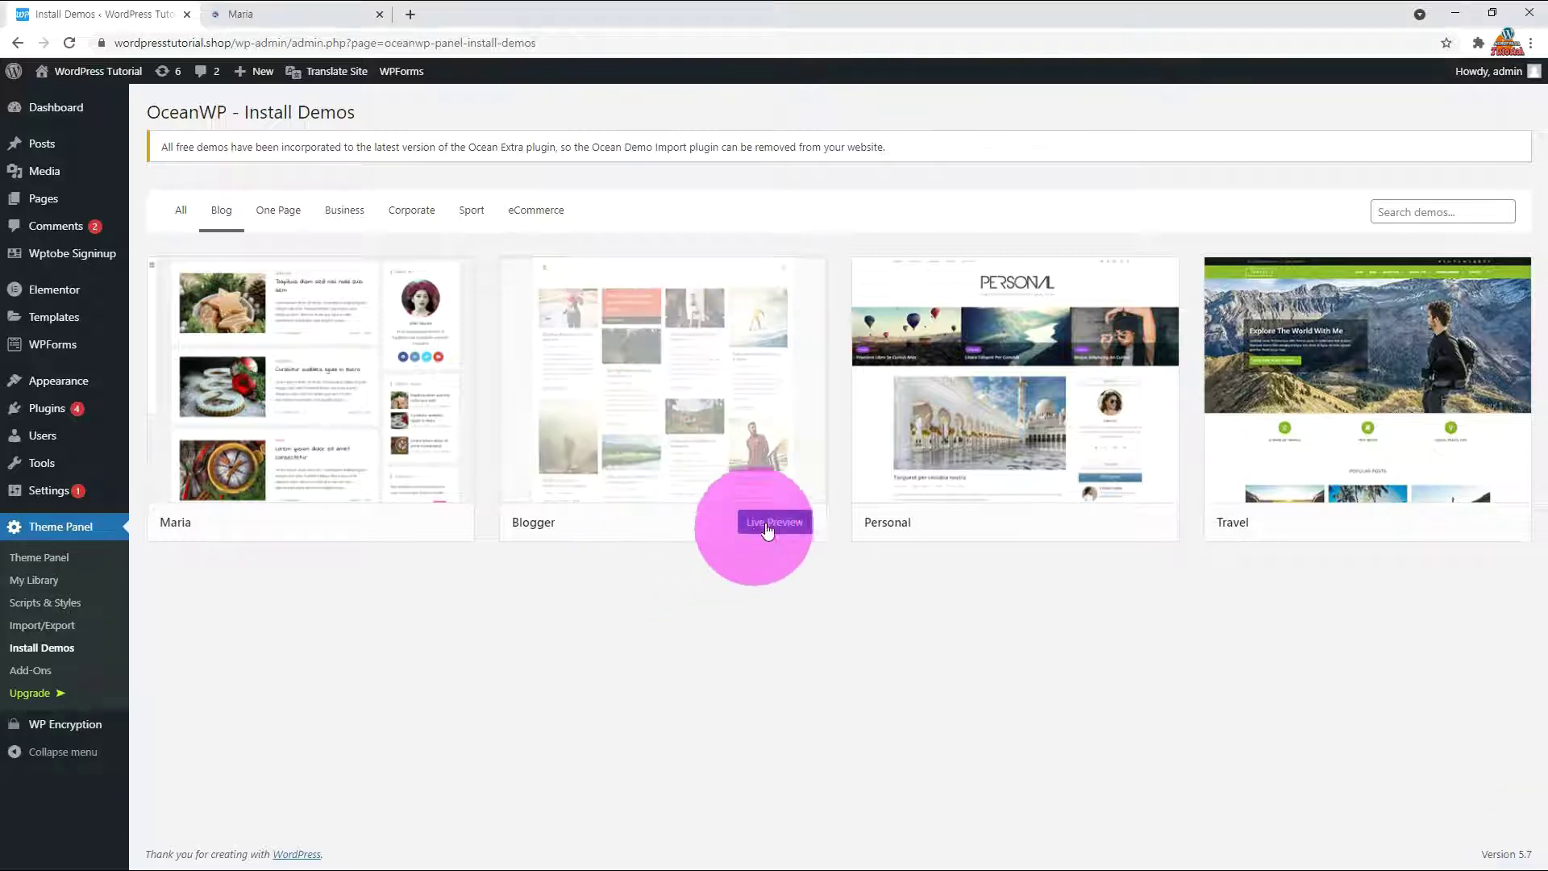
# - Preview the Blogger demo's masonry post grid, toggling its full-screen navigation menu
pyautogui.click(438, 17)
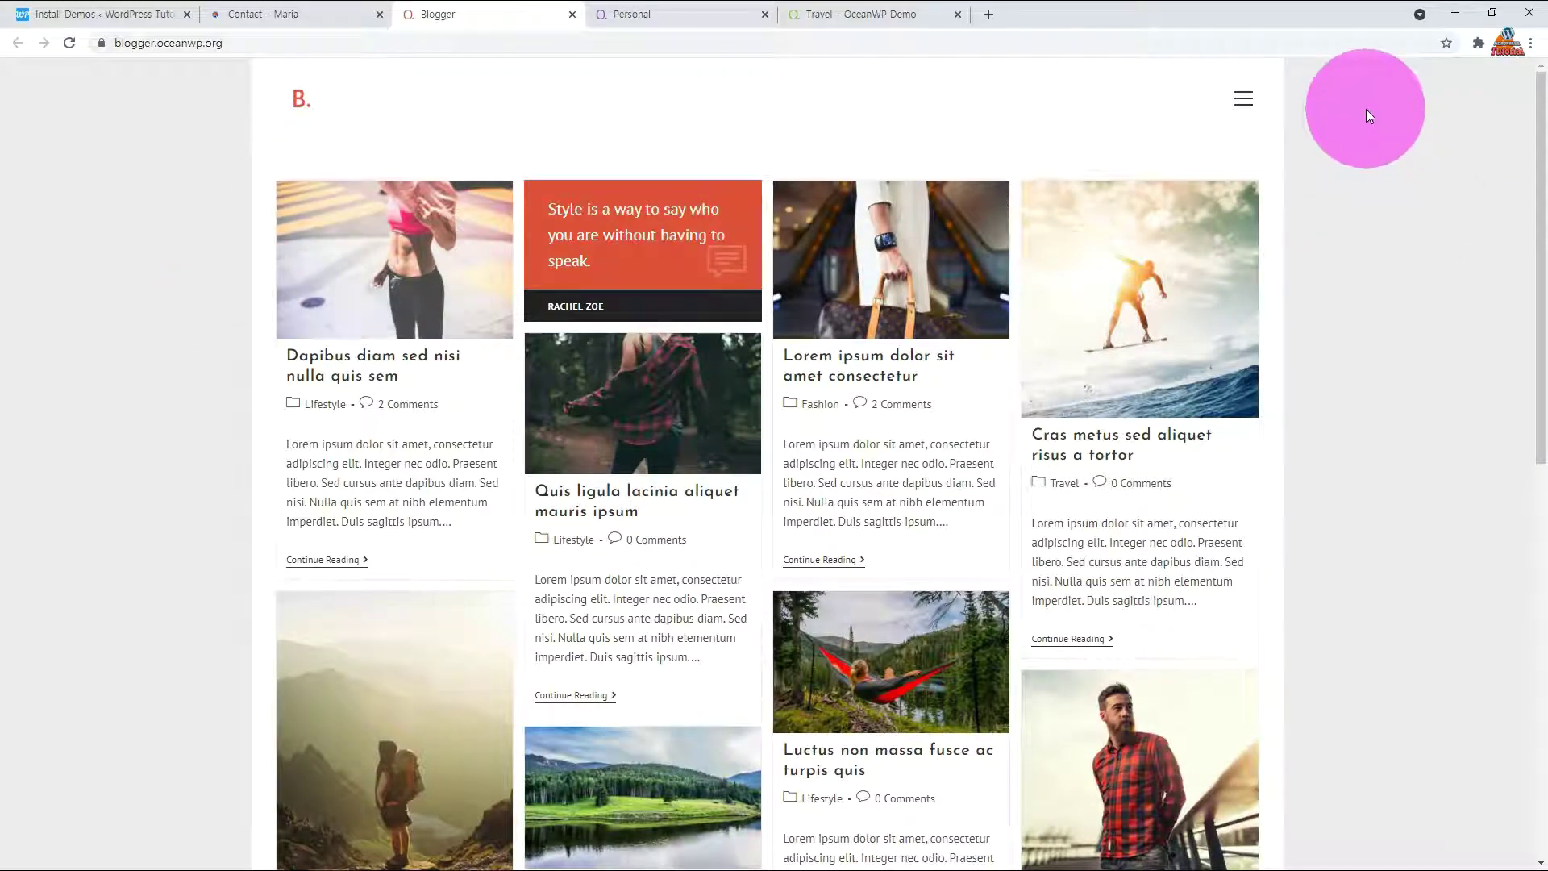
pyautogui.click(1244, 100)
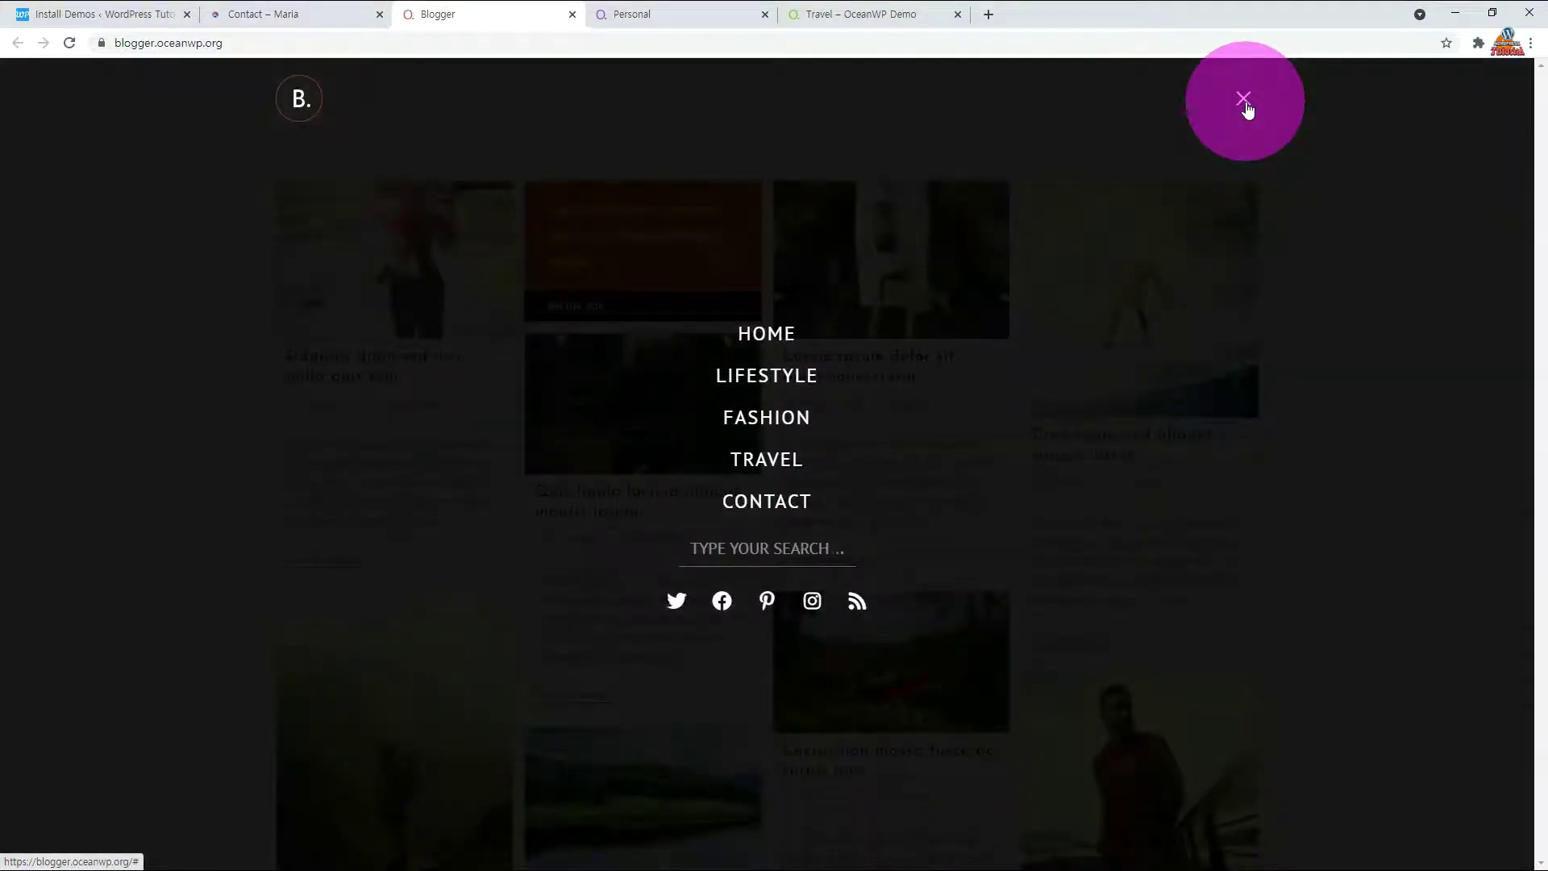
pyautogui.click(1245, 101)
pyautogui.scroll(-5, 1372, 258)
pyautogui.scroll(-15, 1374, 262)
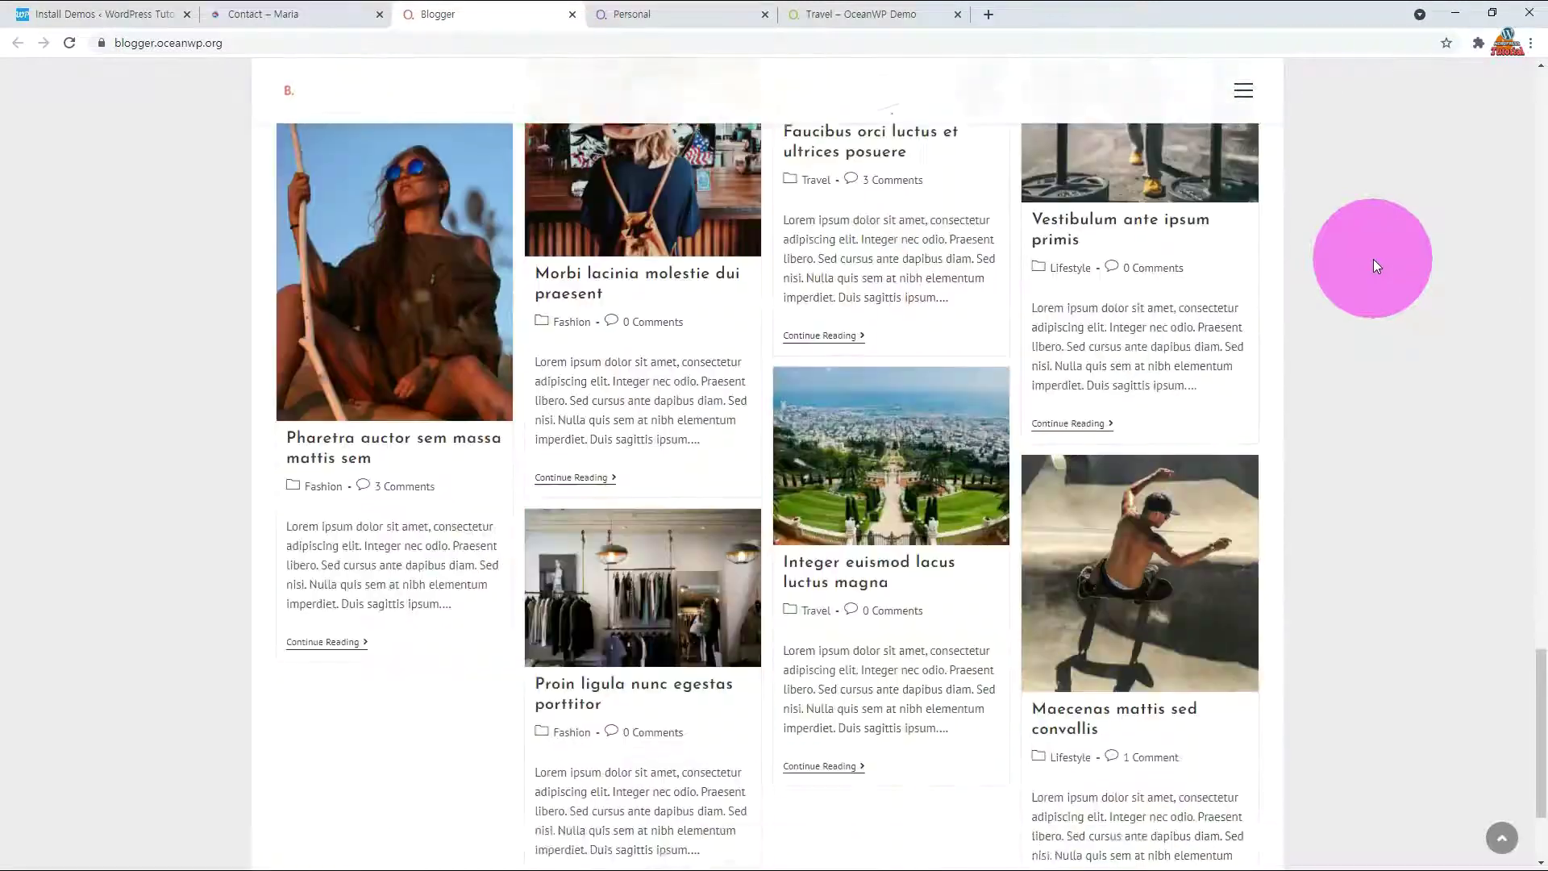
pyautogui.scroll(-2, 1372, 259)
pyautogui.scroll(20, 1372, 259)
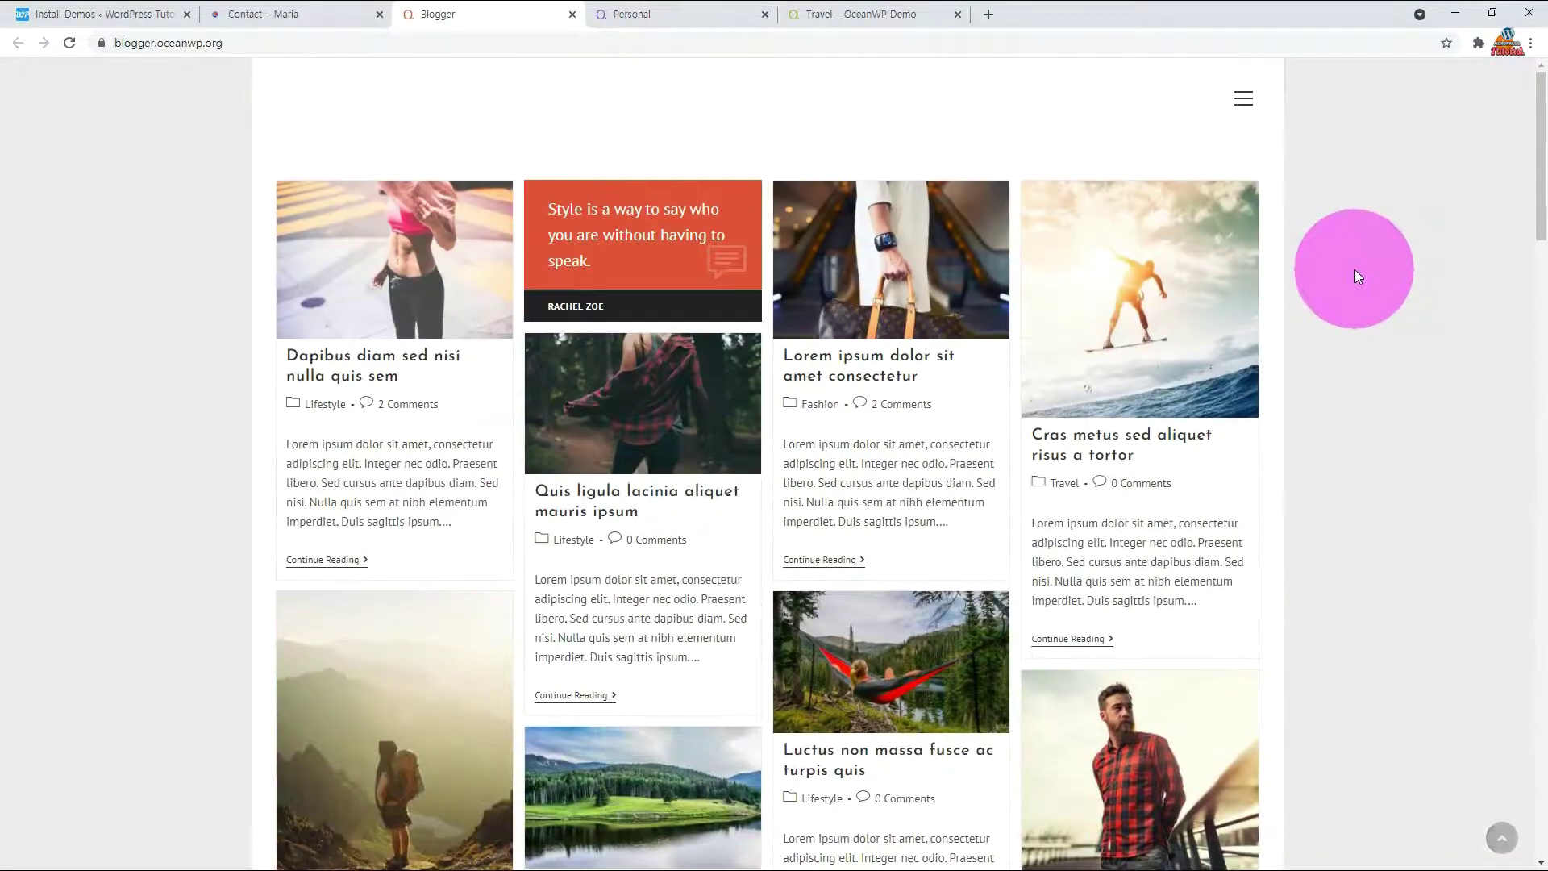
# - Open the 'Lorem ipsum dolor sit amet consectetur' post and scroll through it
pyautogui.click(893, 271)
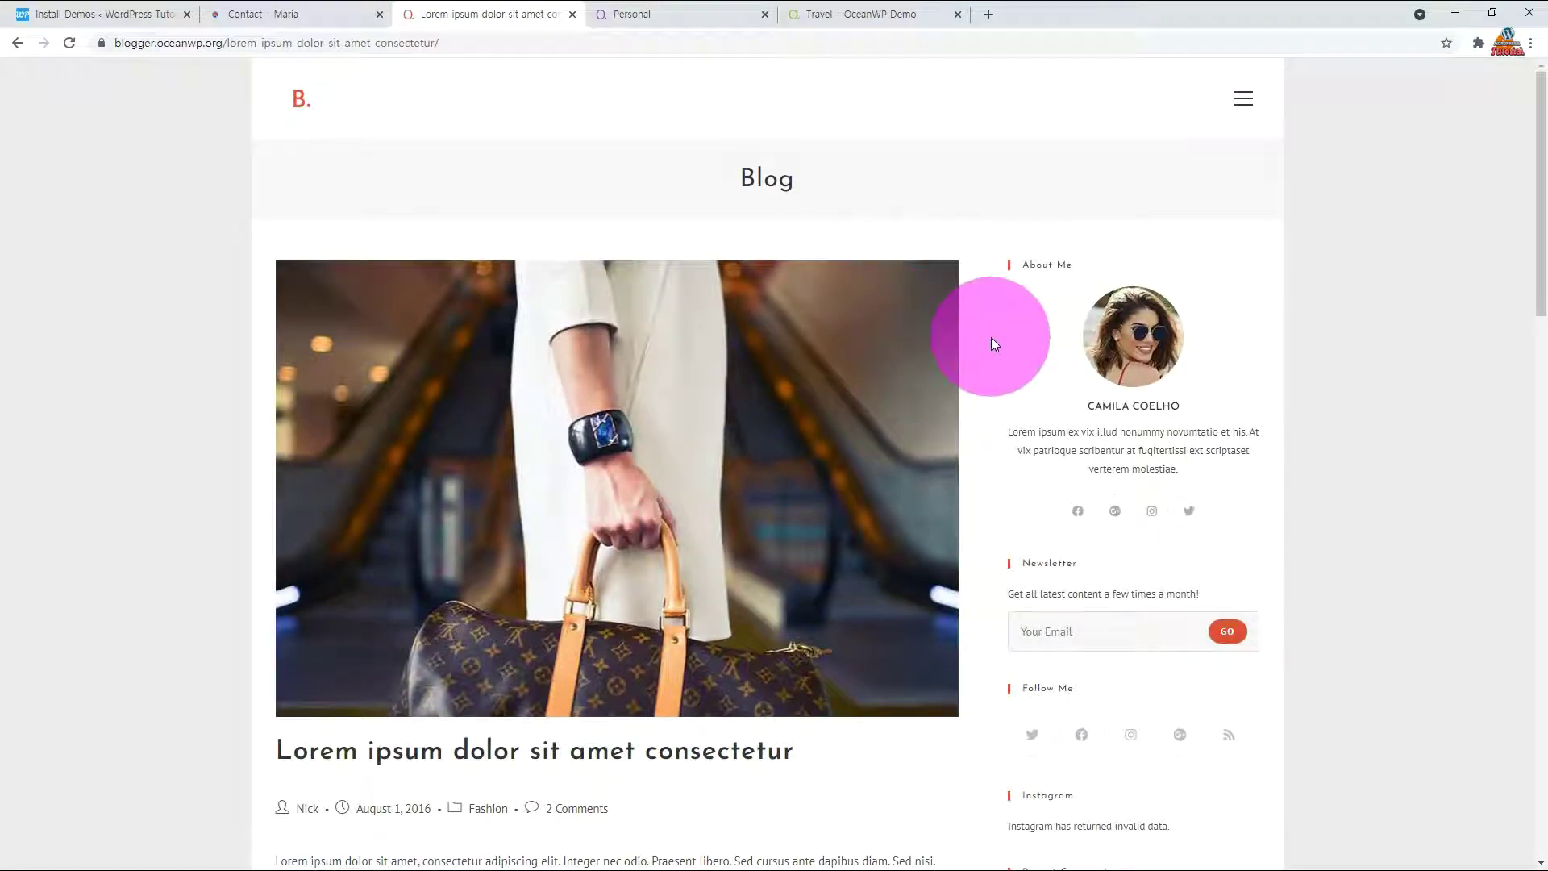
pyautogui.scroll(-8, 991, 338)
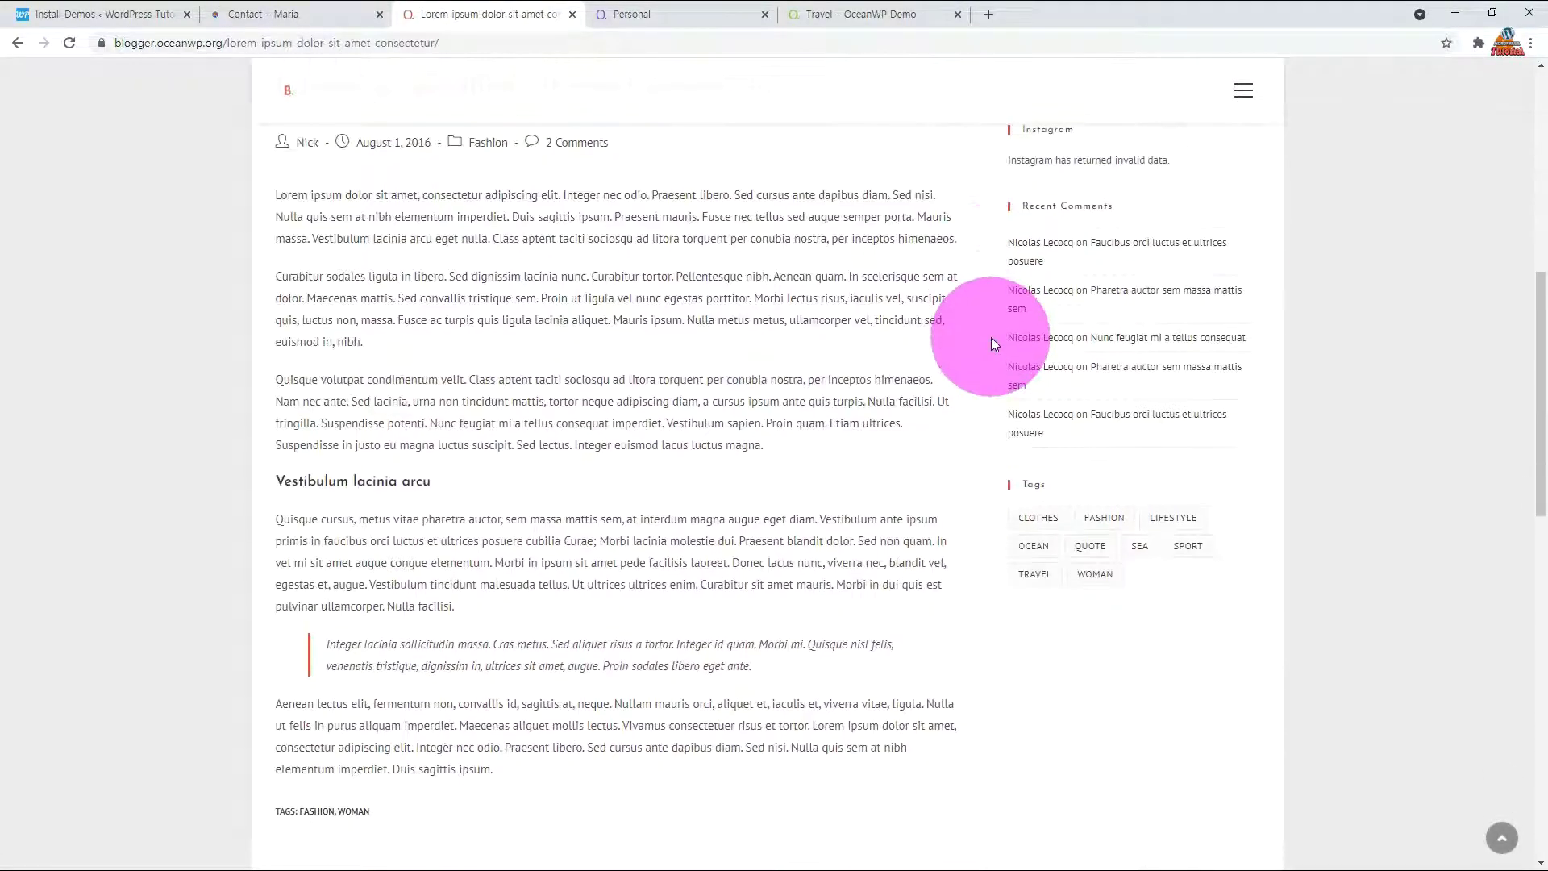
pyautogui.scroll(-18, 991, 340)
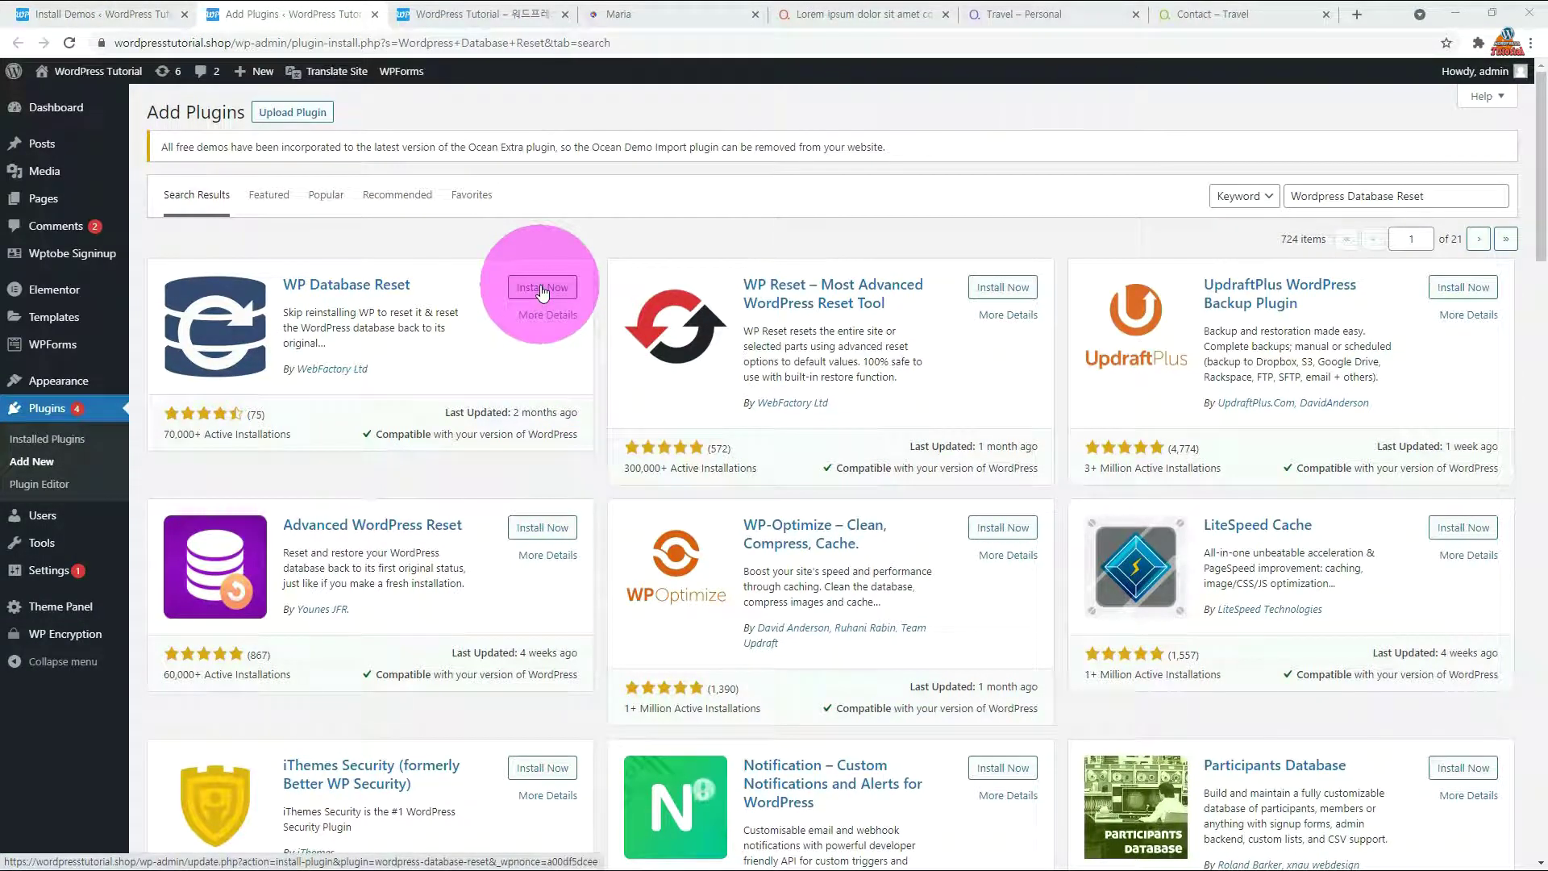
# - Install and activate WP Reset from the WP Database Reset result, then open Tools > WP Reset
pyautogui.click(543, 291)
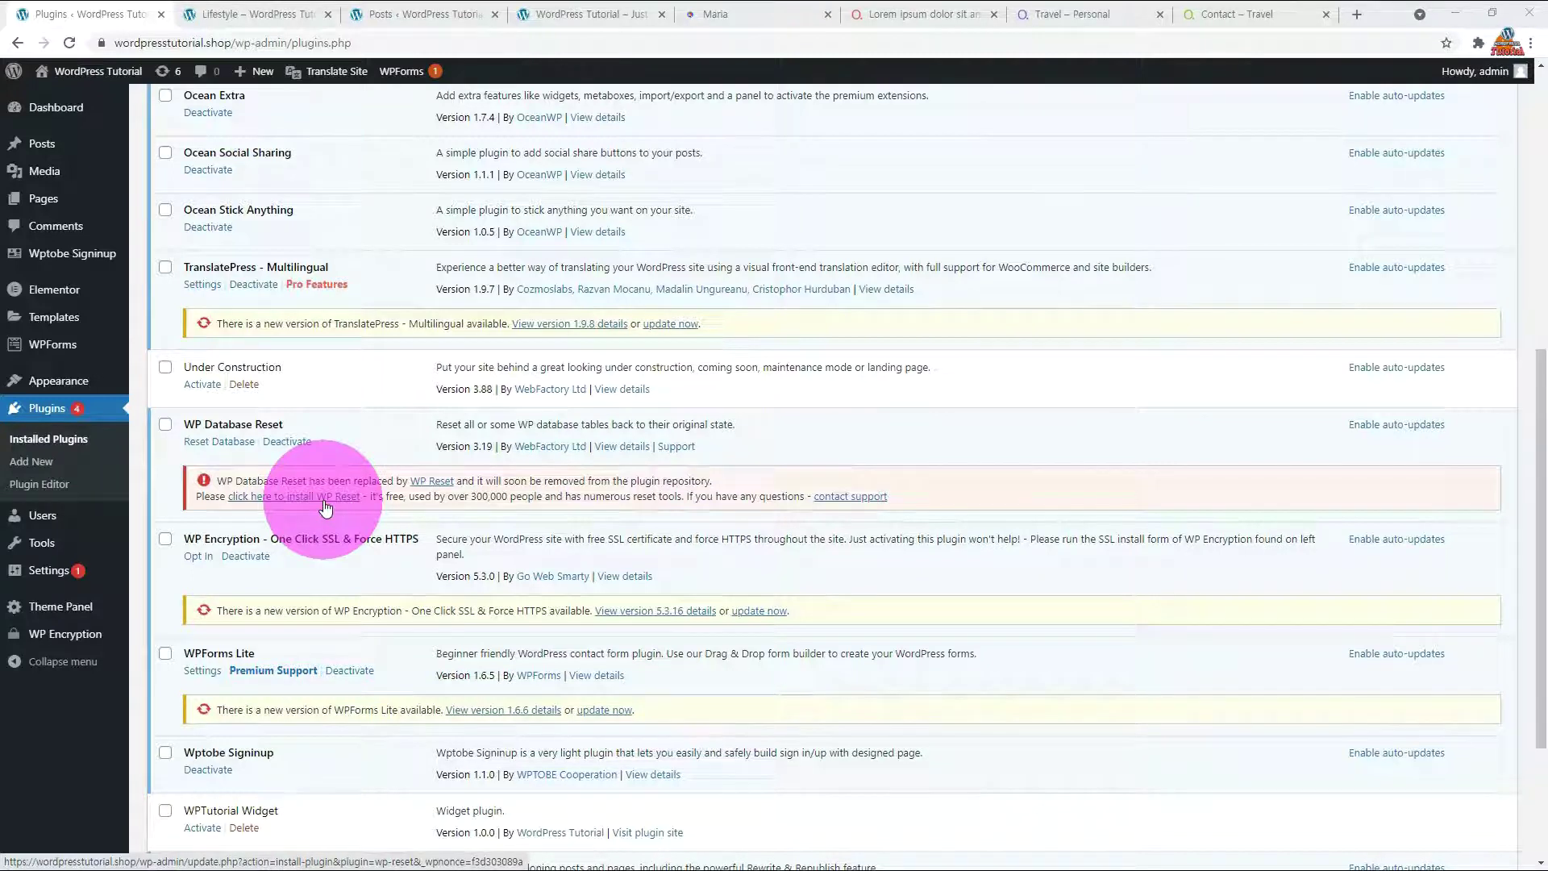
pyautogui.click(325, 505)
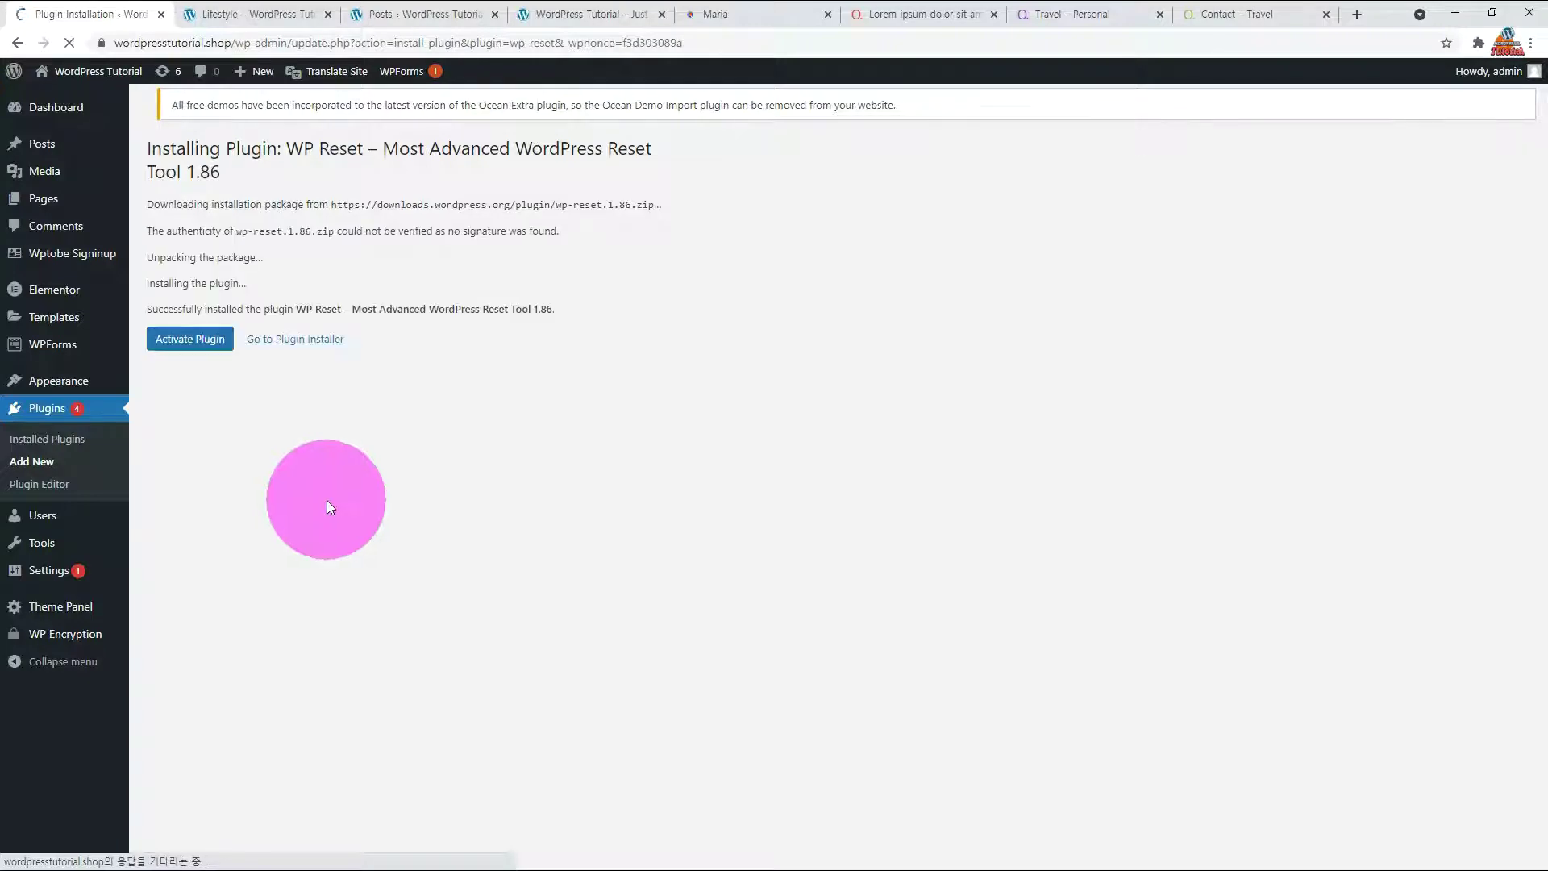
pyautogui.click(179, 361)
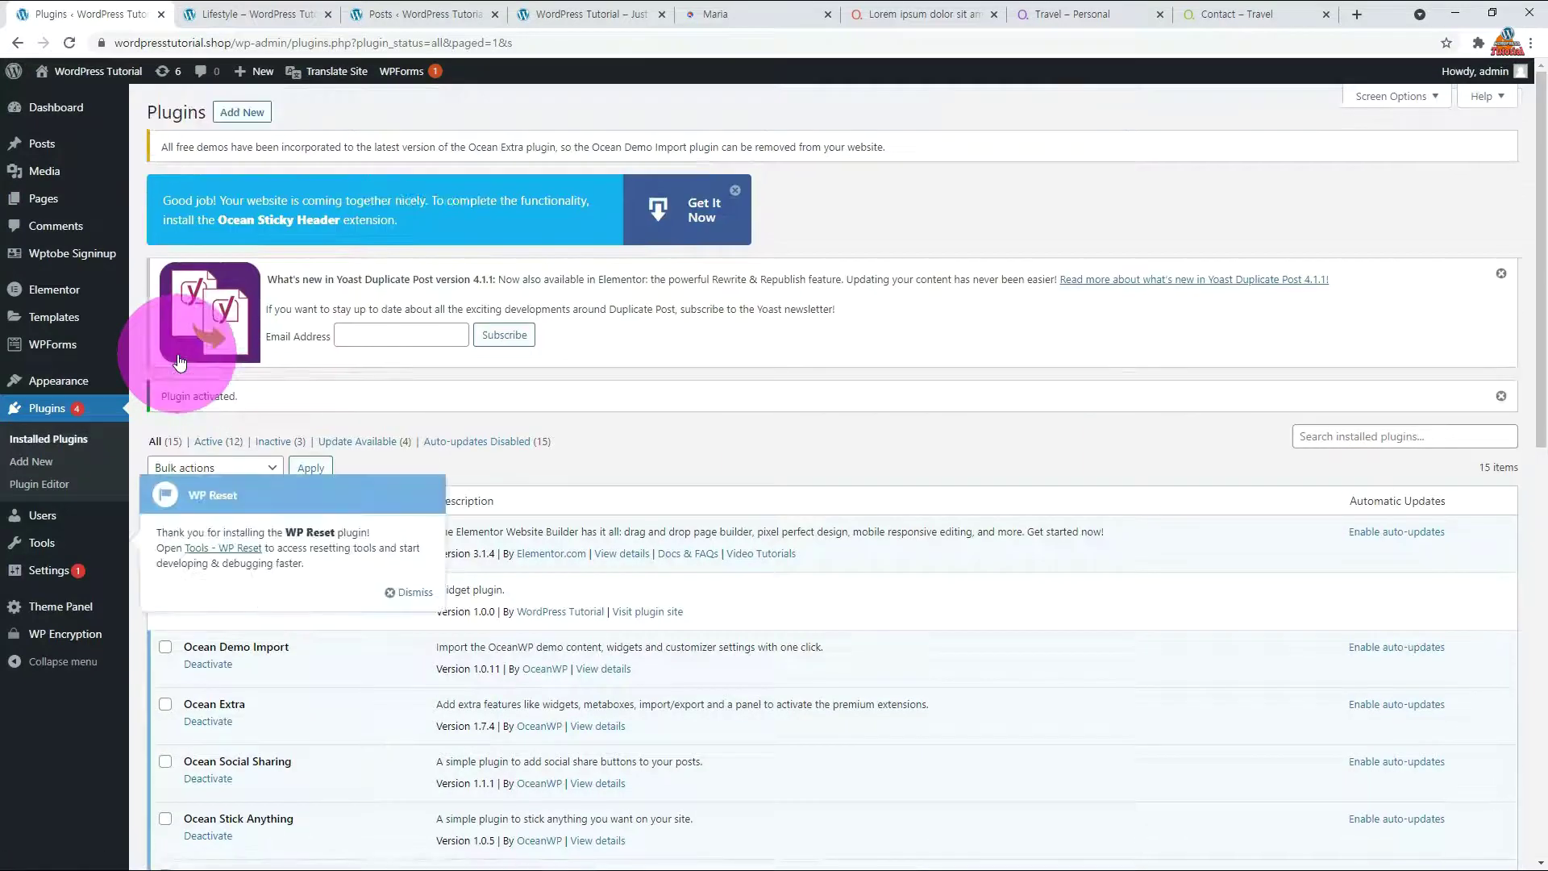
pyautogui.click(227, 548)
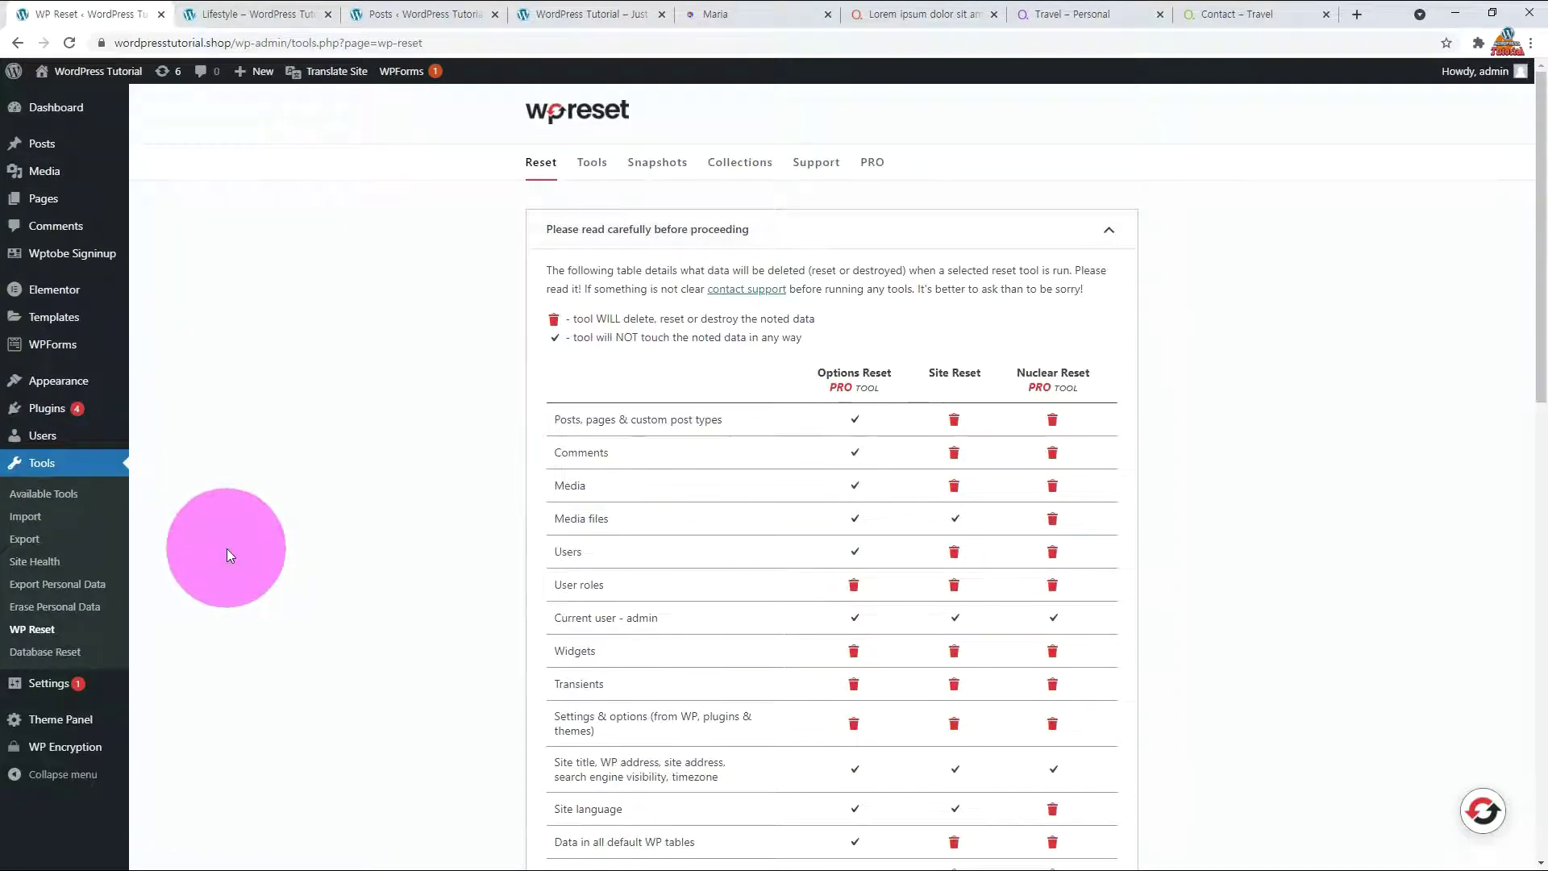
# - Run Site Reset with 'Reactivate current theme' ticked, confirming with the word 'reset'
pyautogui.scroll(-9, 949, 449)
pyautogui.click(950, 449)
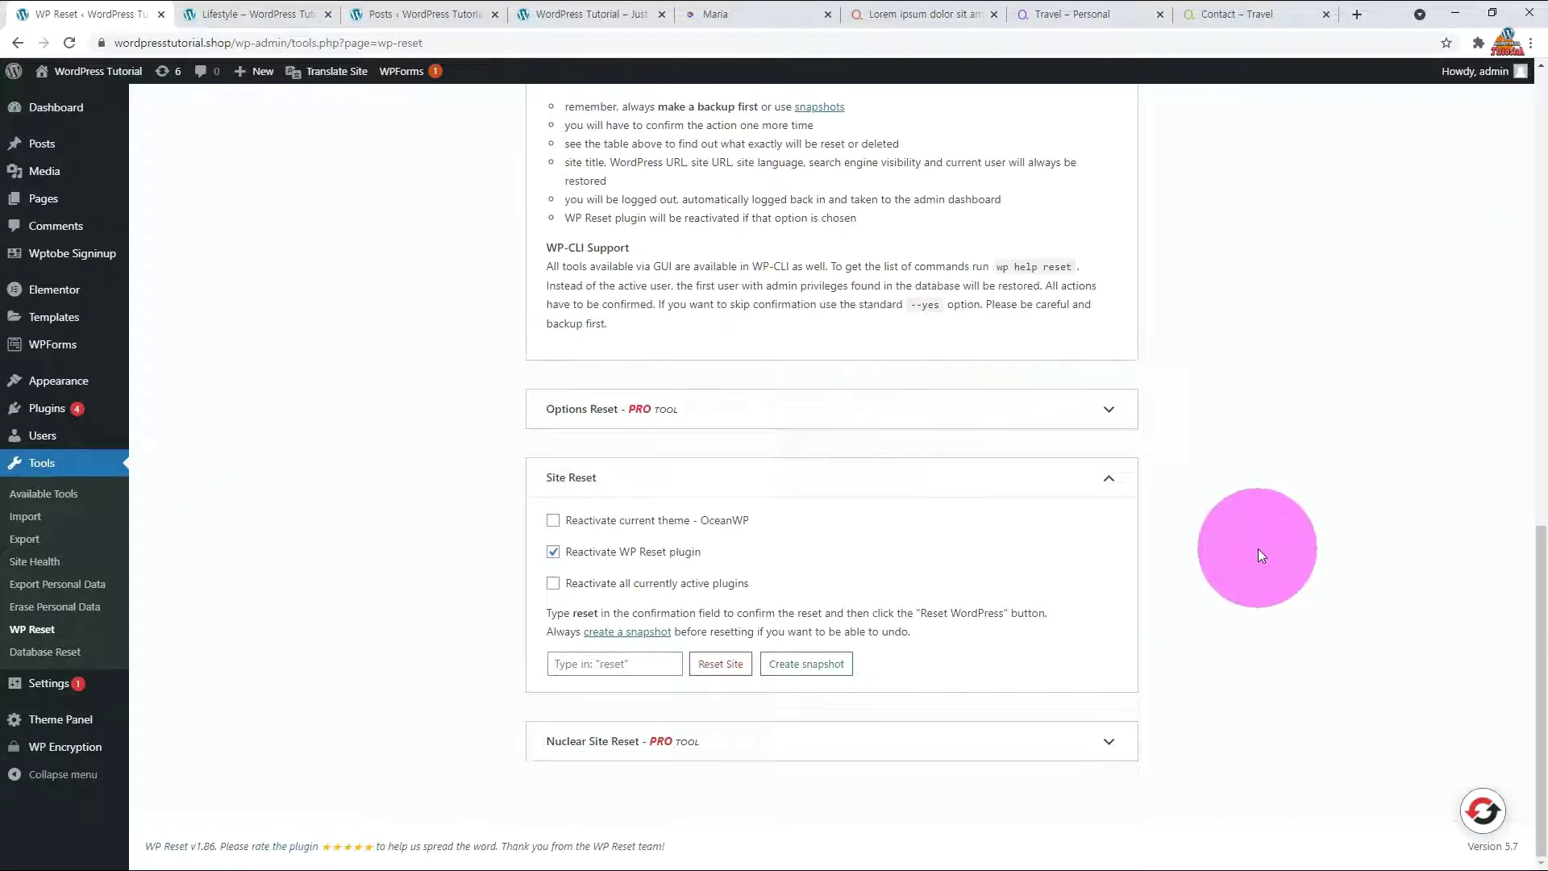
pyautogui.click(553, 520)
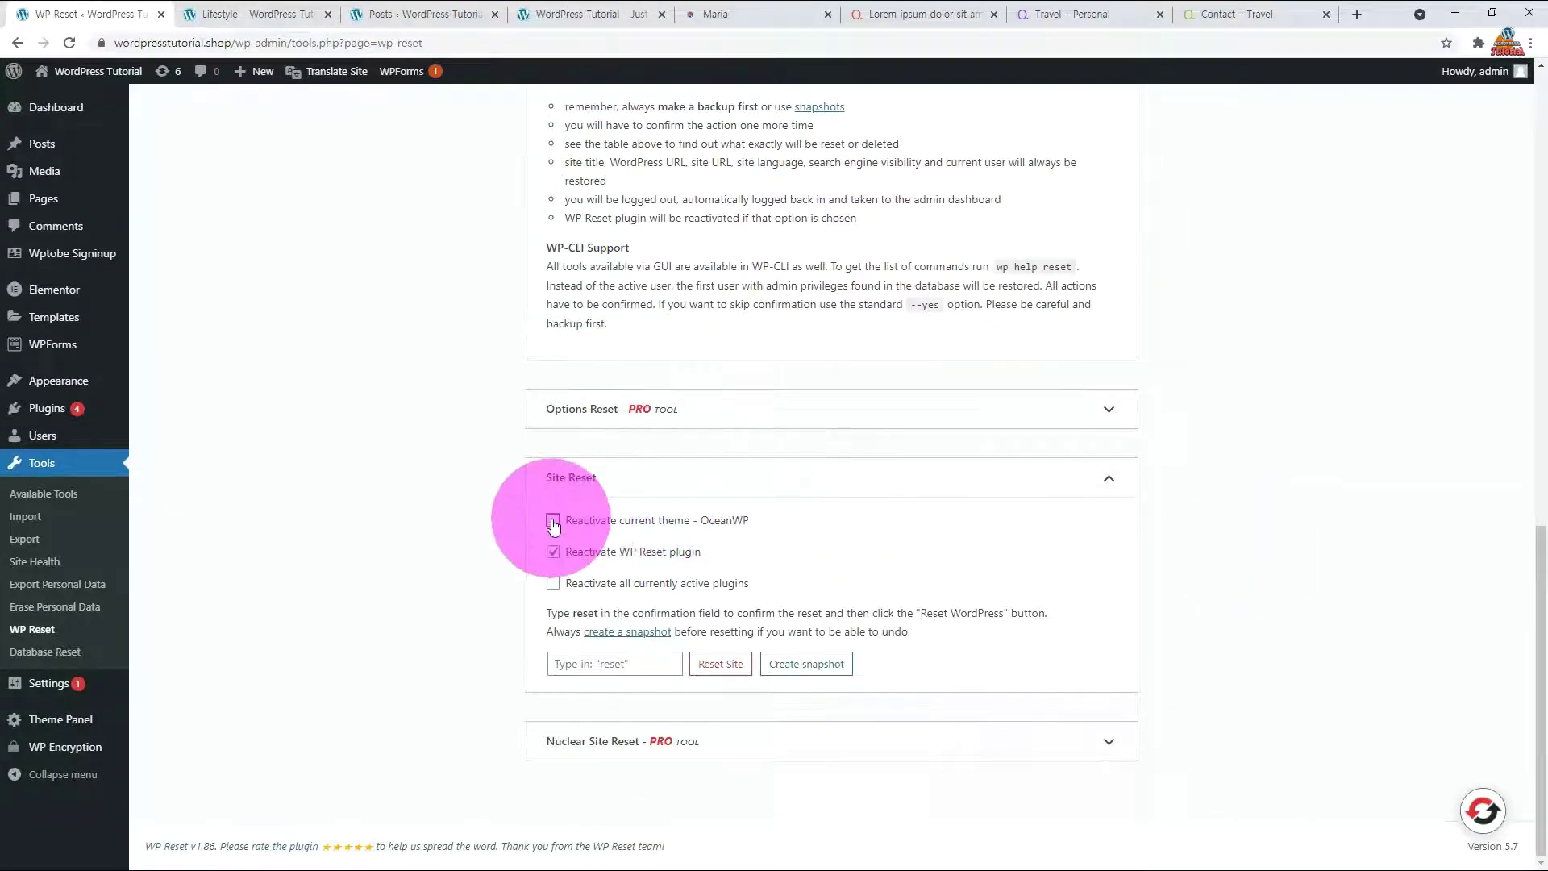
pyautogui.click(628, 666)
pyautogui.write('reset')
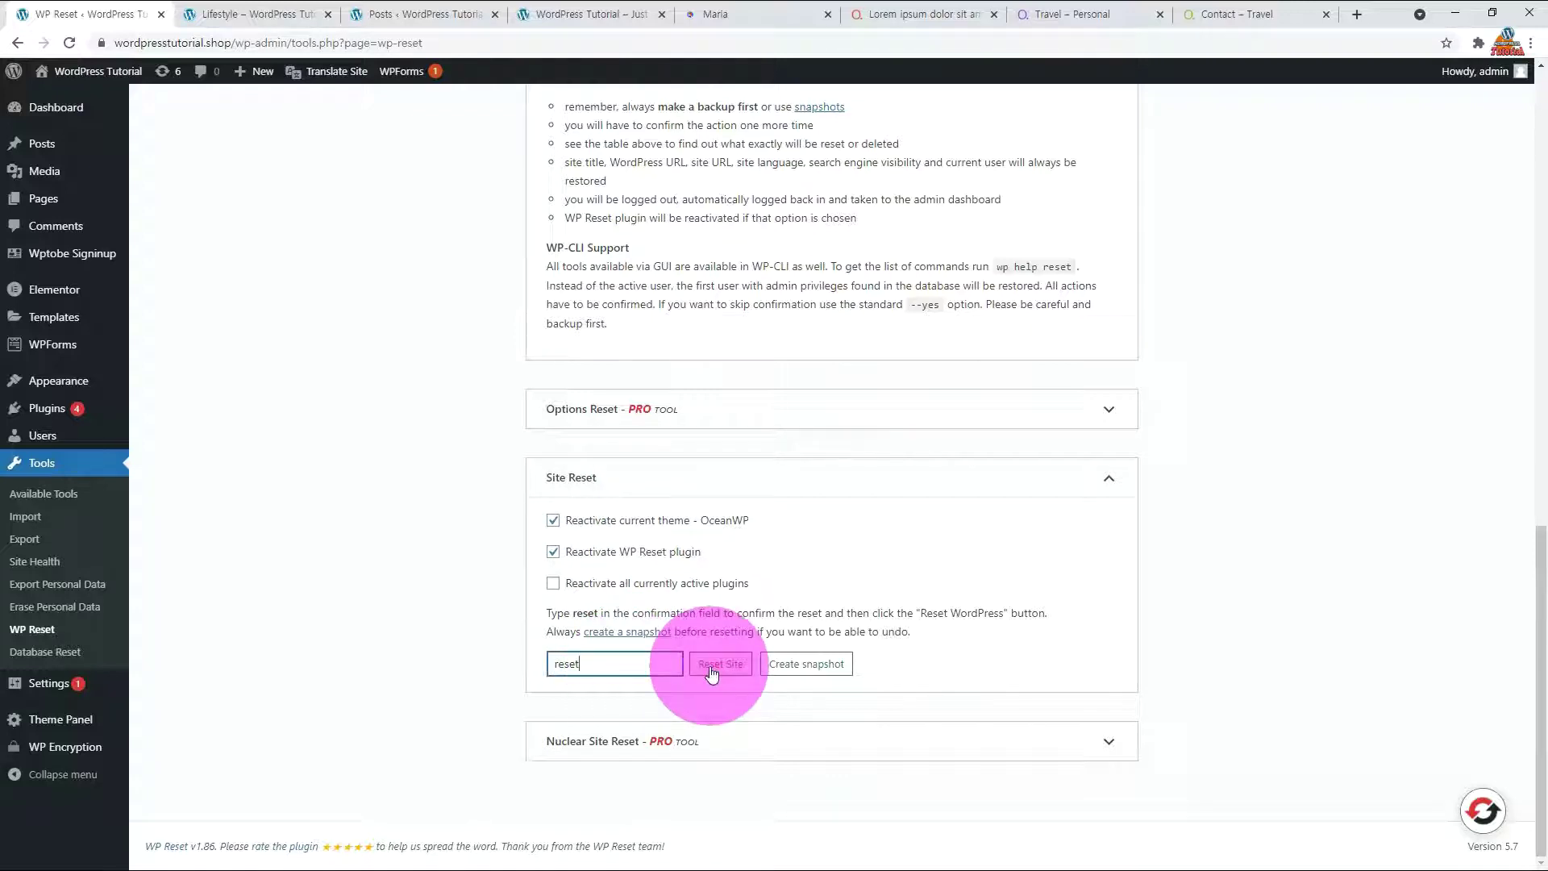
pyautogui.click(711, 673)
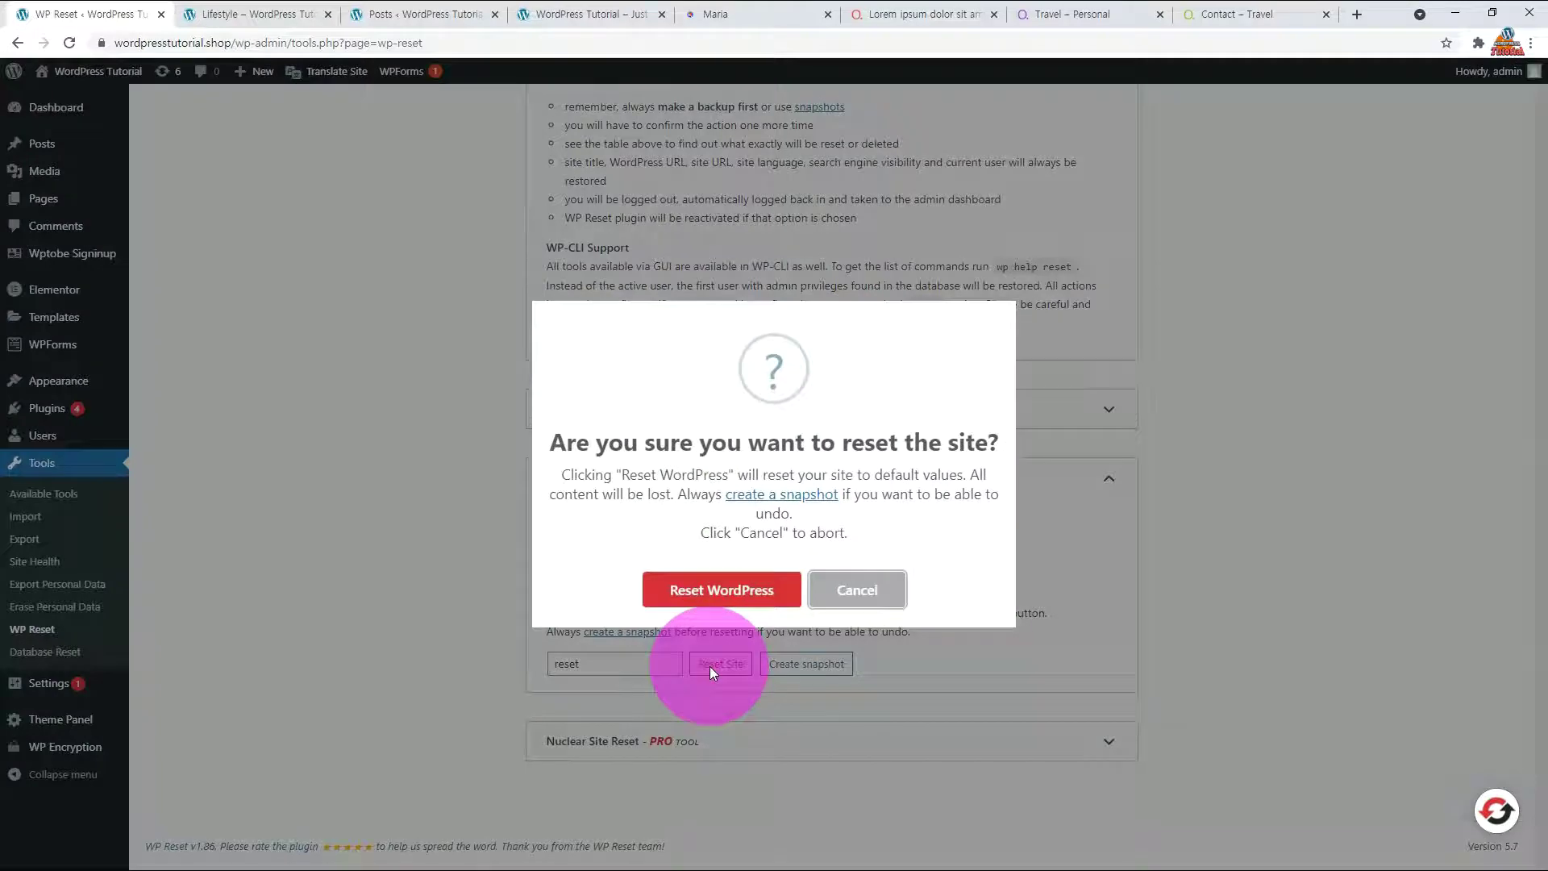
pyautogui.click(701, 591)
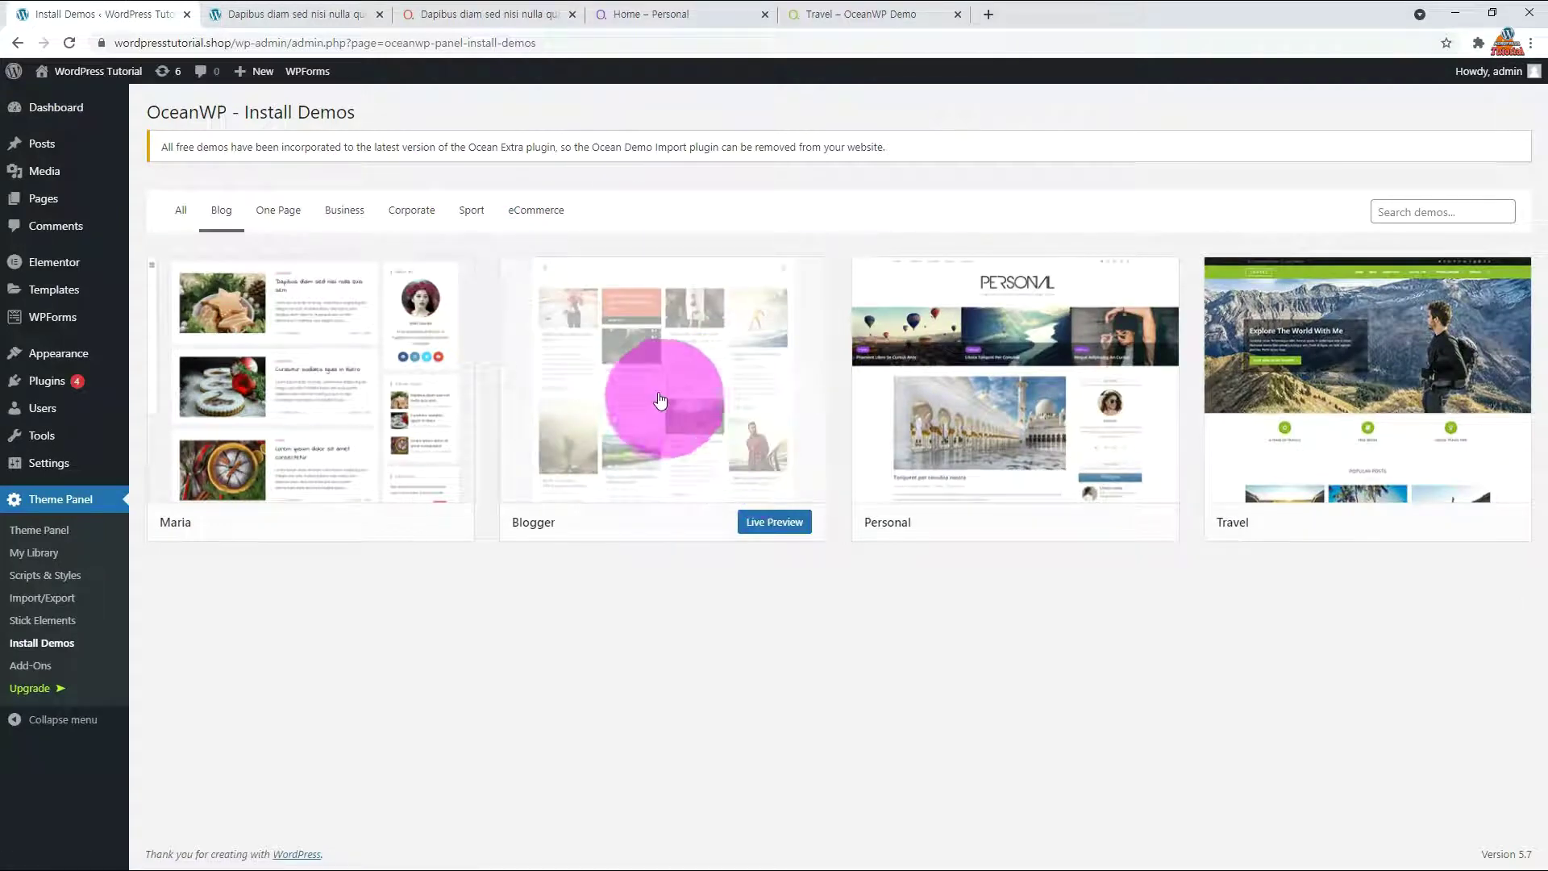
# - Install the Blogger demo with all import options ticked and view the resulting site
pyautogui.click(656, 391)
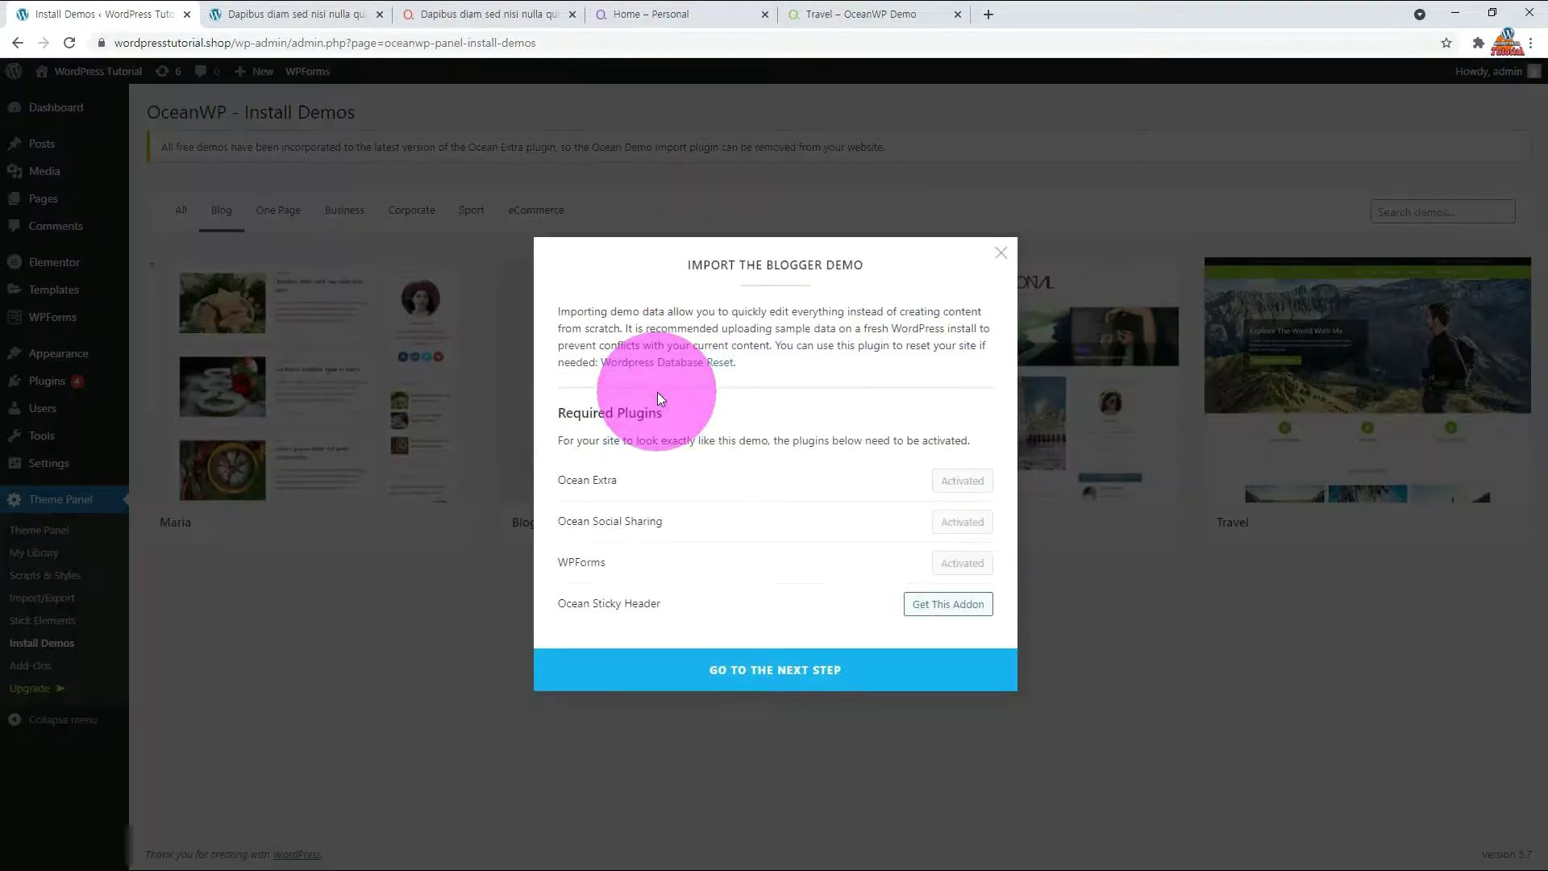
pyautogui.click(797, 678)
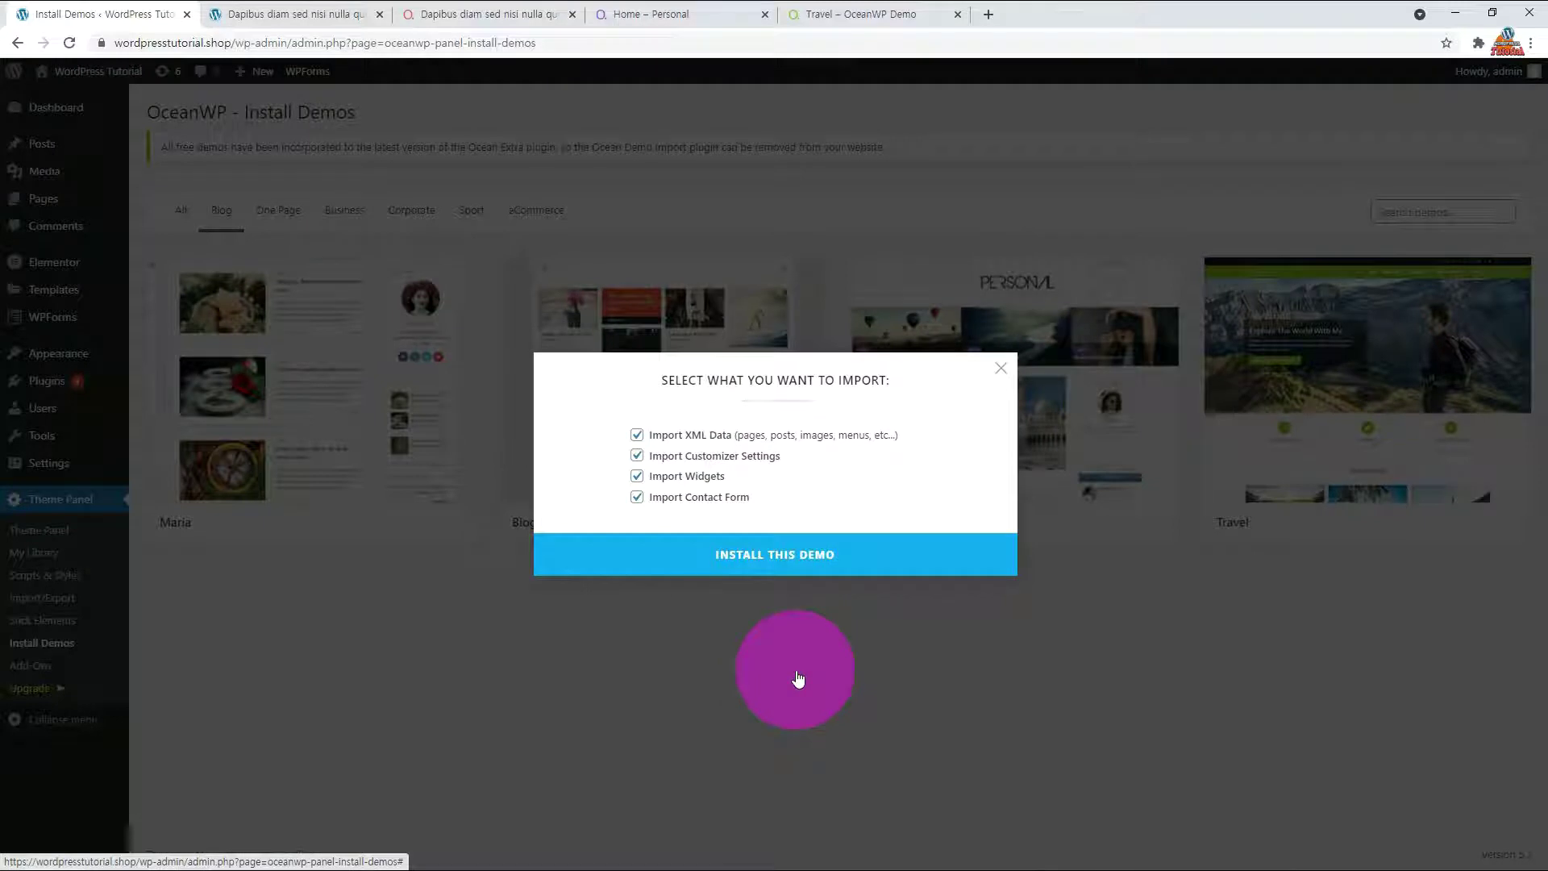
pyautogui.click(770, 555)
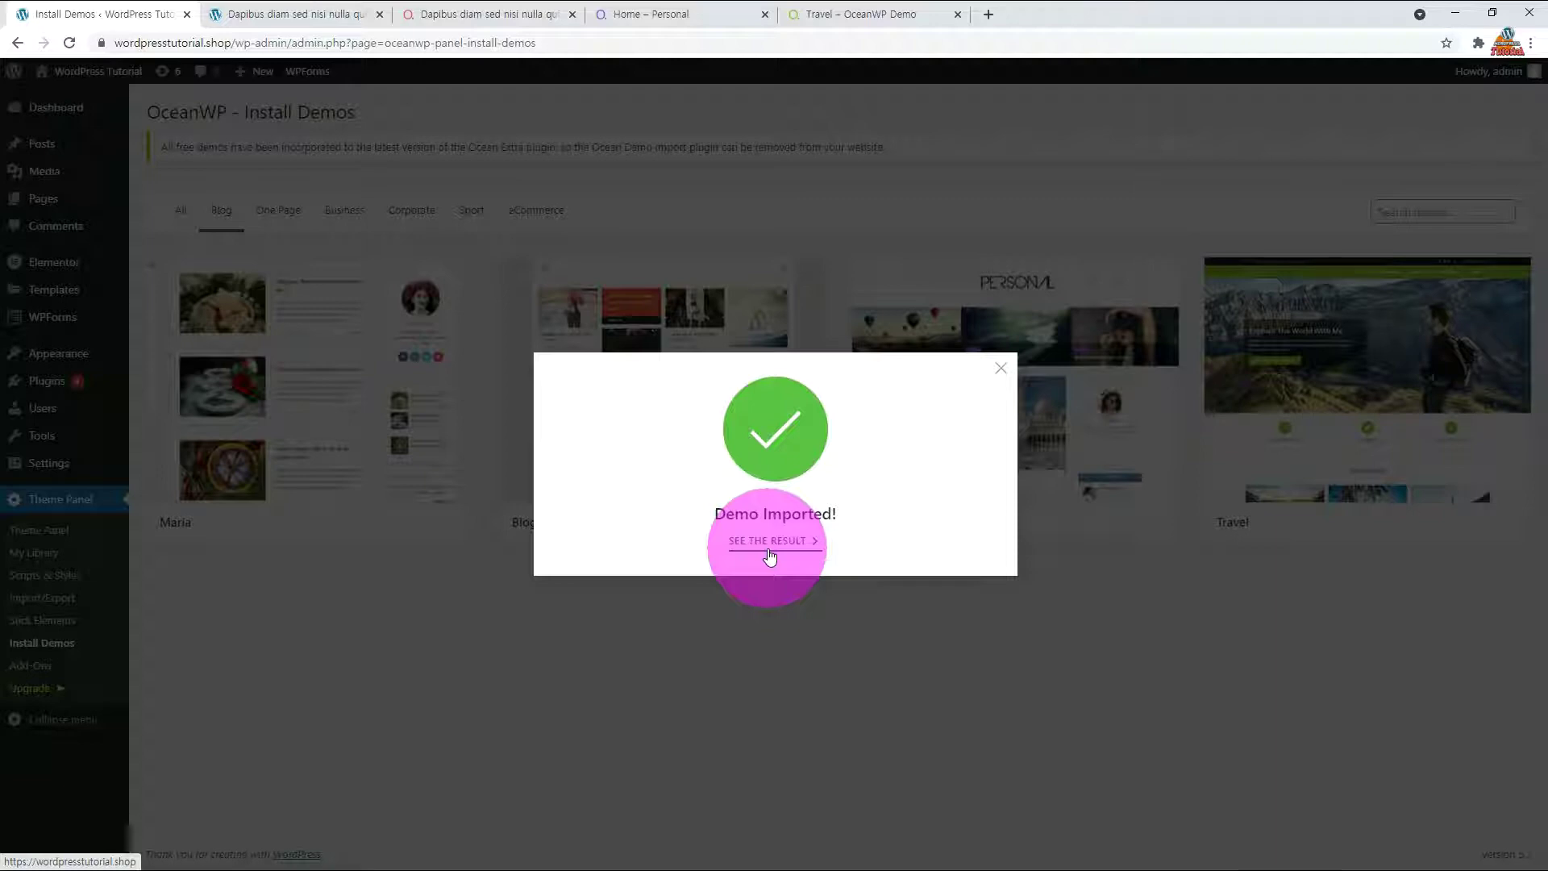
pyautogui.click(770, 555)
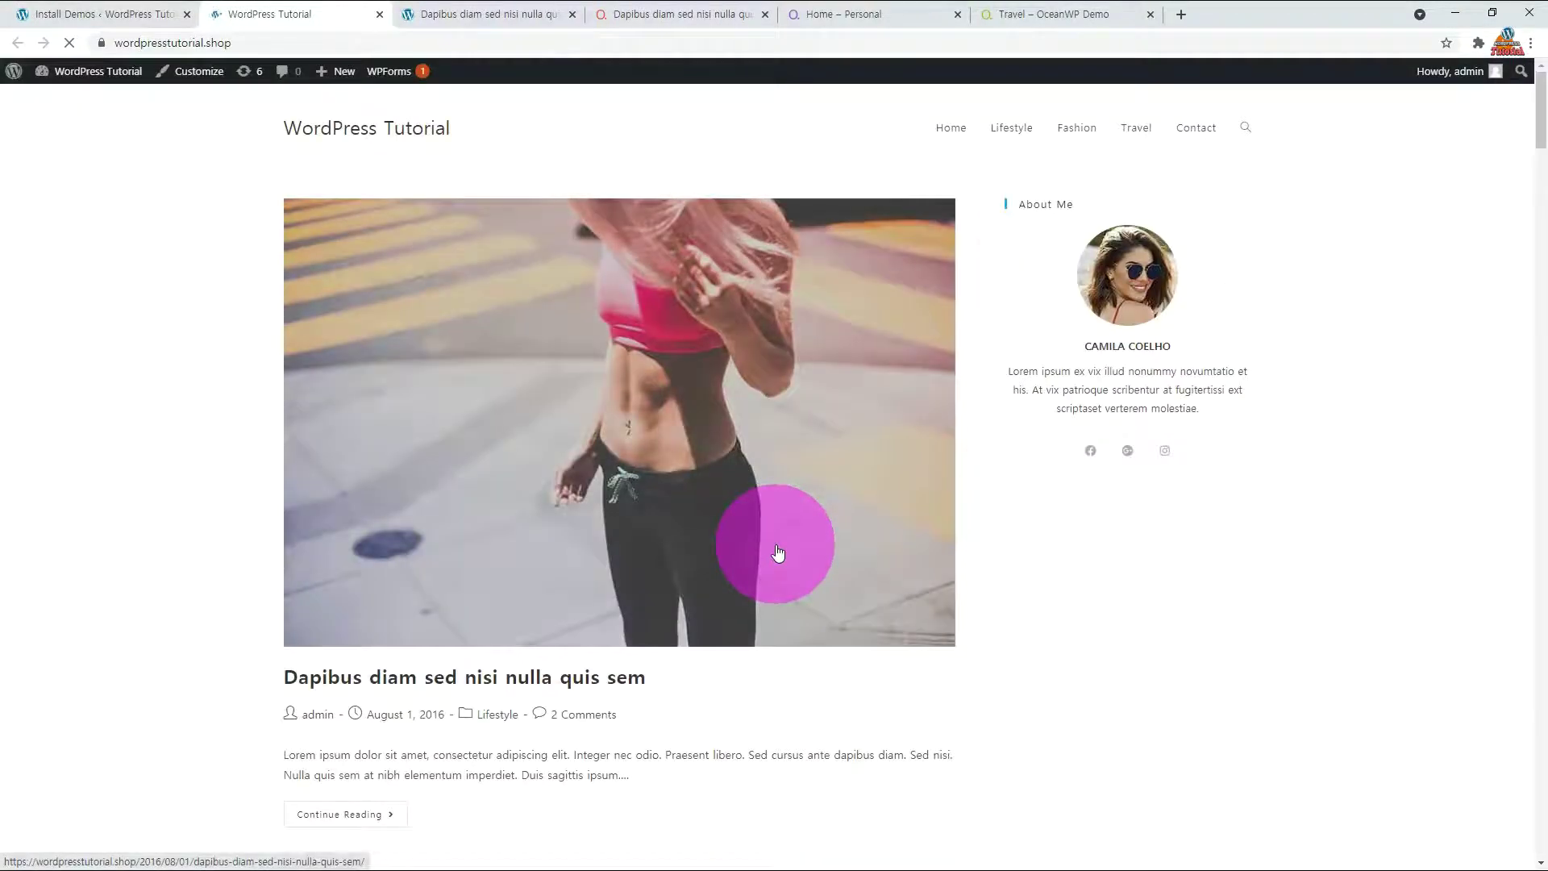
# - Compare the imported Dapibus post and home grid against the live Blogger demo tabs
pyautogui.click(458, 13)
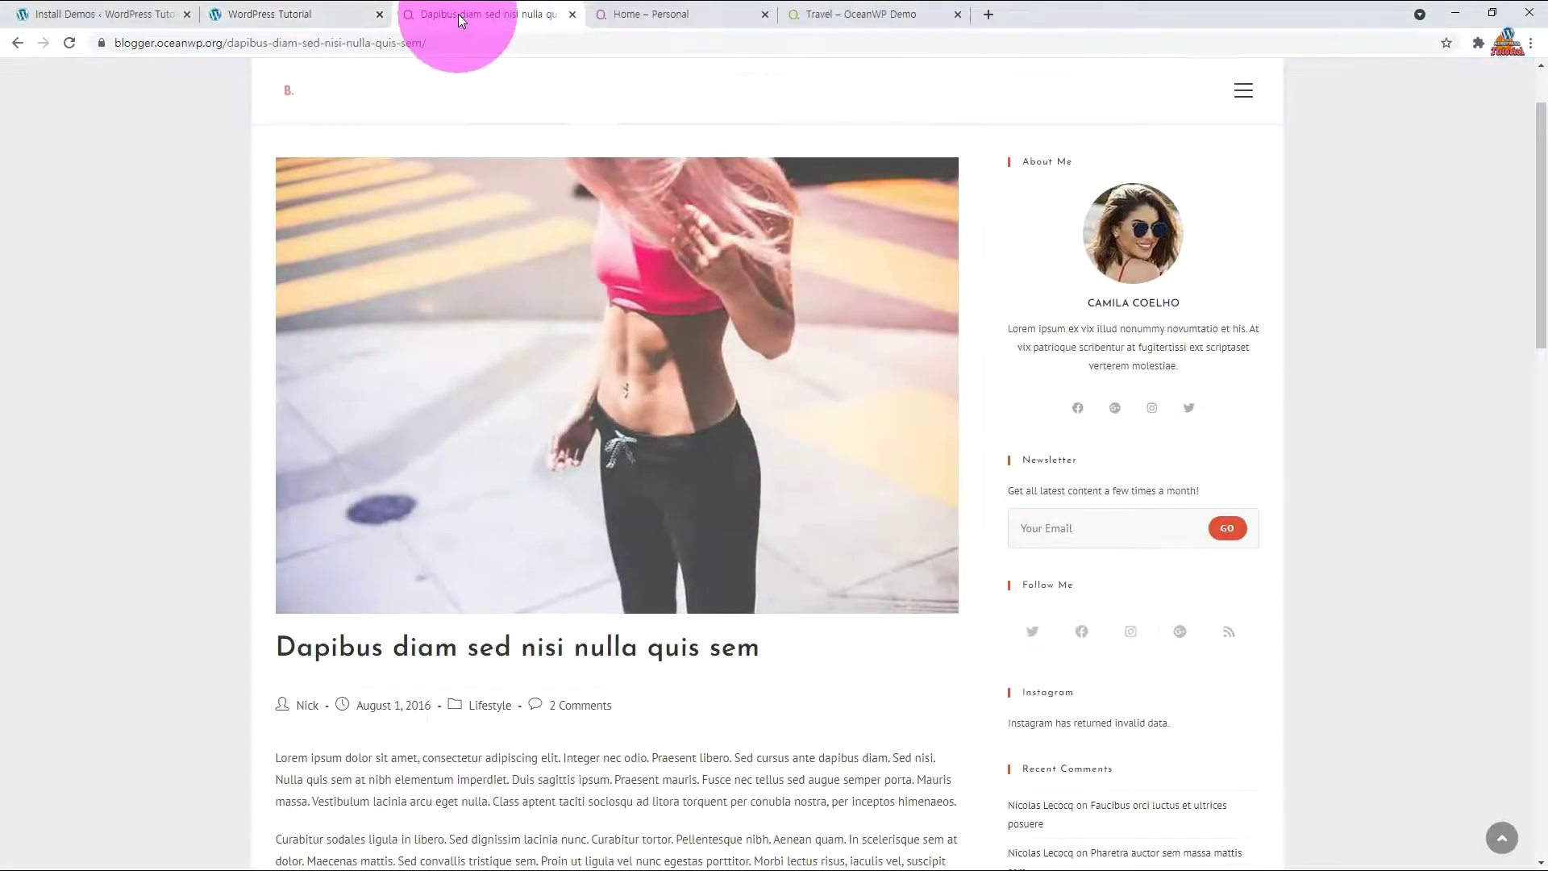
pyautogui.click(308, 13)
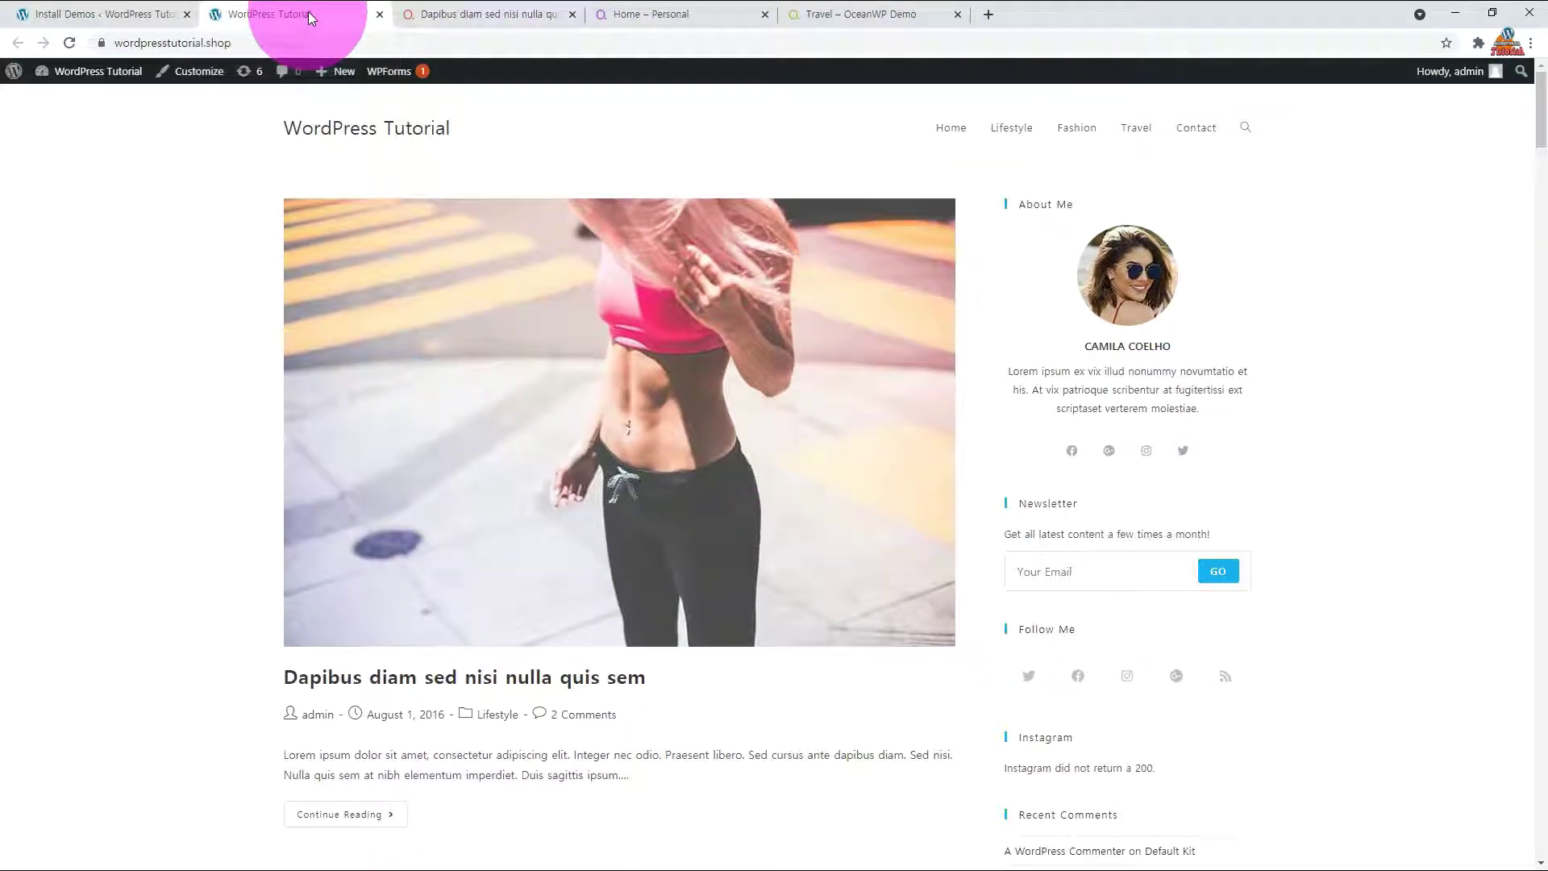
pyautogui.click(484, 14)
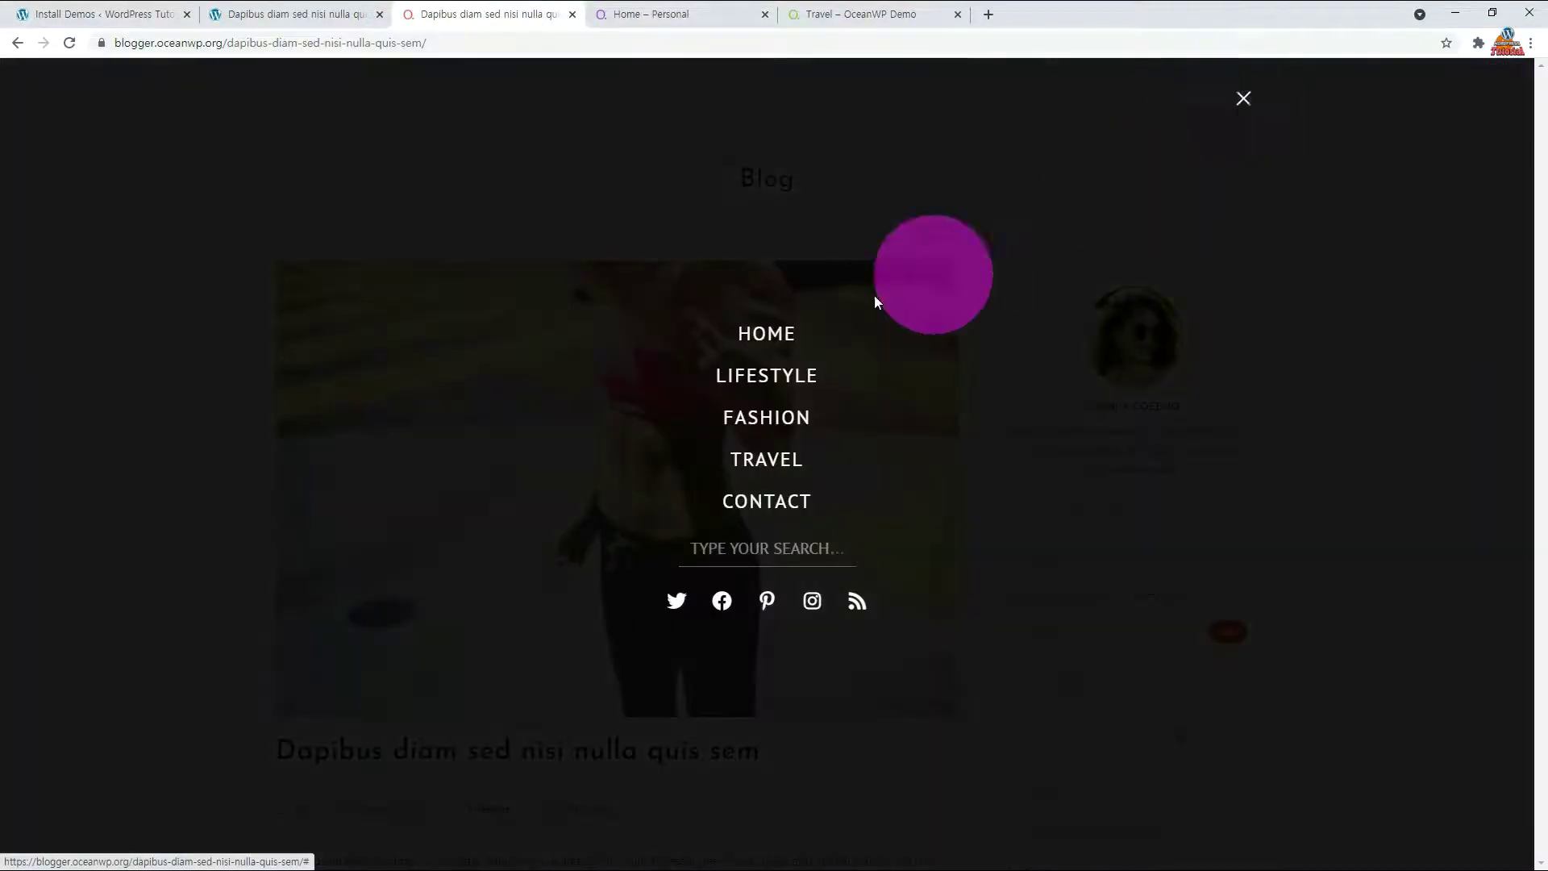
pyautogui.click(755, 333)
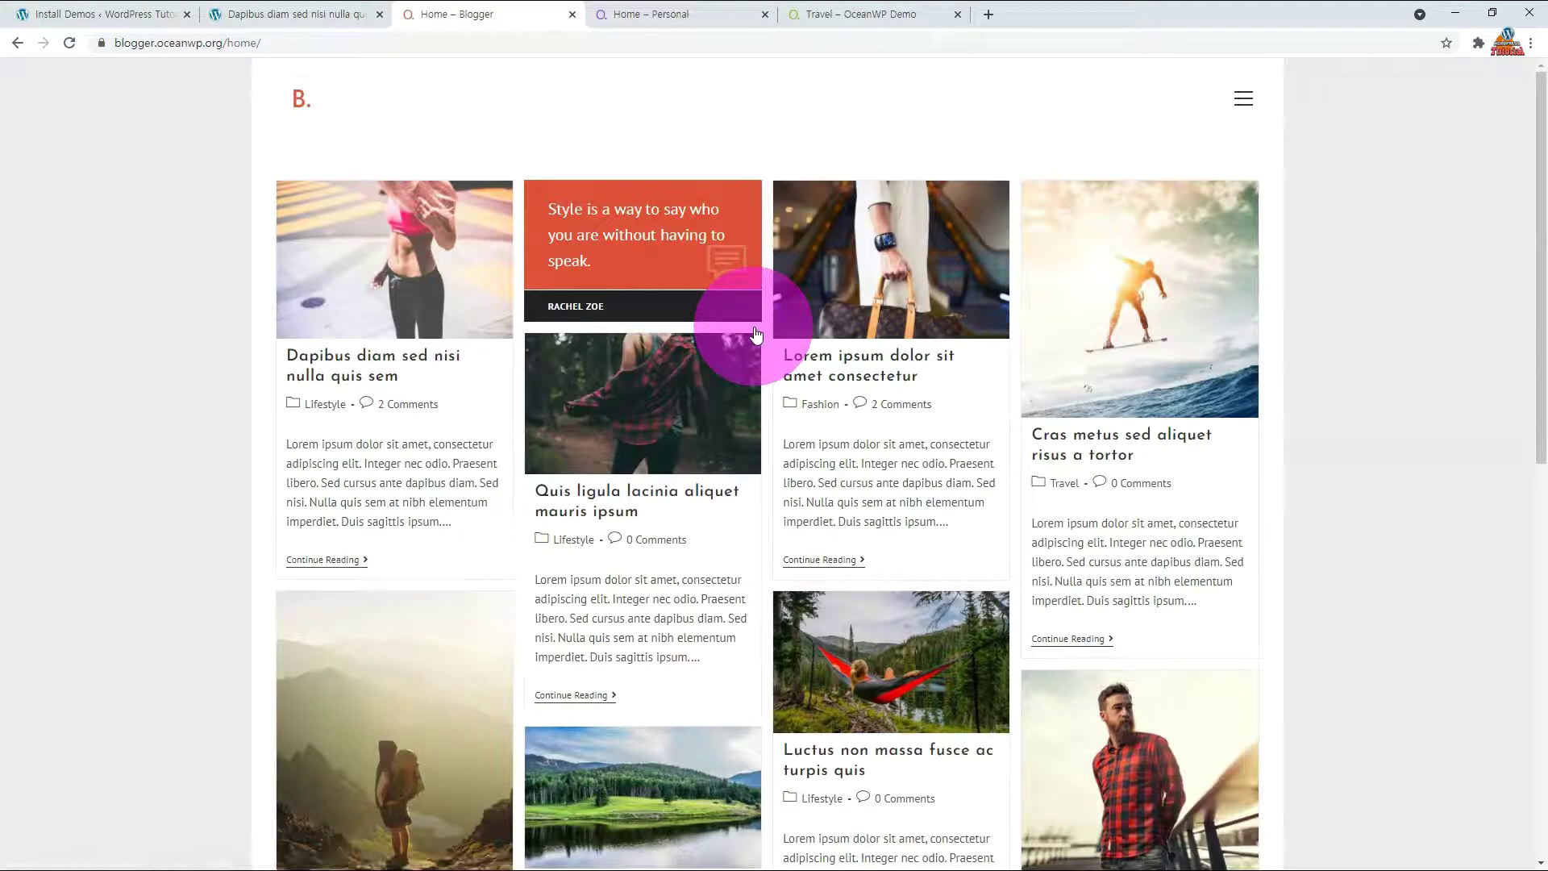
pyautogui.click(271, 16)
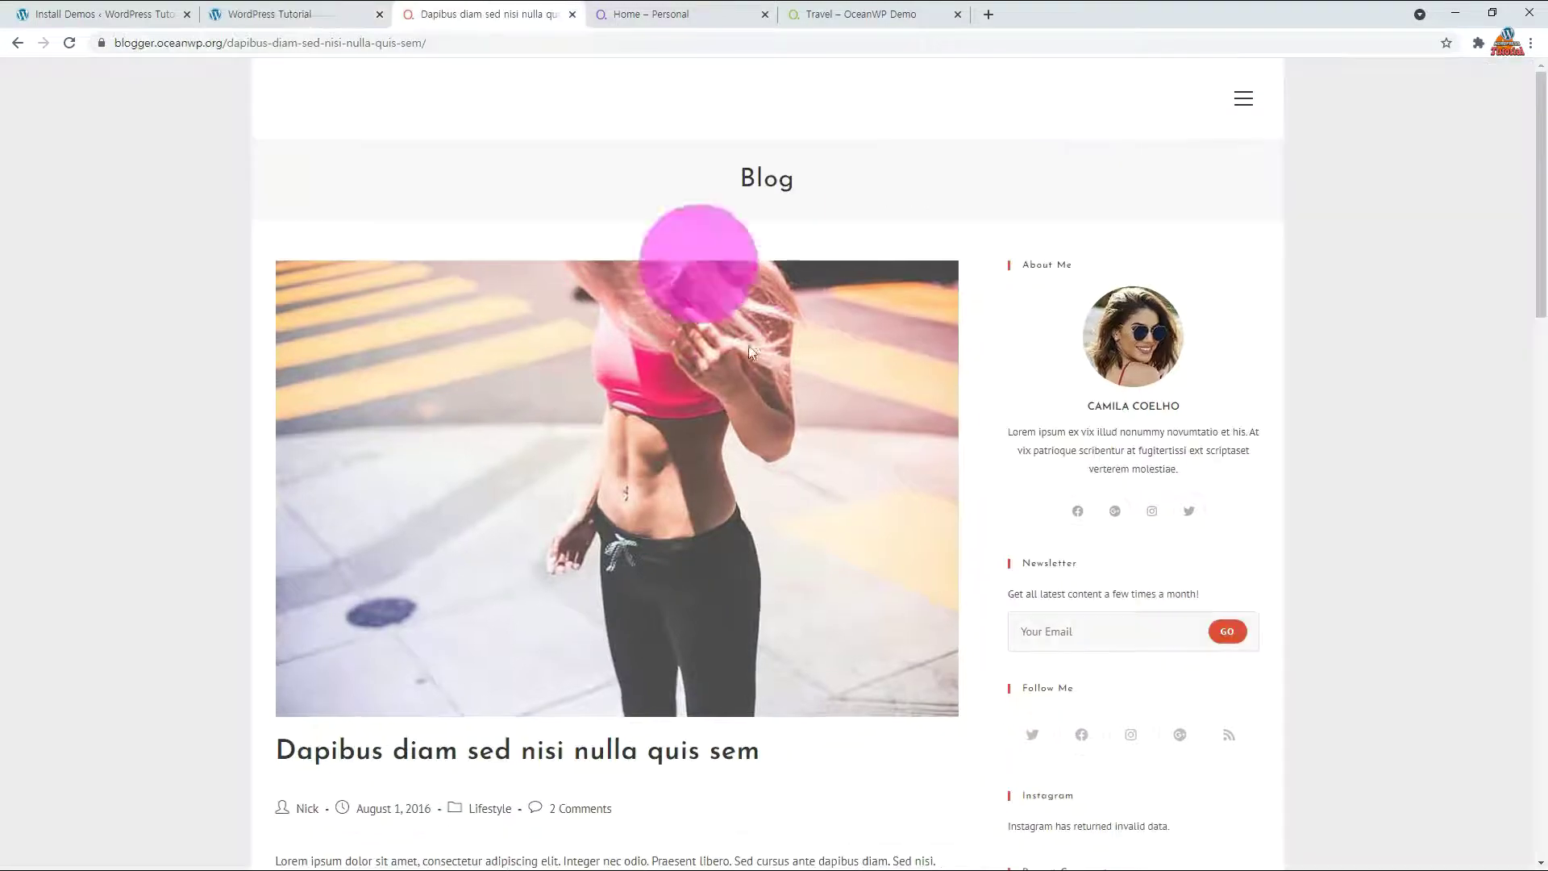
pyautogui.scroll(-7, 766, 405)
pyautogui.scroll(-10, 768, 411)
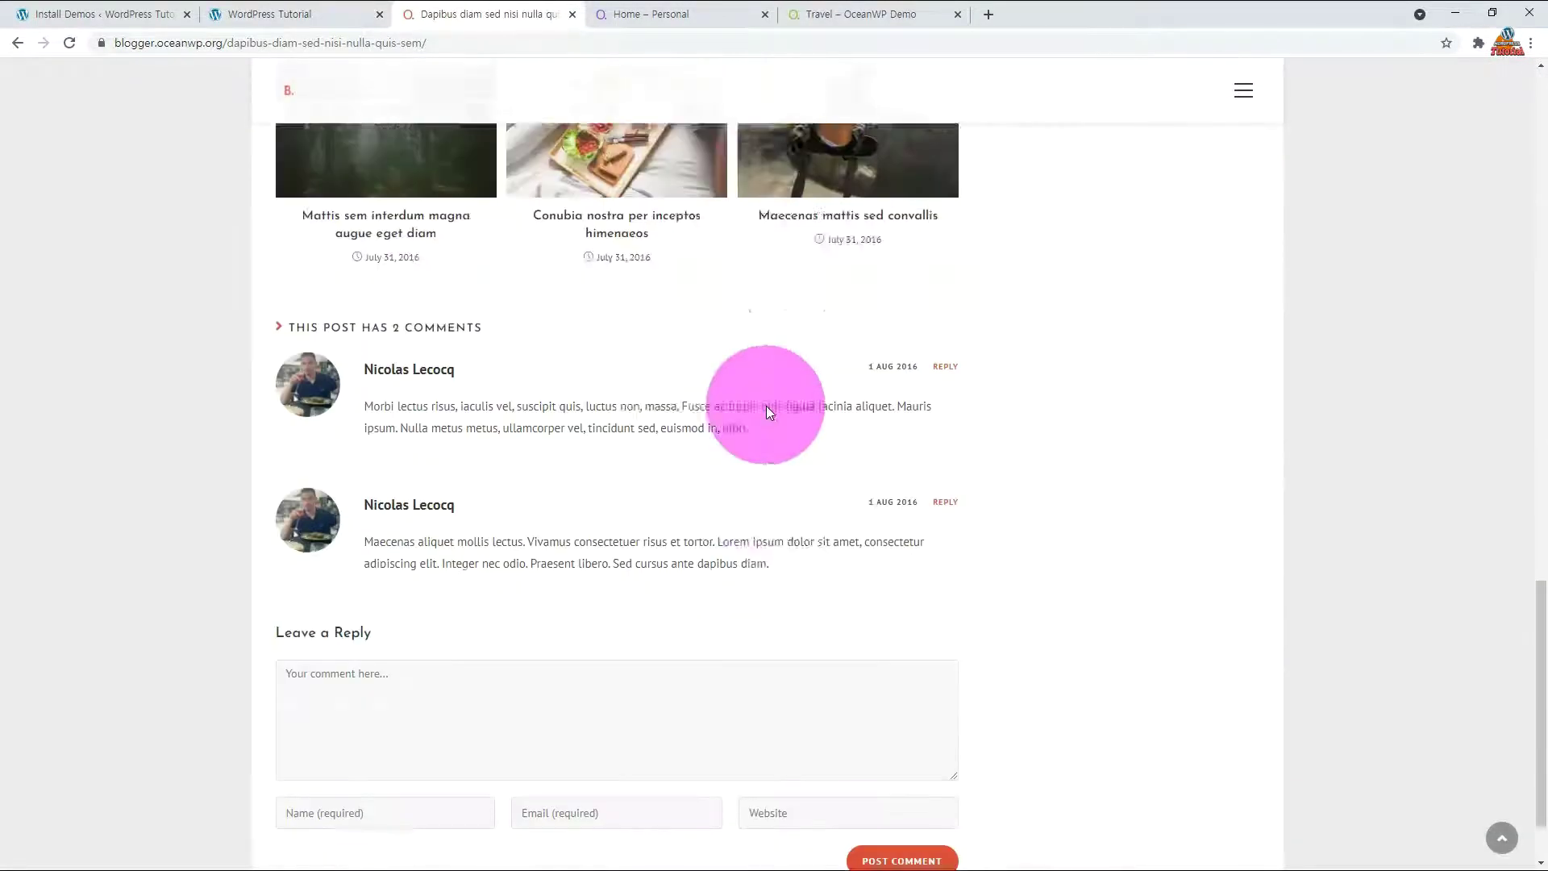
pyautogui.scroll(5, 768, 411)
pyautogui.scroll(10, 766, 412)
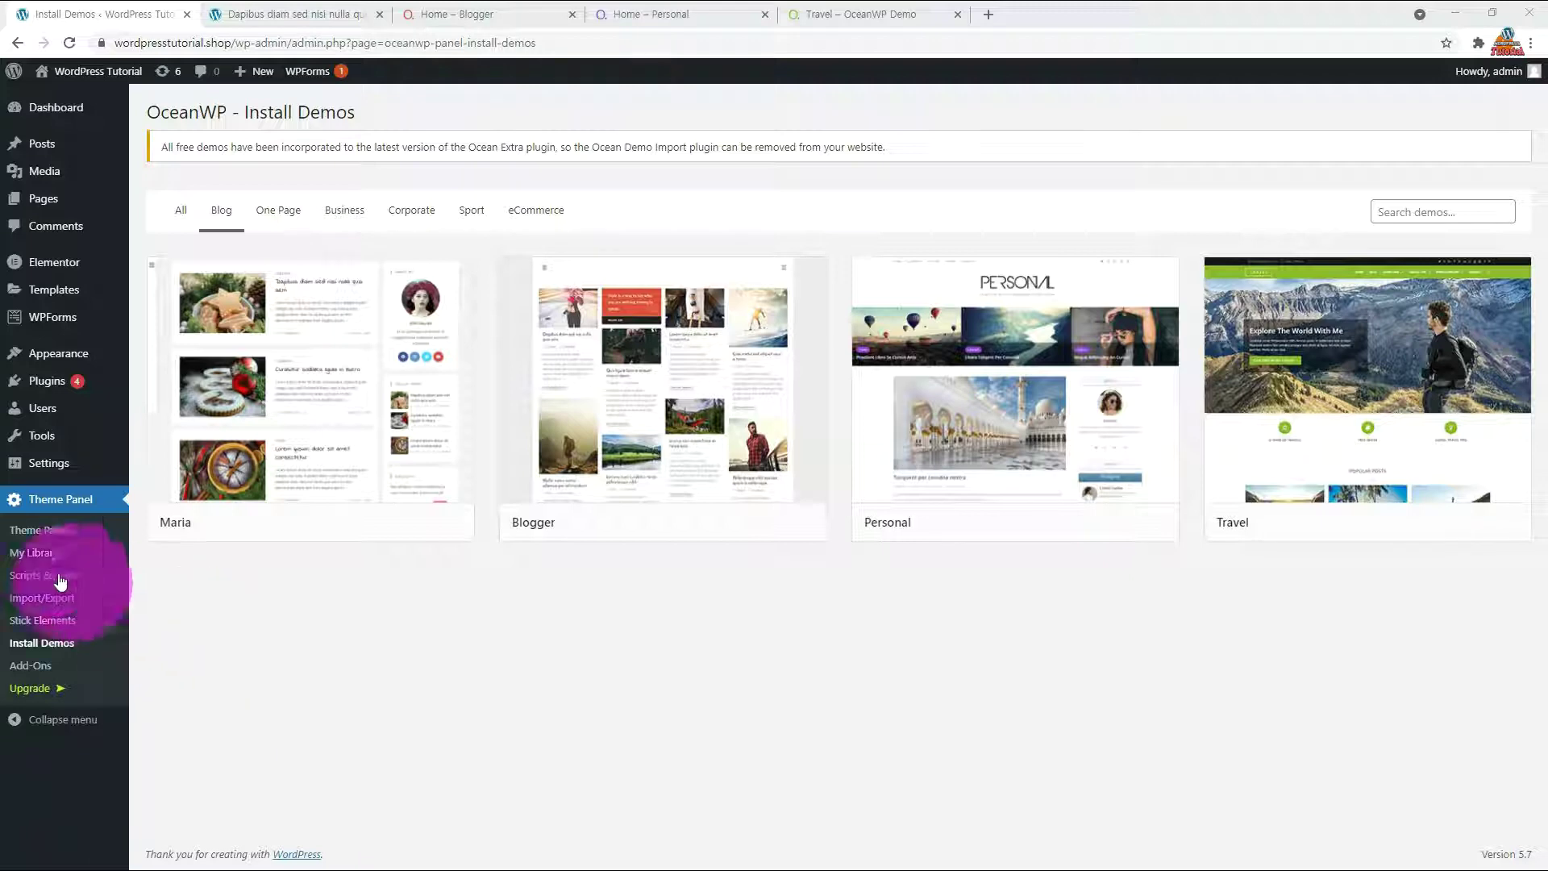
# - Change the header style to Full Screen via Theme Panel, publish, and view the blog home
pyautogui.click(51, 539)
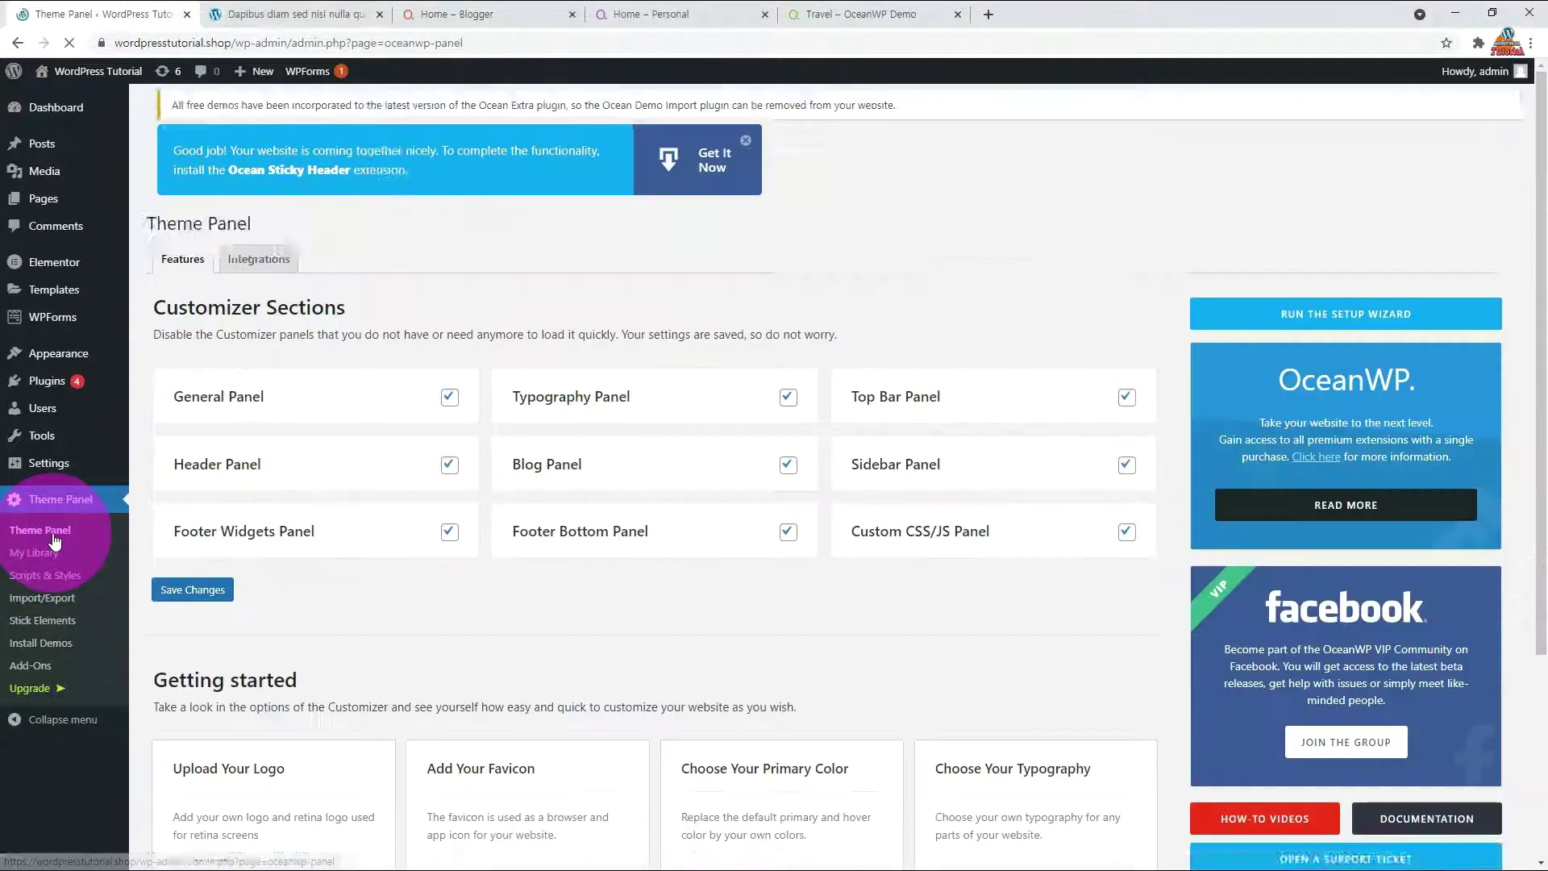
pyautogui.scroll(-4, 524, 597)
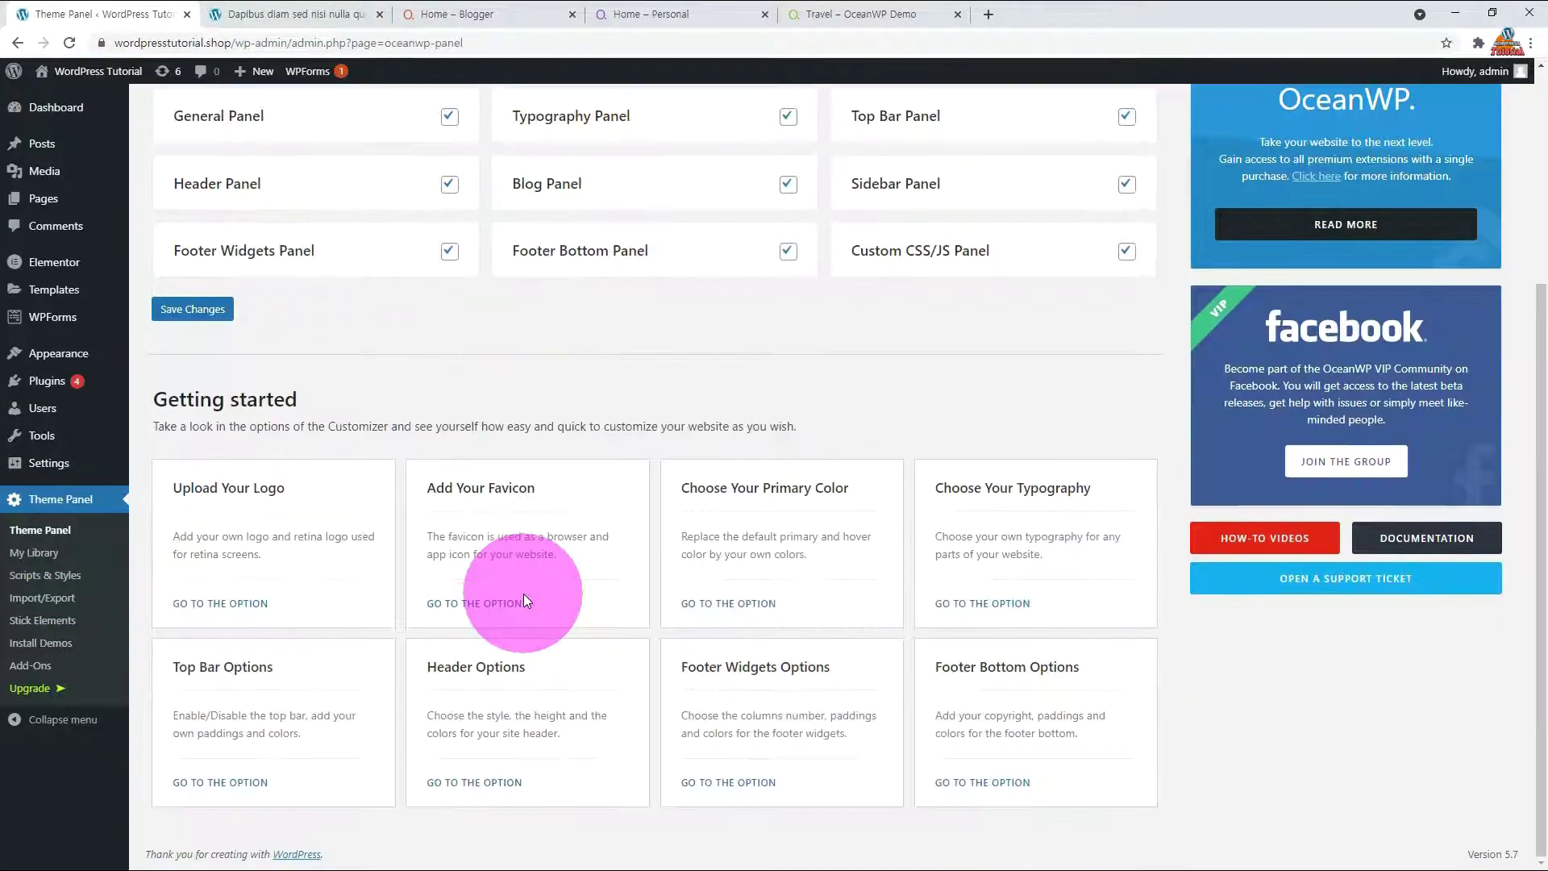
pyautogui.click(475, 783)
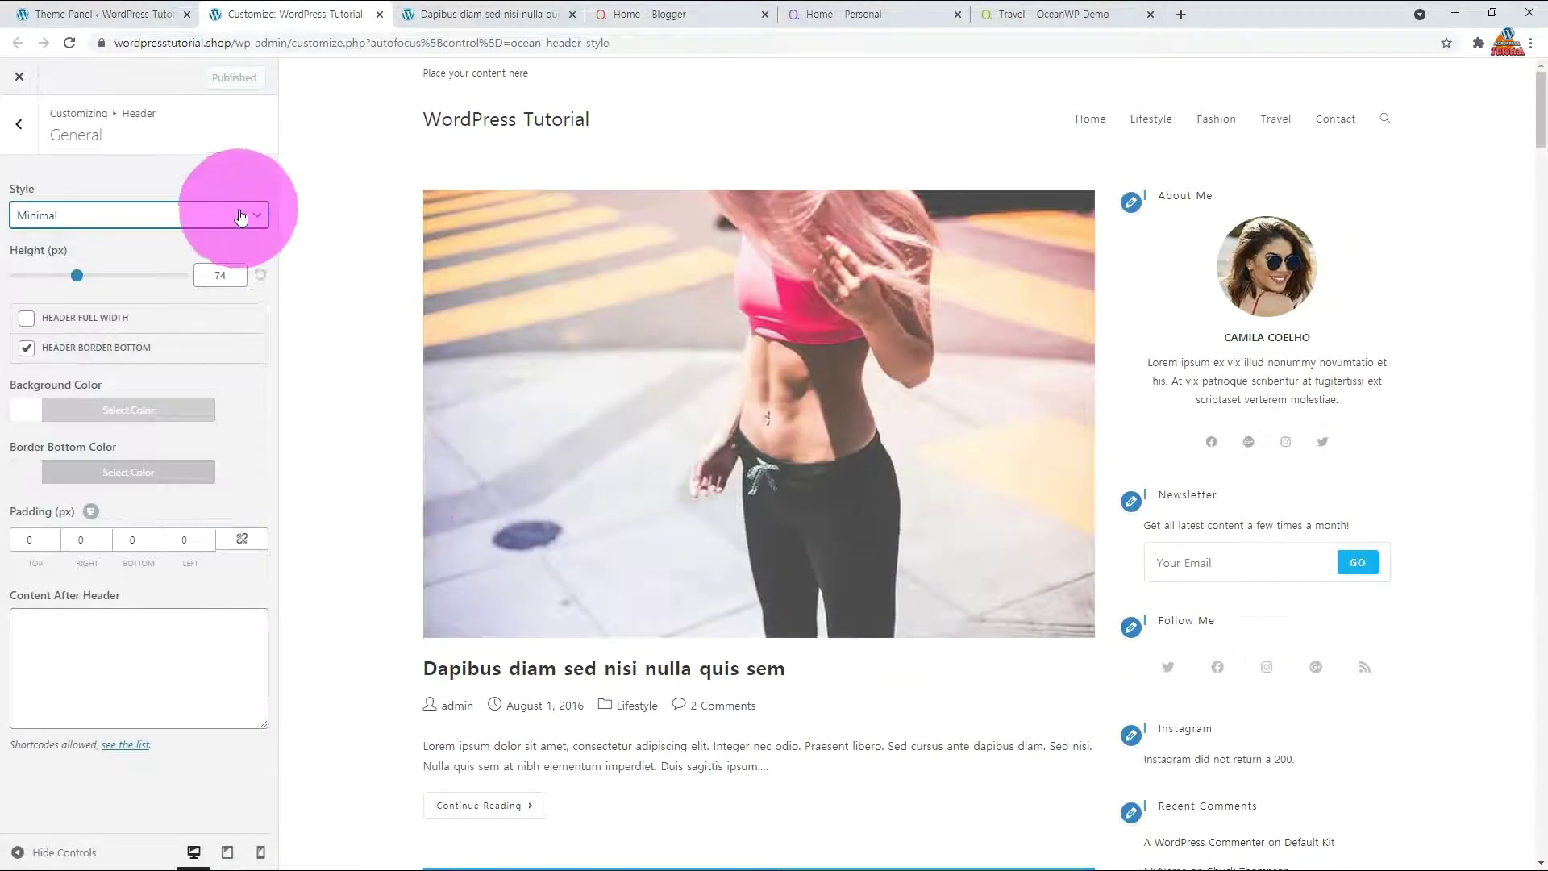
pyautogui.click(240, 216)
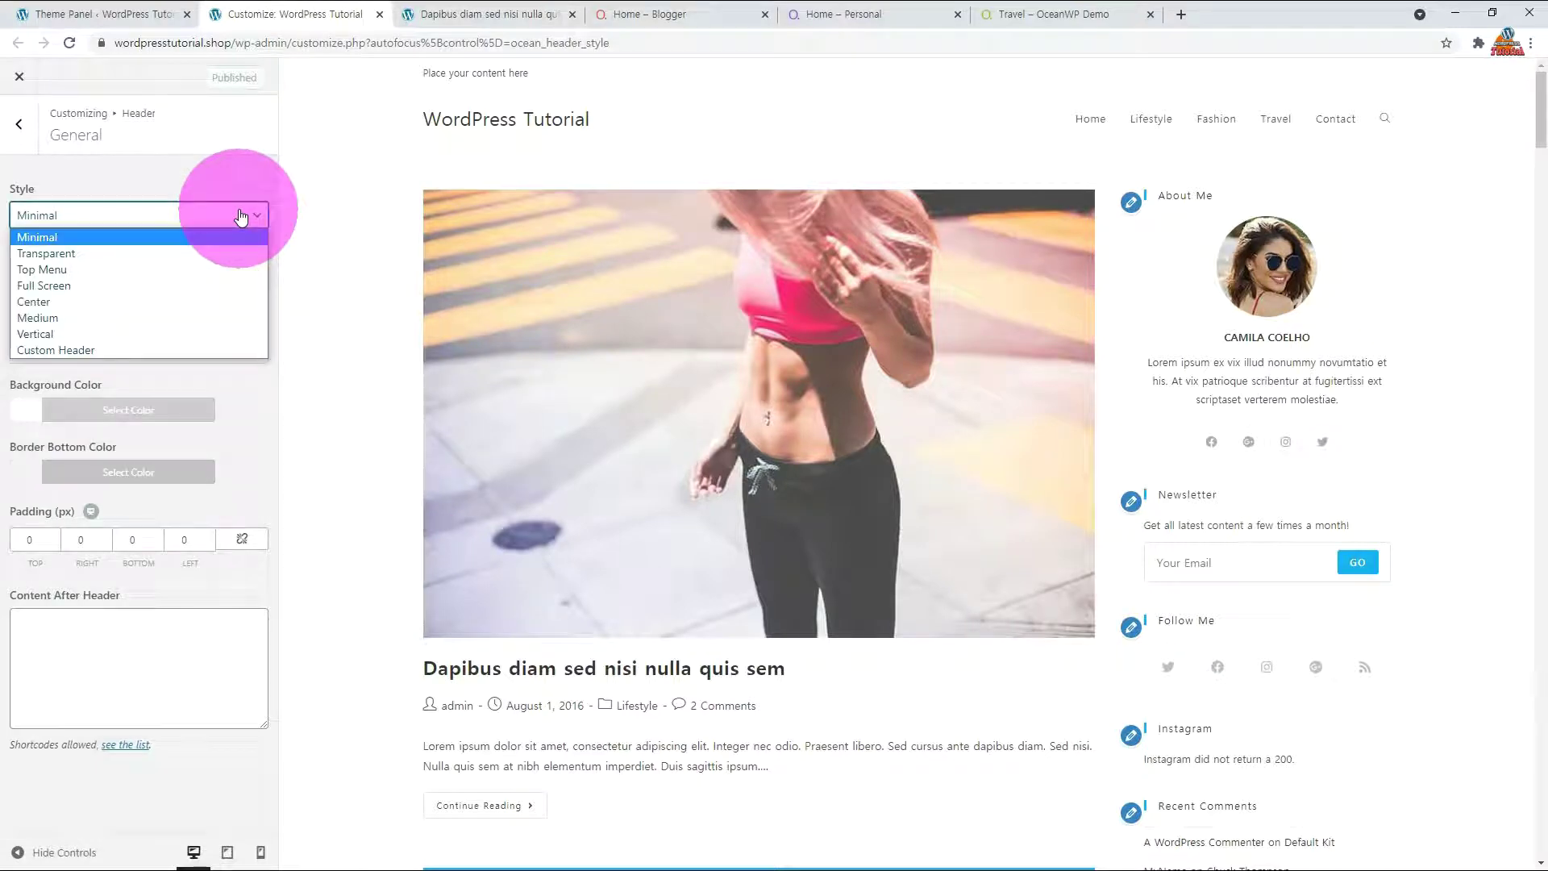
pyautogui.click(168, 286)
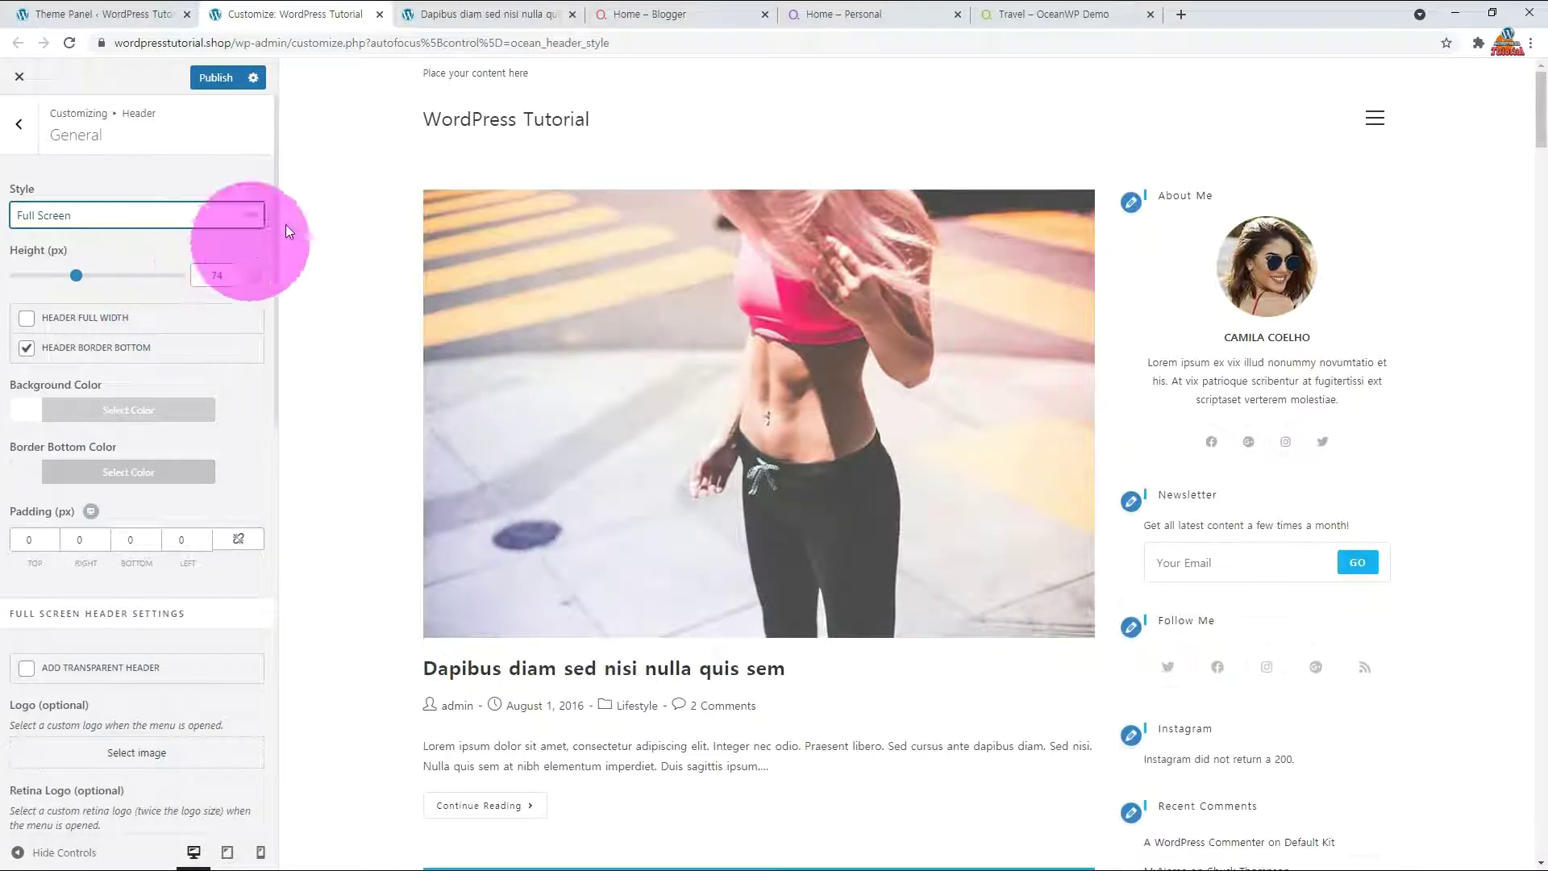
pyautogui.click(214, 80)
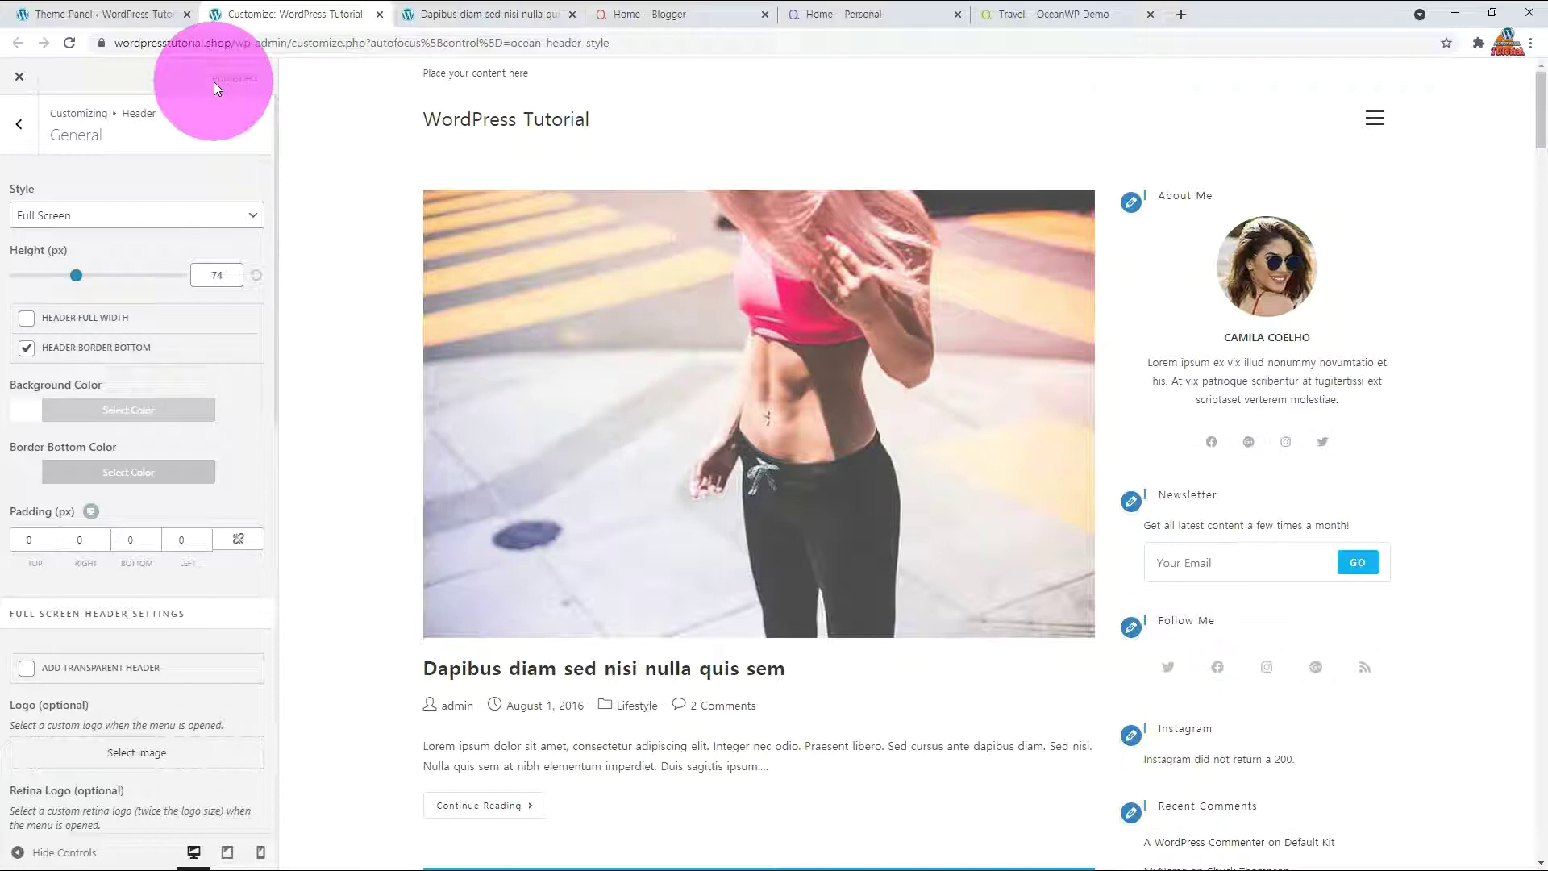
pyautogui.click(496, 16)
pyautogui.click(367, 134)
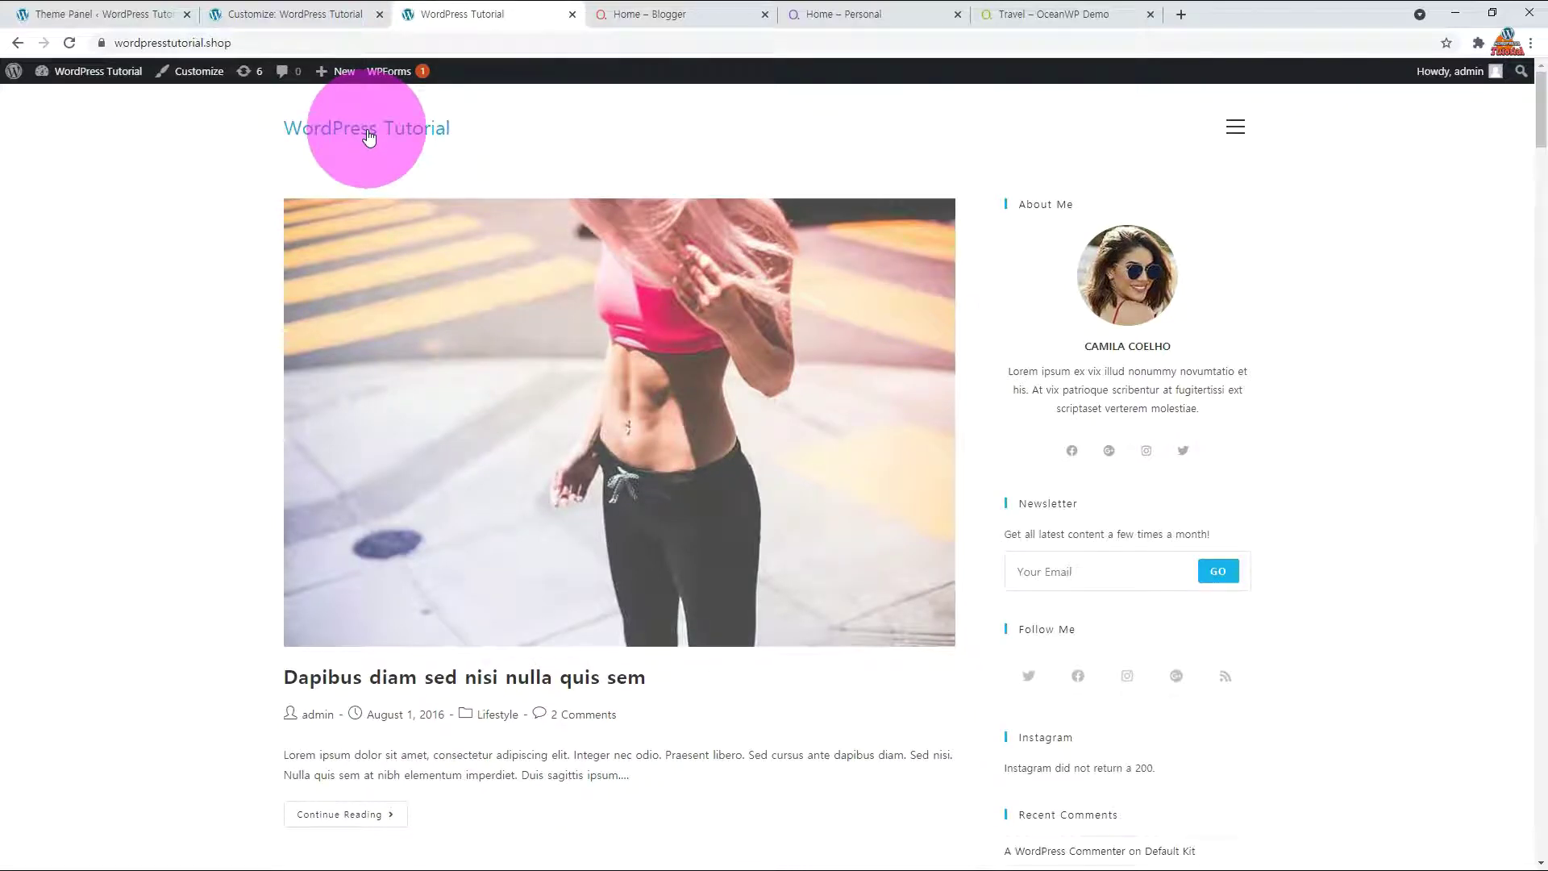
# - Open HOME from the new hamburger menu, then return to the Customizer's header settings
pyautogui.click(1235, 126)
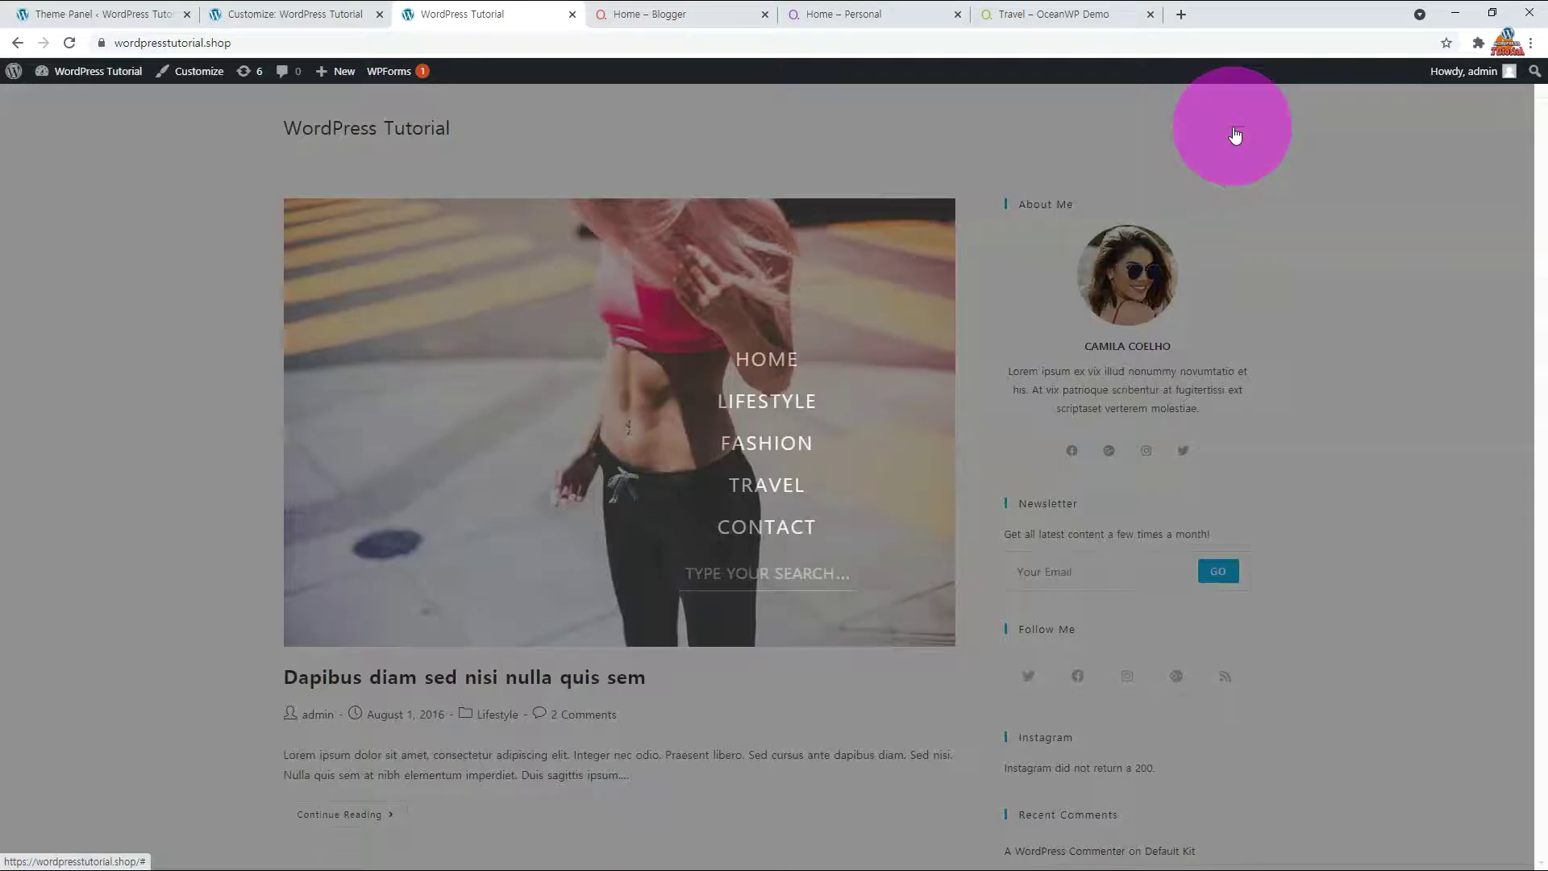
pyautogui.click(770, 363)
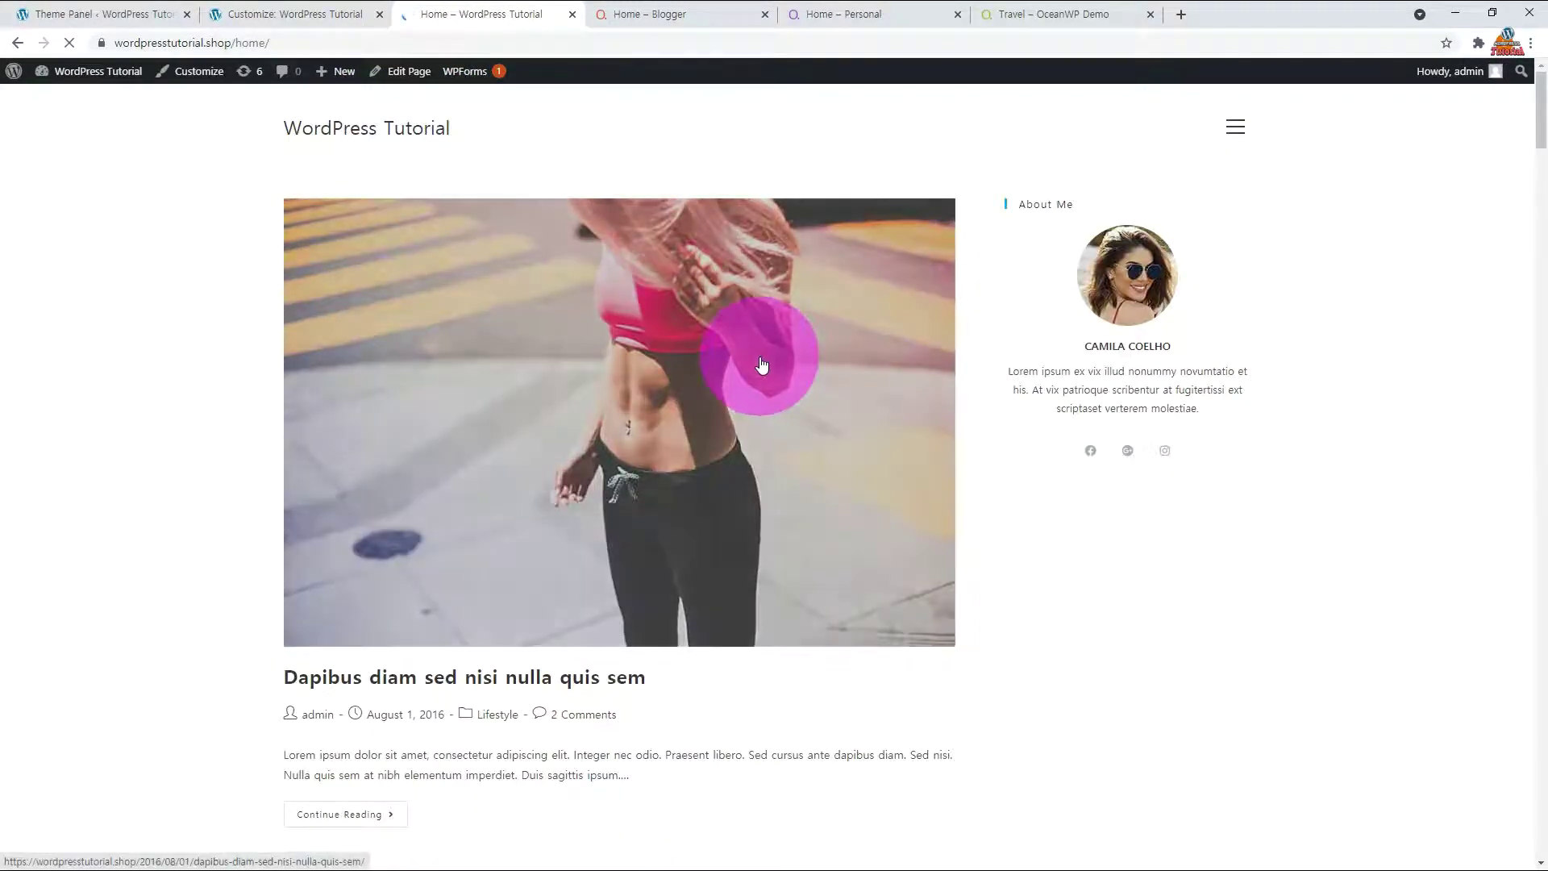
pyautogui.click(290, 13)
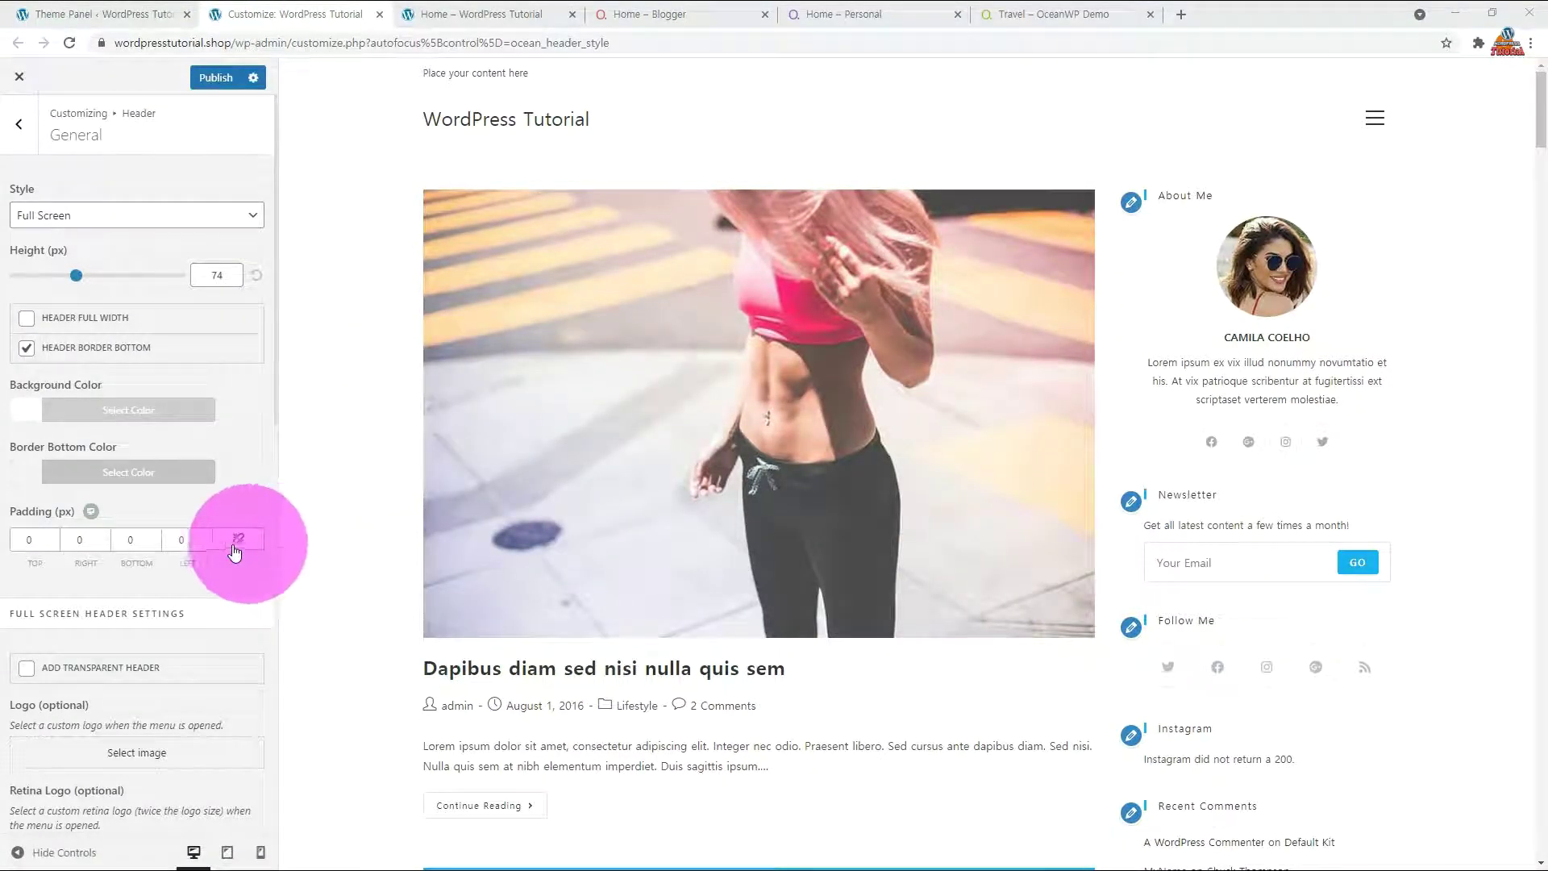
pyautogui.scroll(-3, 221, 548)
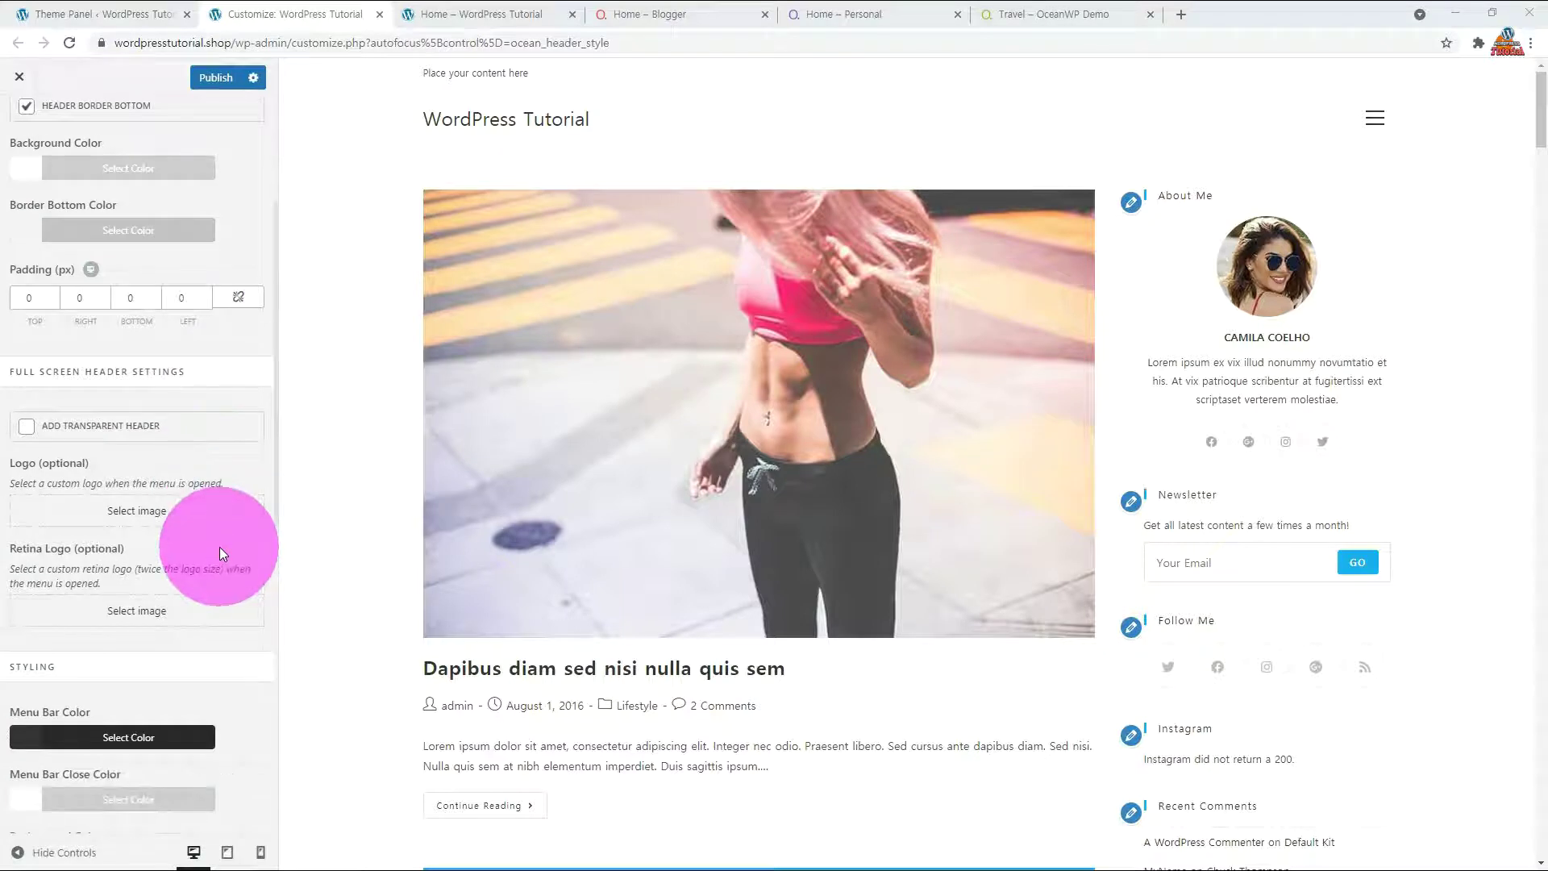
# - Set the WP Tutorial image as the full-screen menu logo
pyautogui.click(133, 516)
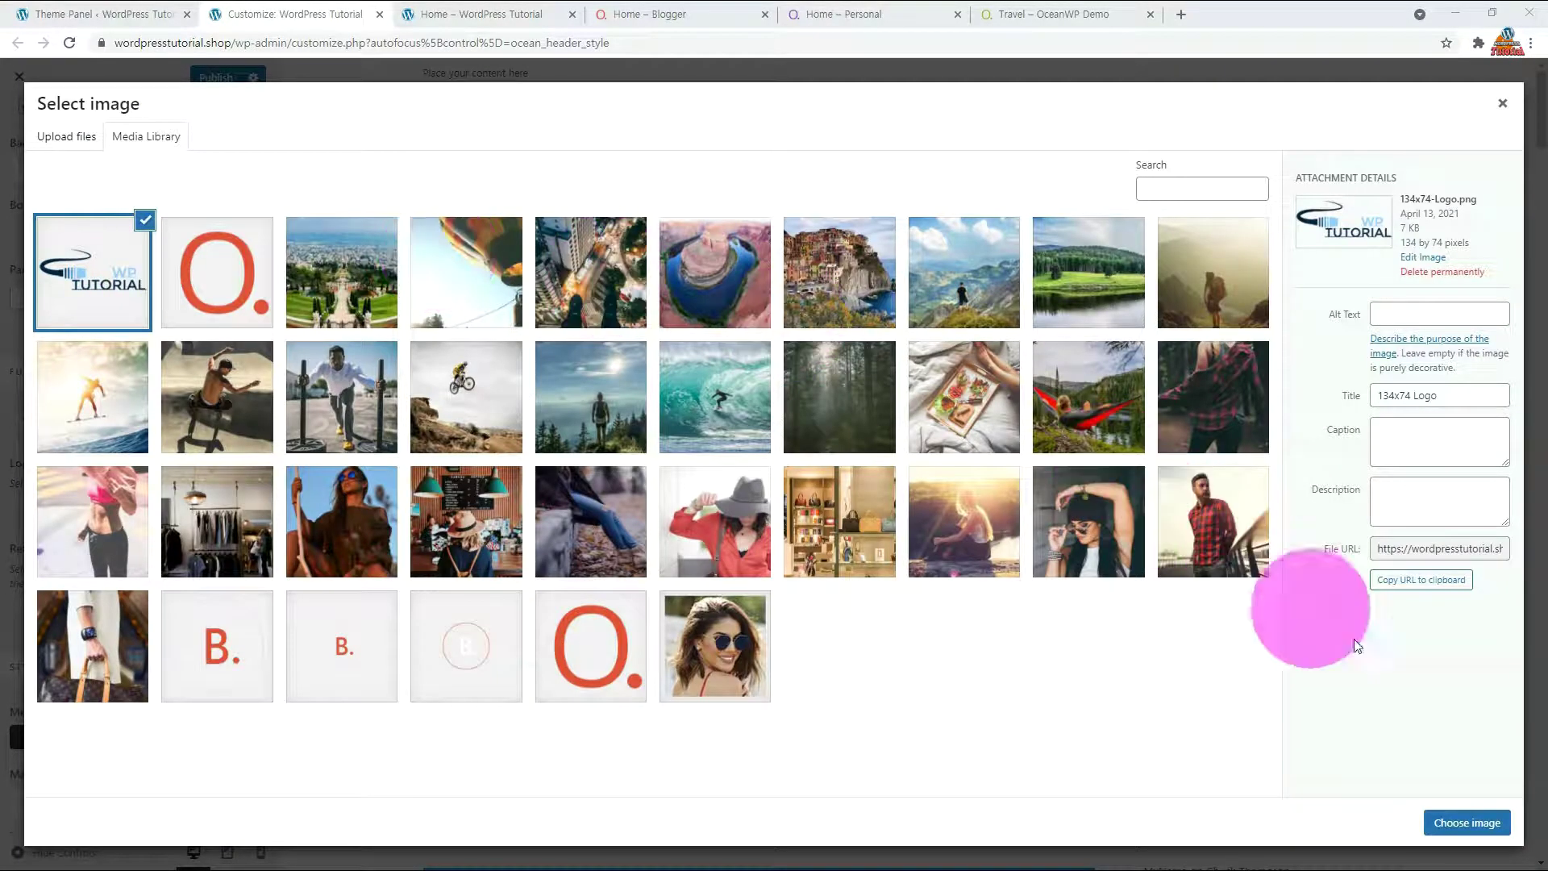
pyautogui.click(1465, 823)
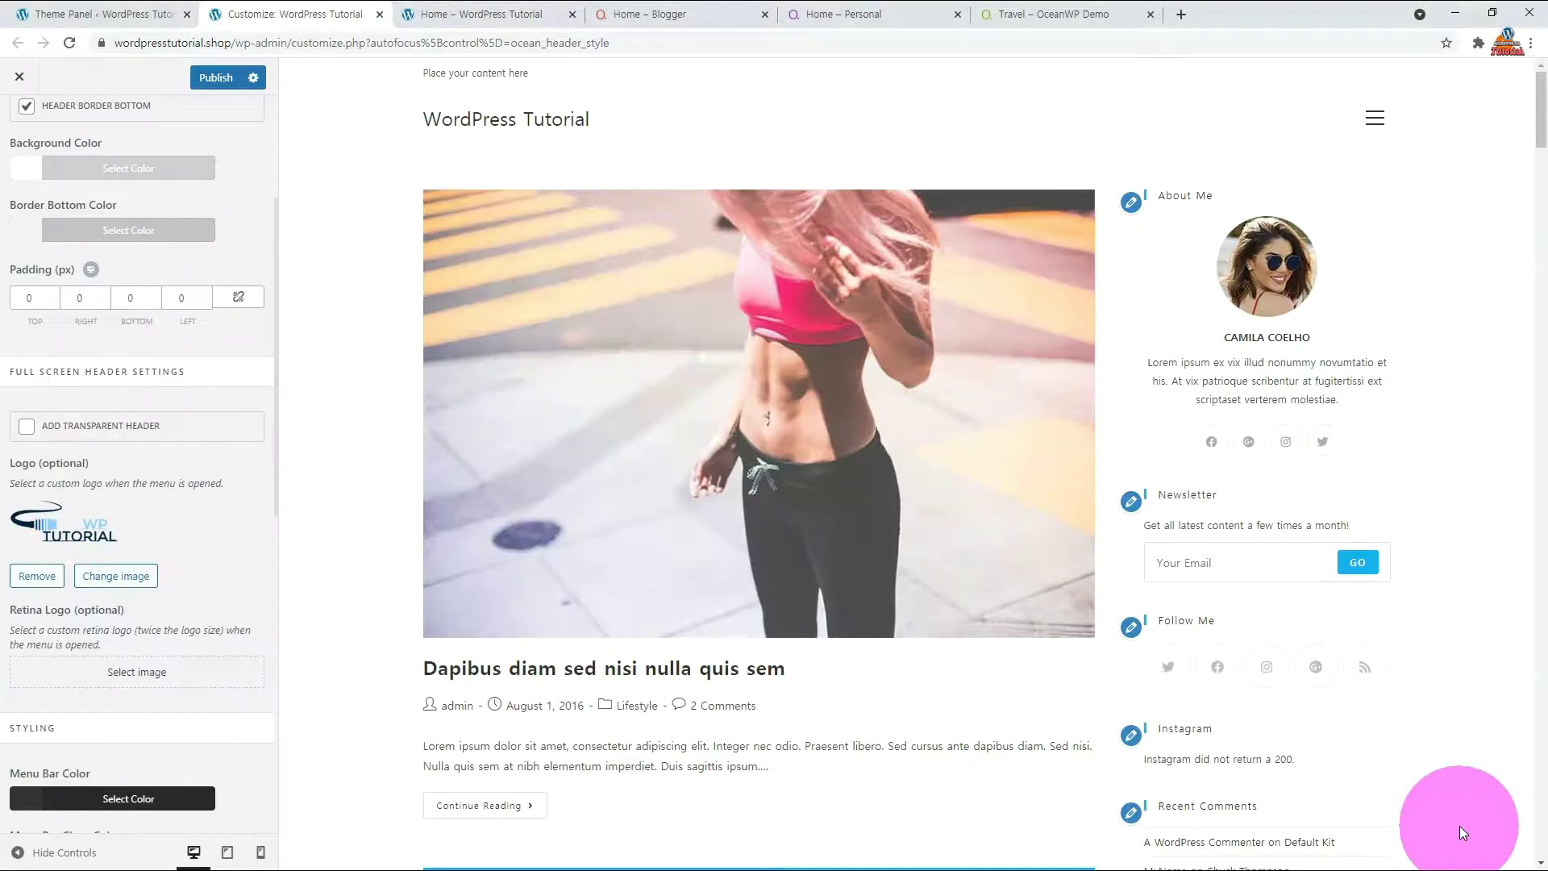
pyautogui.scroll(-1, 225, 634)
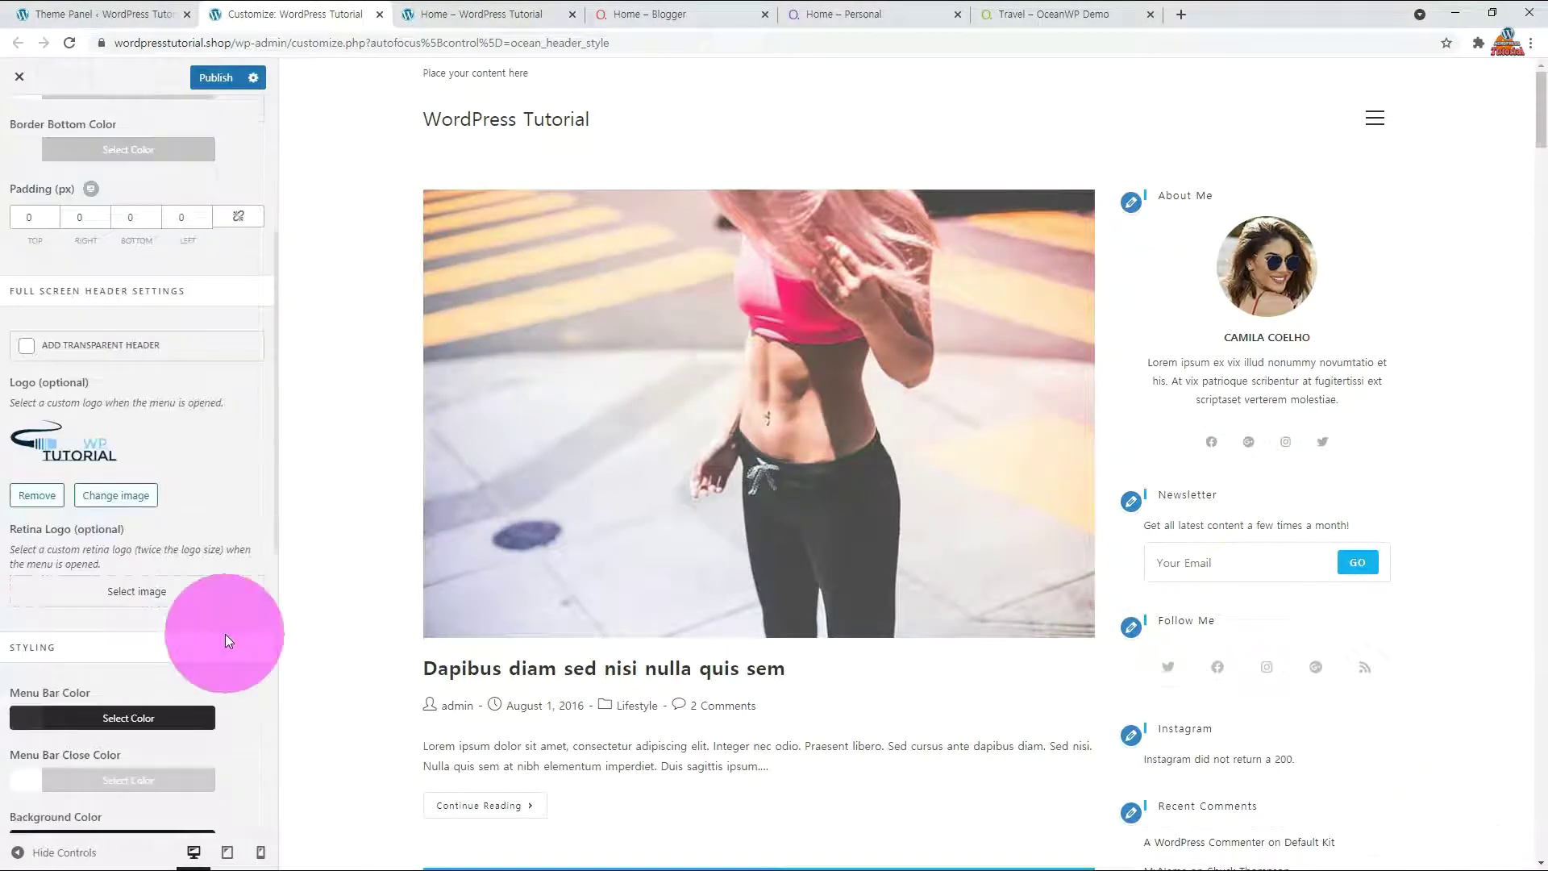
# - Set the same WP Tutorial image as the menu's retina logo
pyautogui.click(174, 593)
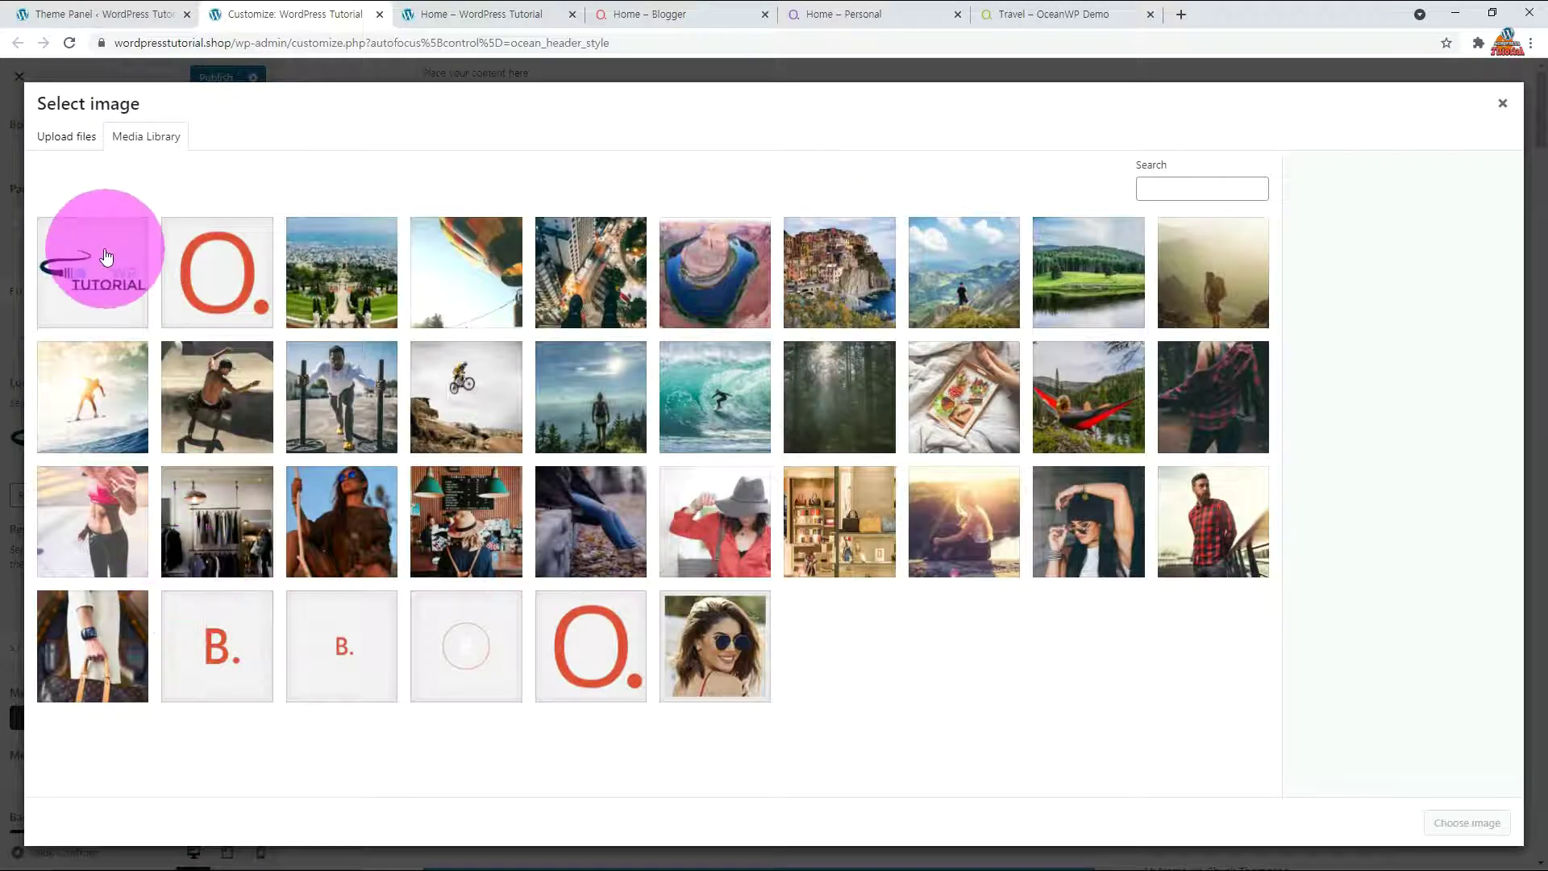
pyautogui.click(101, 258)
pyautogui.click(1435, 834)
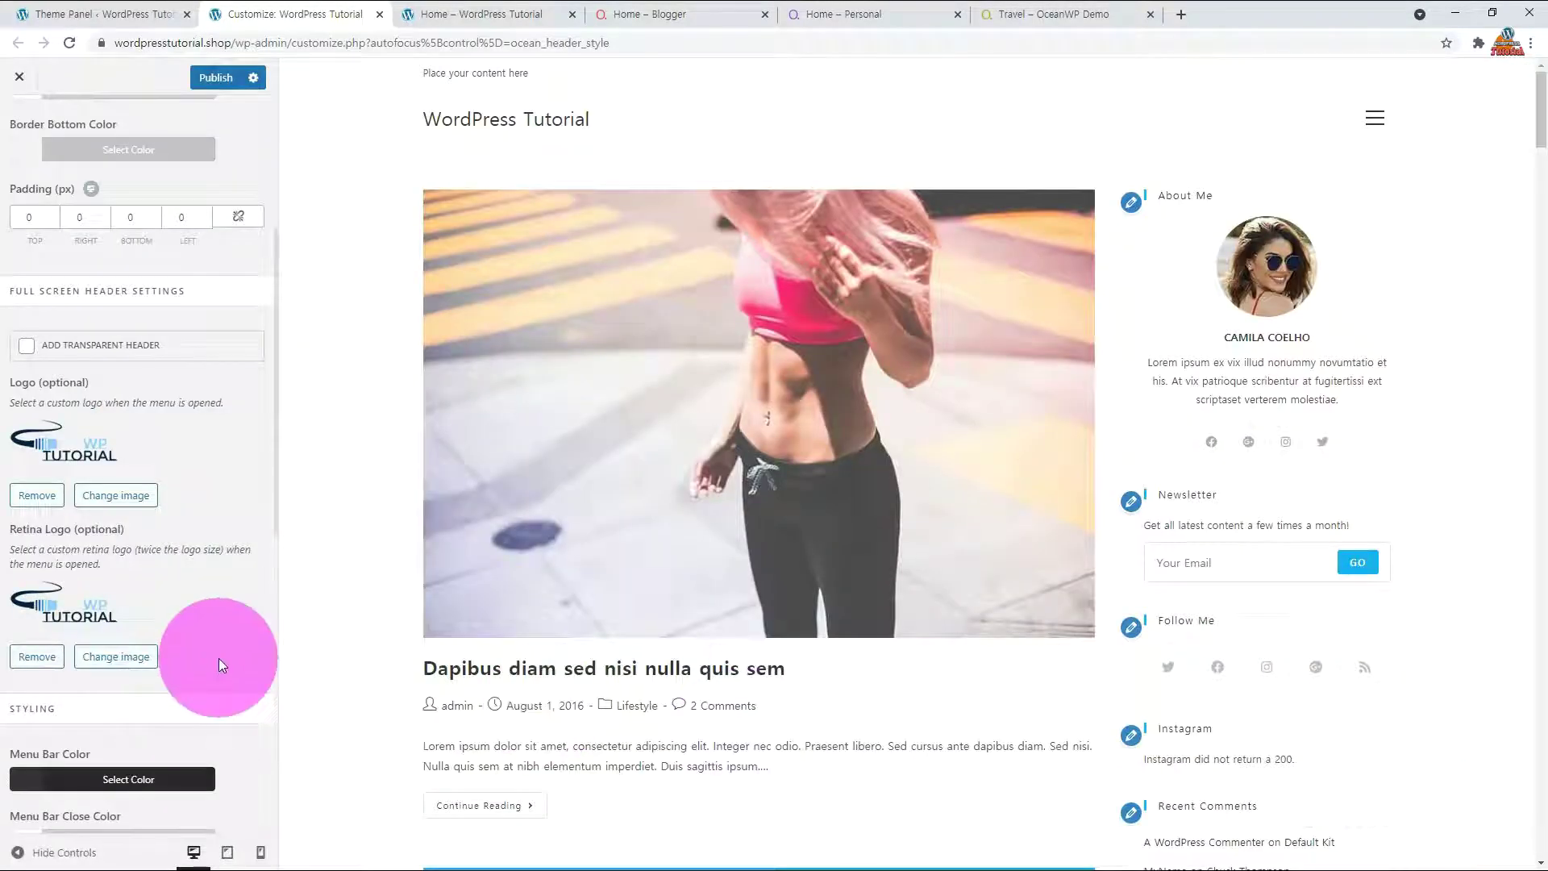
pyautogui.scroll(3, 162, 484)
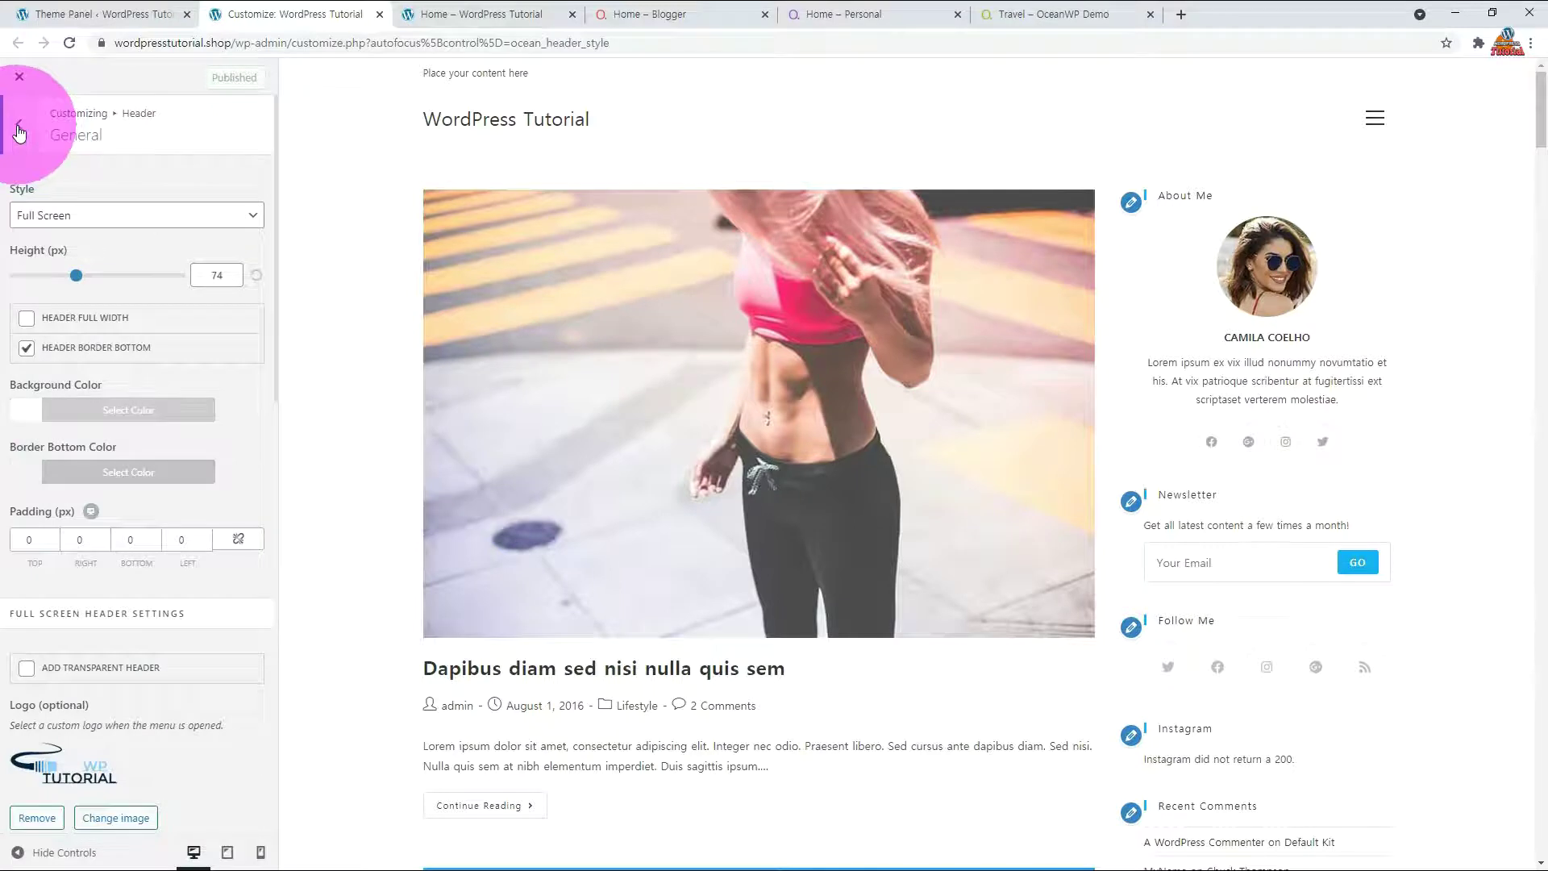
pyautogui.click(20, 129)
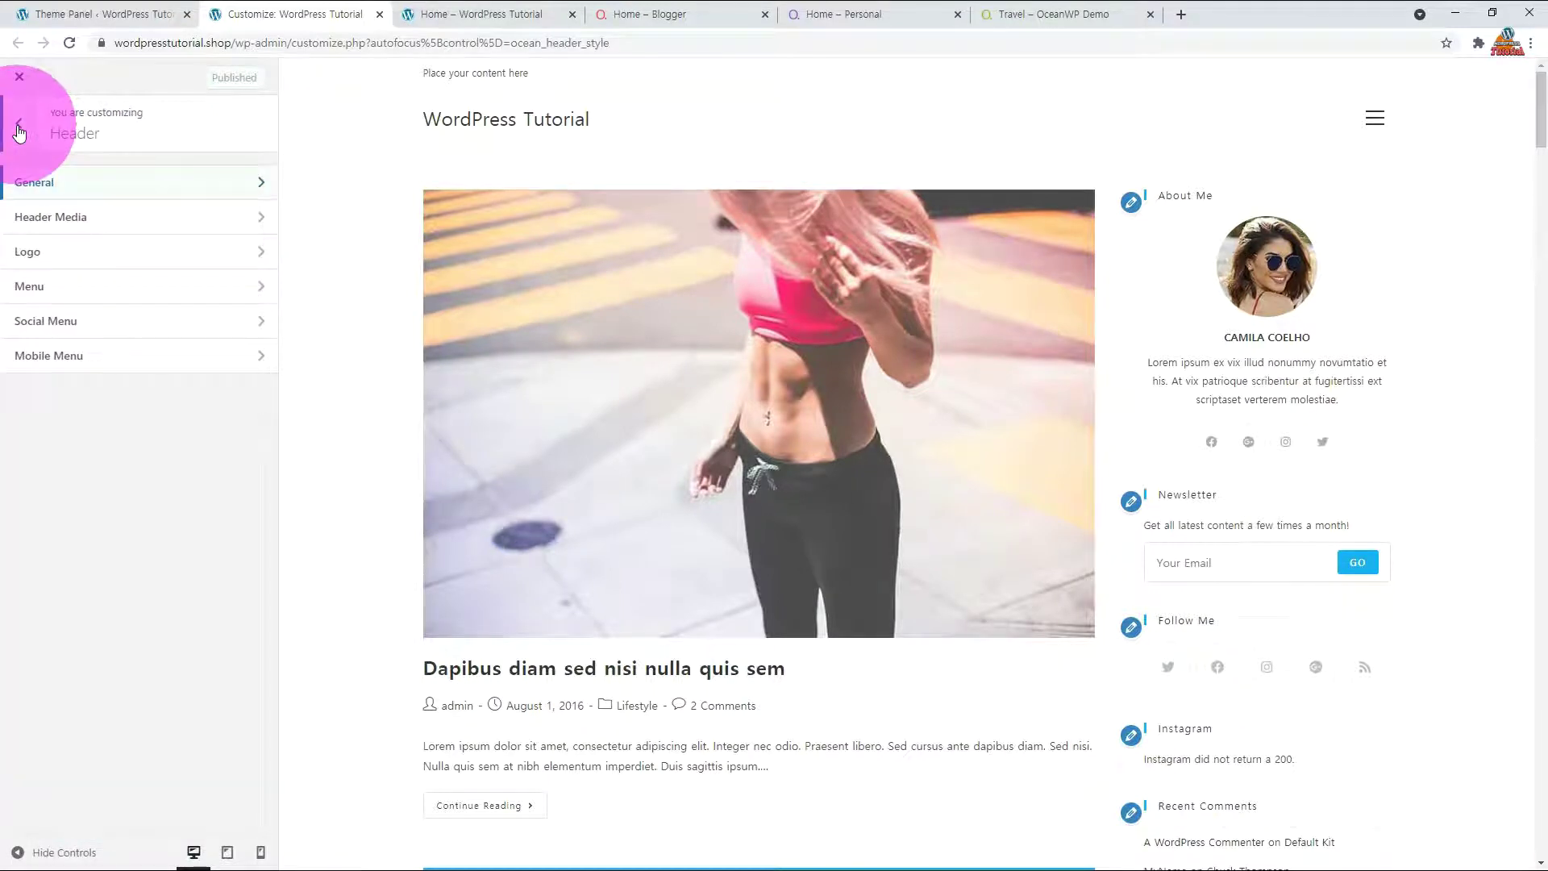
# - Set the WP Tutorial image as the header site logo, accepting the crop
pyautogui.click(254, 249)
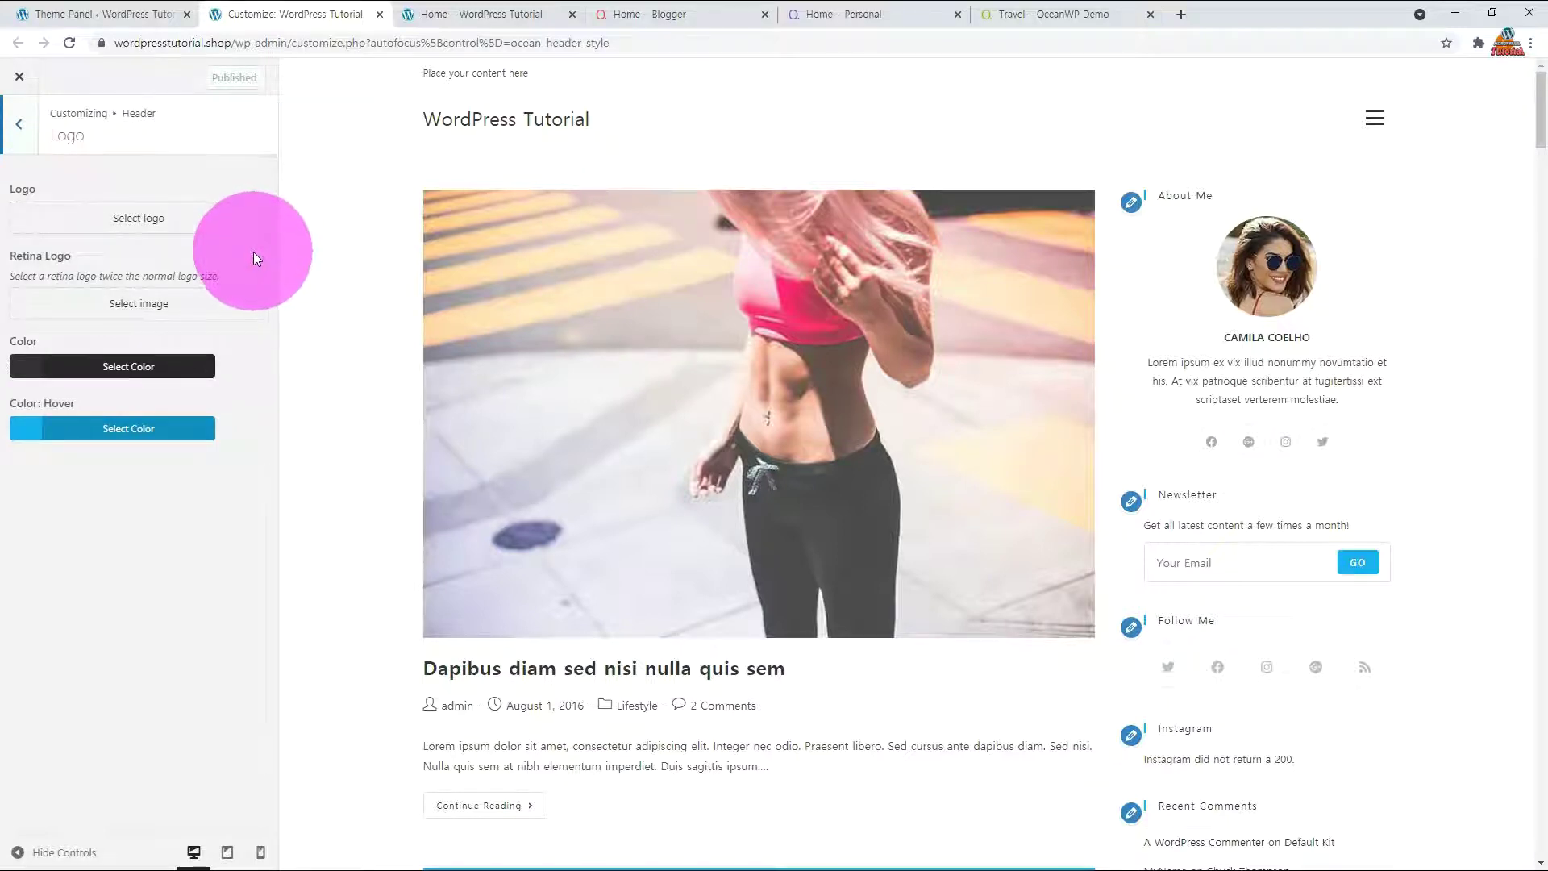
pyautogui.click(150, 230)
pyautogui.click(137, 242)
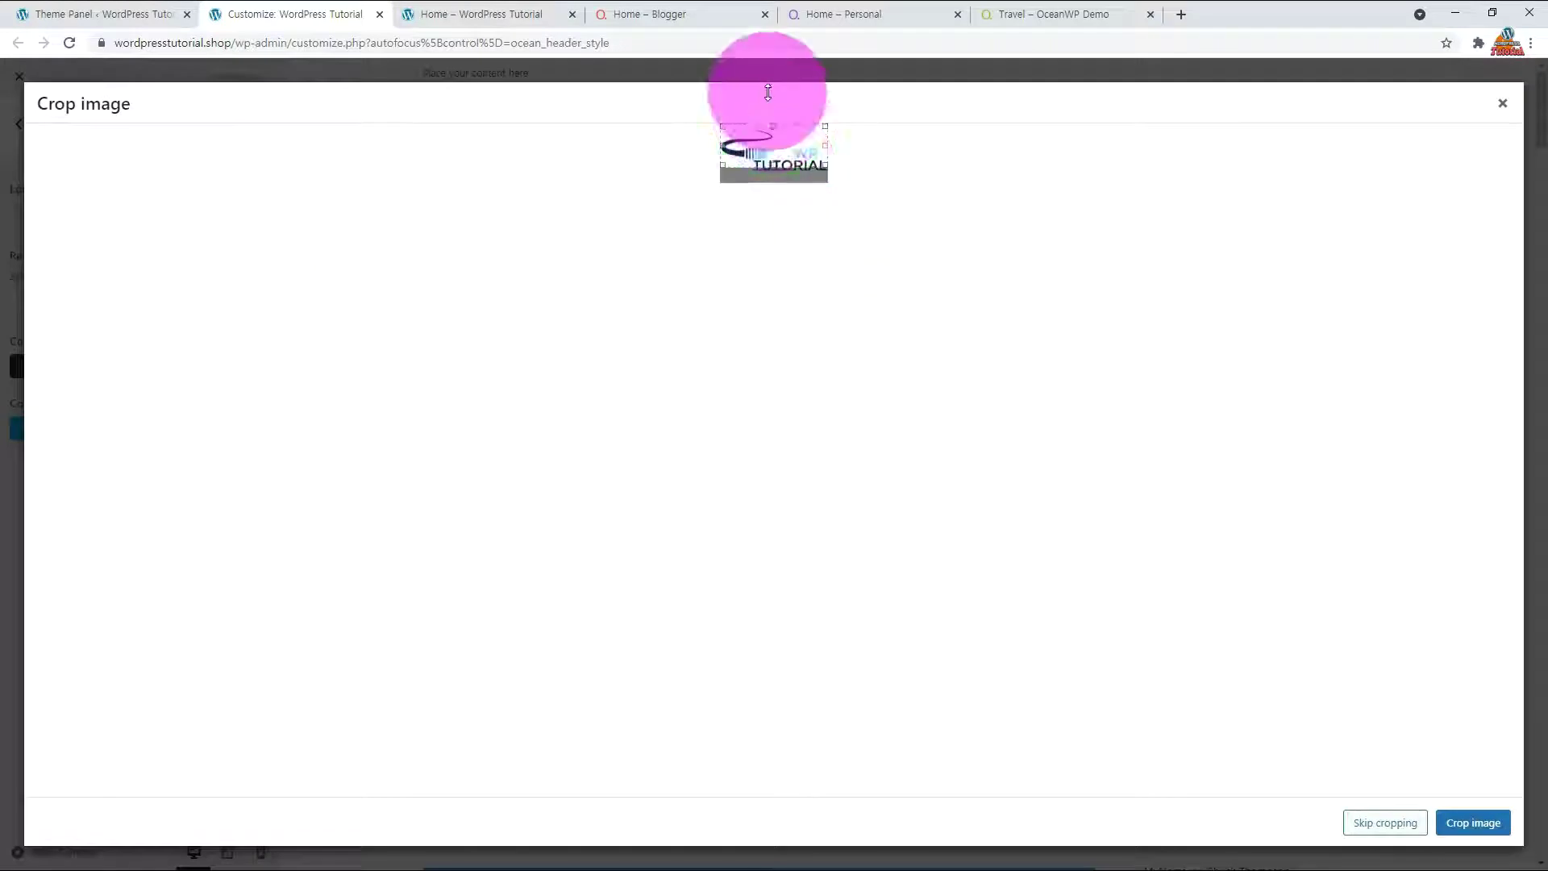
pyautogui.click(1473, 822)
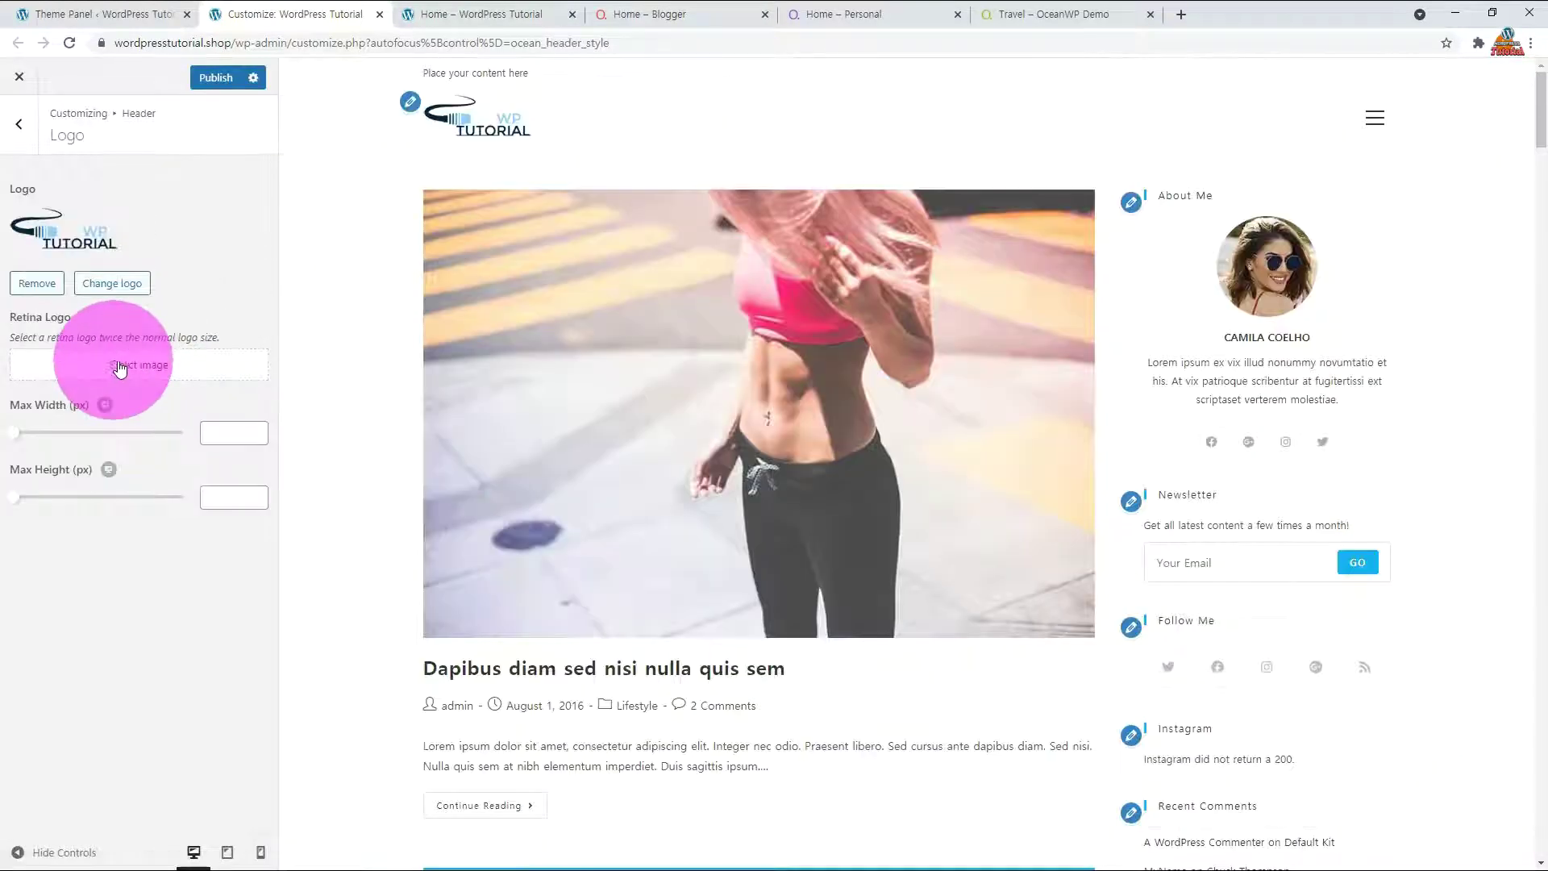
# - Use it as the retina logo too, publish, and reload the Home page to check
pyautogui.click(129, 367)
pyautogui.click(89, 273)
pyautogui.click(1484, 821)
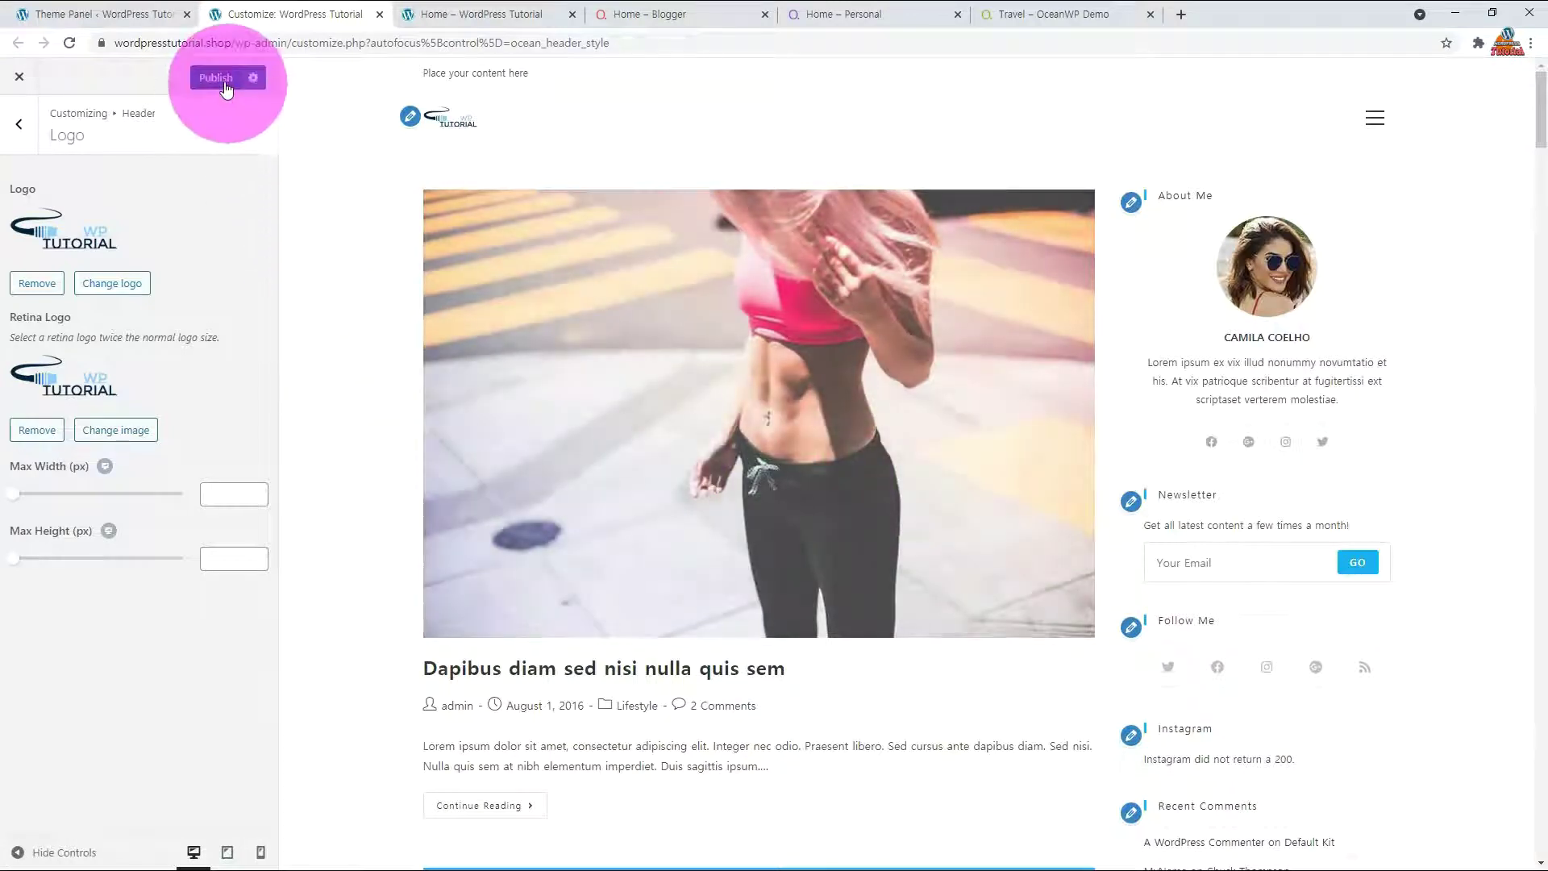
pyautogui.click(216, 77)
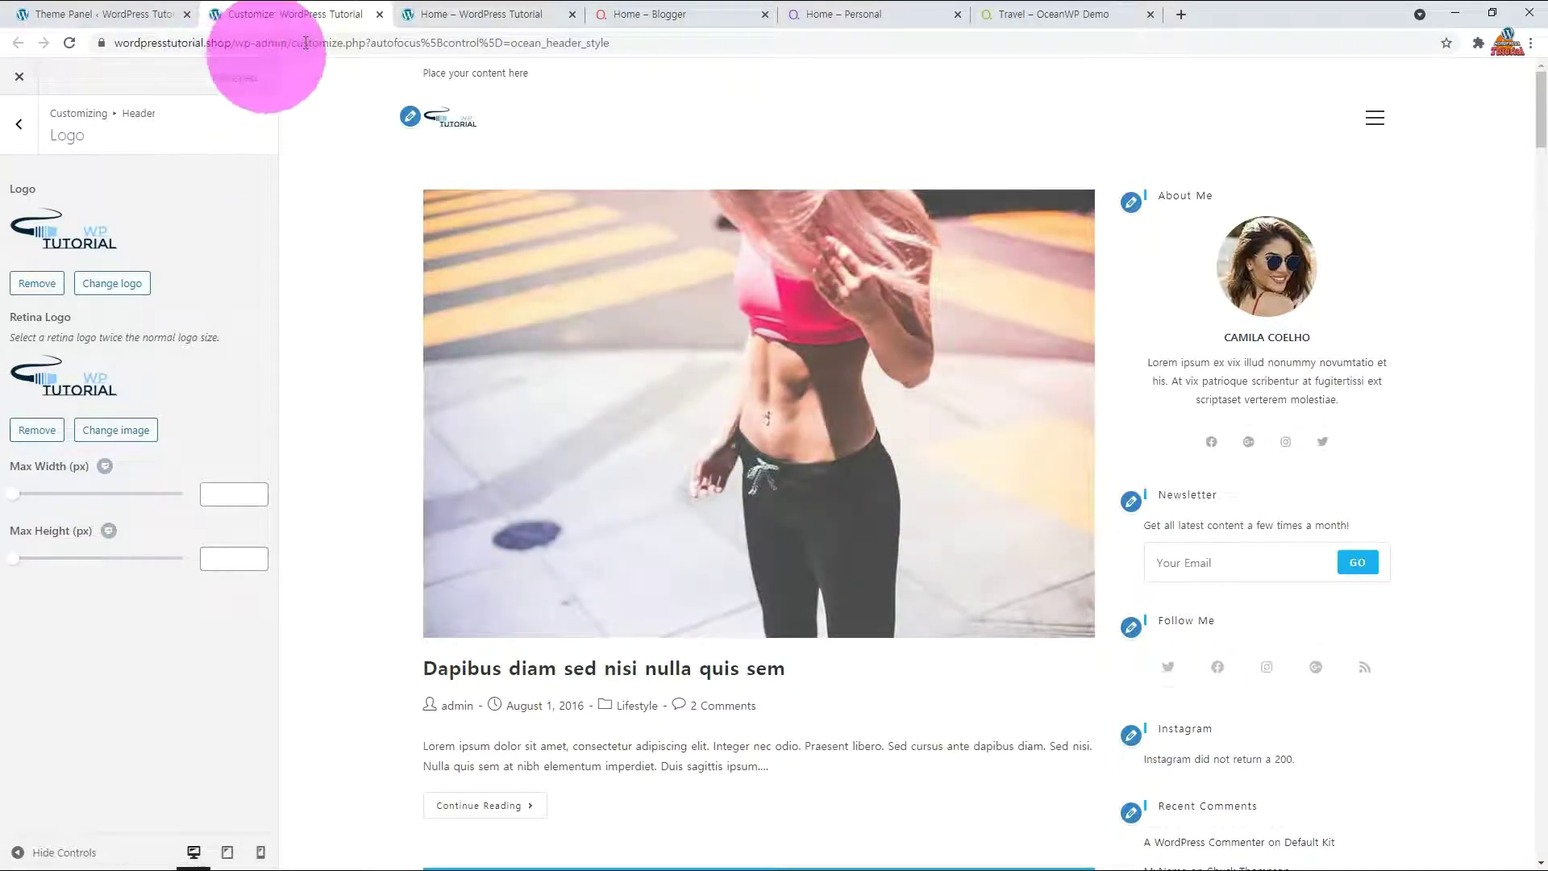
pyautogui.click(433, 19)
pyautogui.click(69, 42)
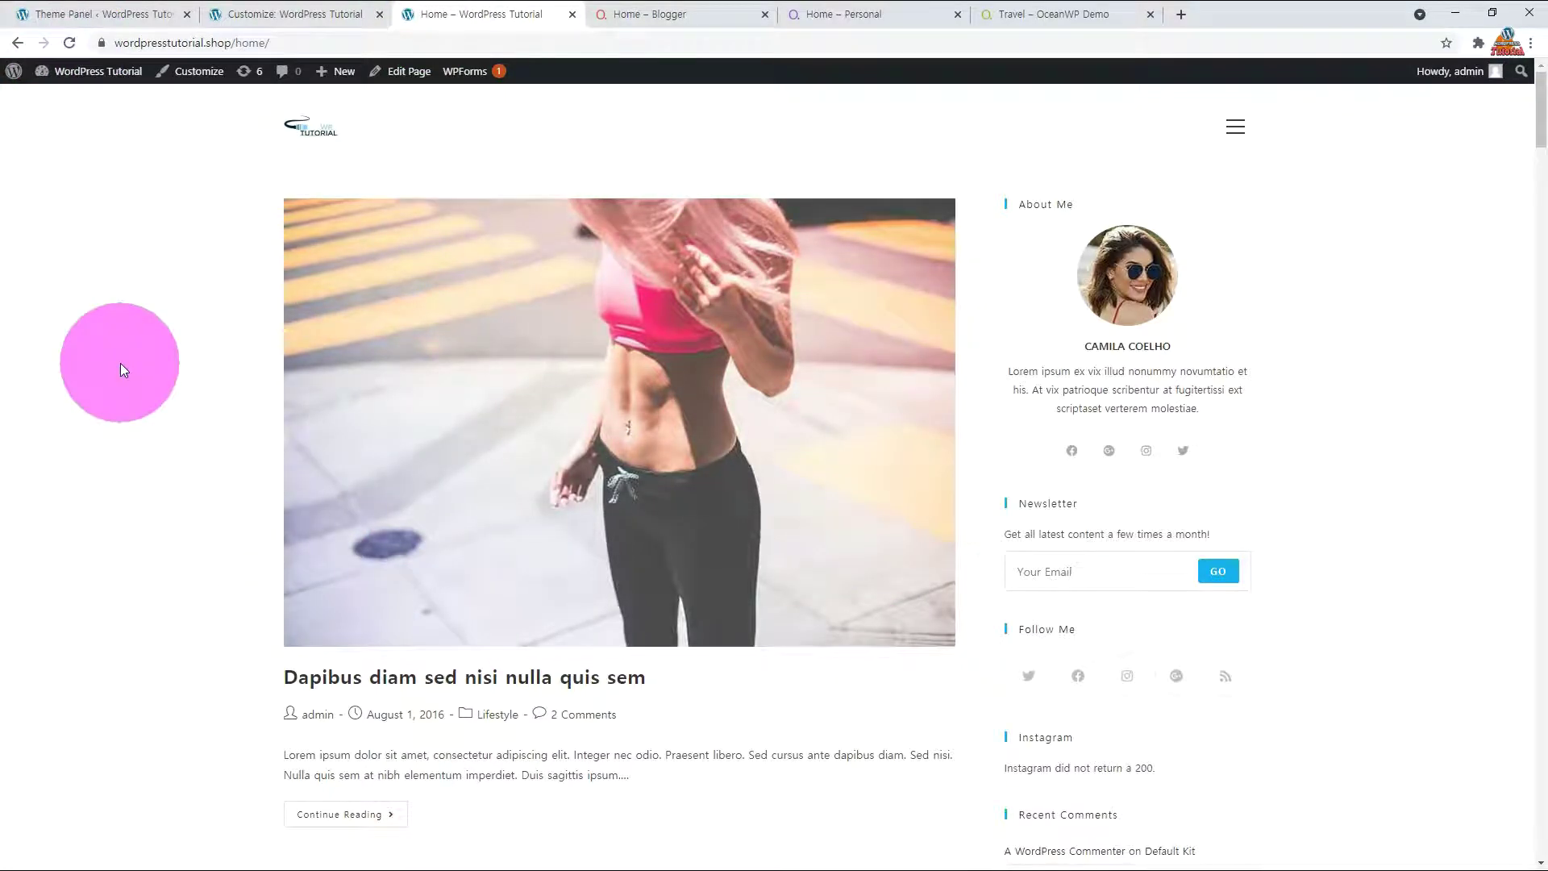
# - Open the Pages list, open Home in the editor, then start a new page
pyautogui.click(70, 13)
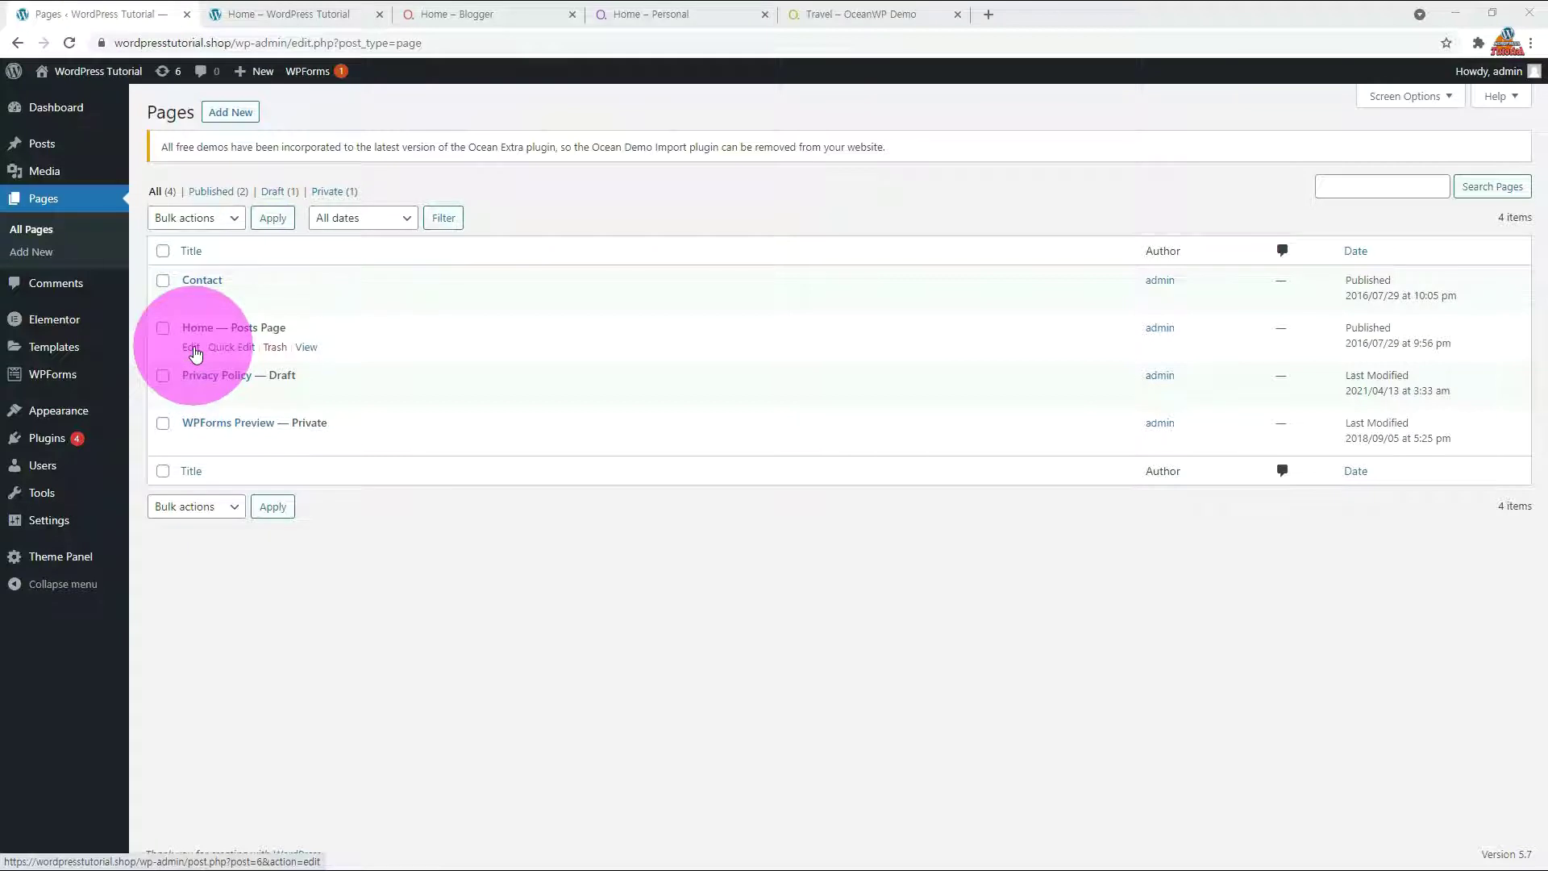
pyautogui.click(194, 353)
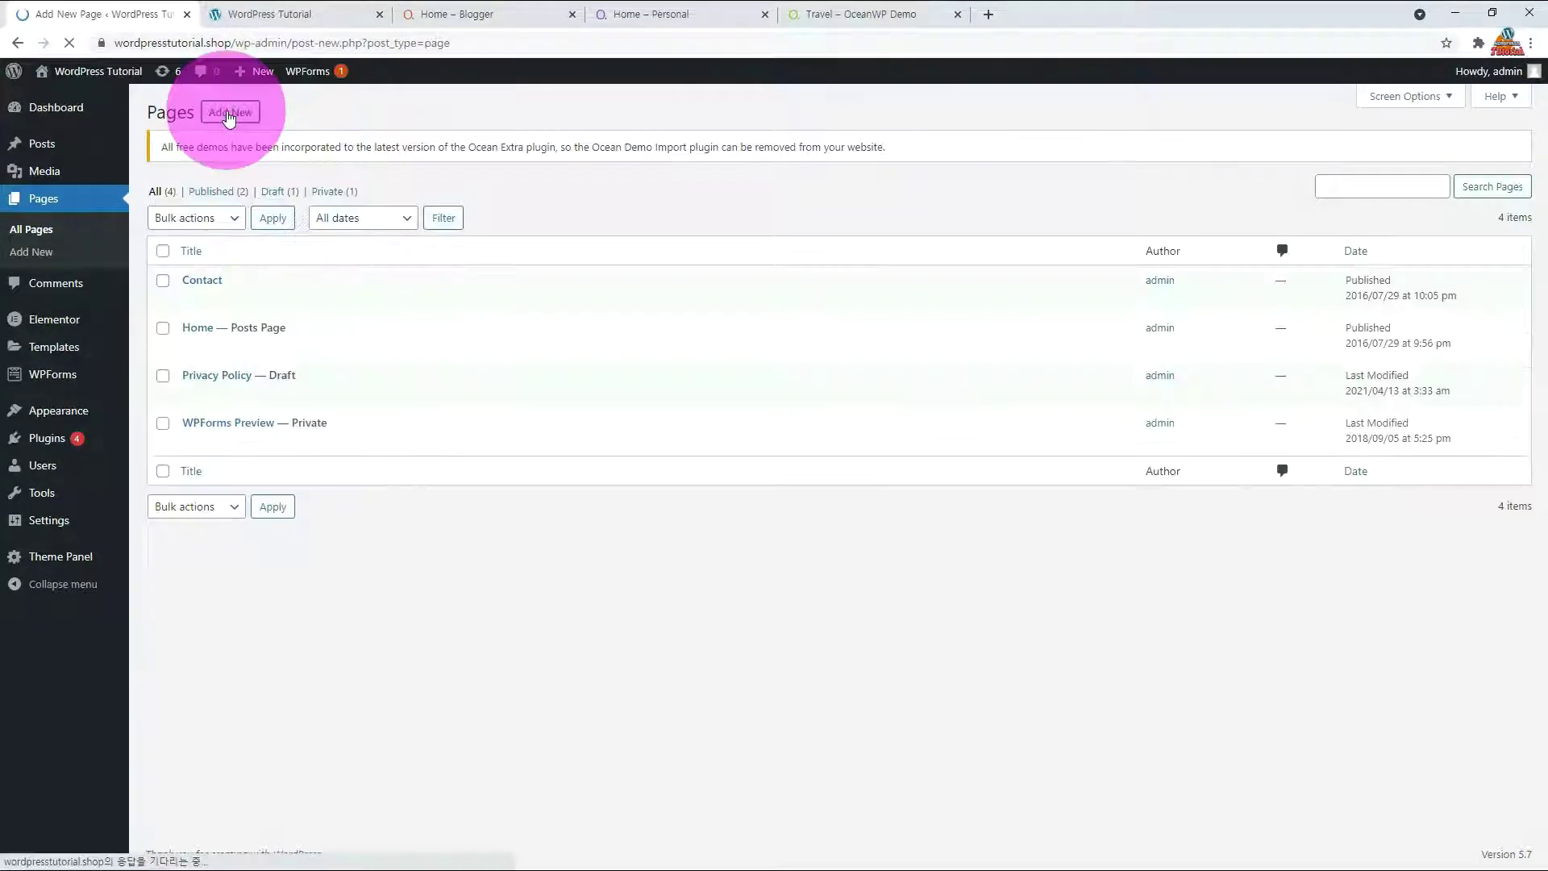
pyautogui.click(228, 113)
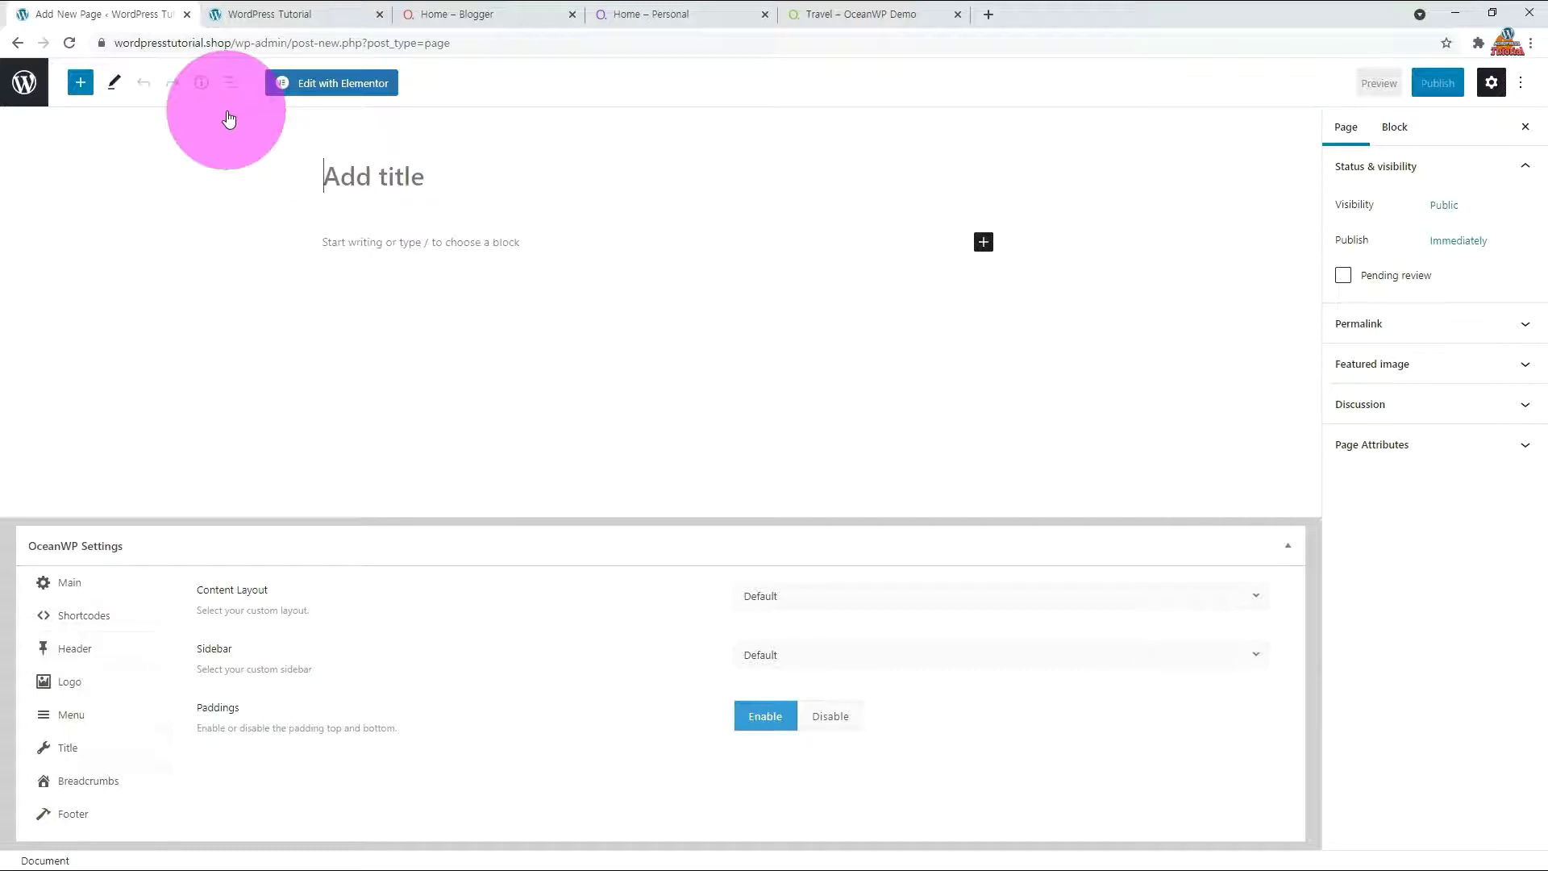
# - Title the new page 'ALL POSTS', publish it, and return to the Pages list
pyautogui.write('ALL P')
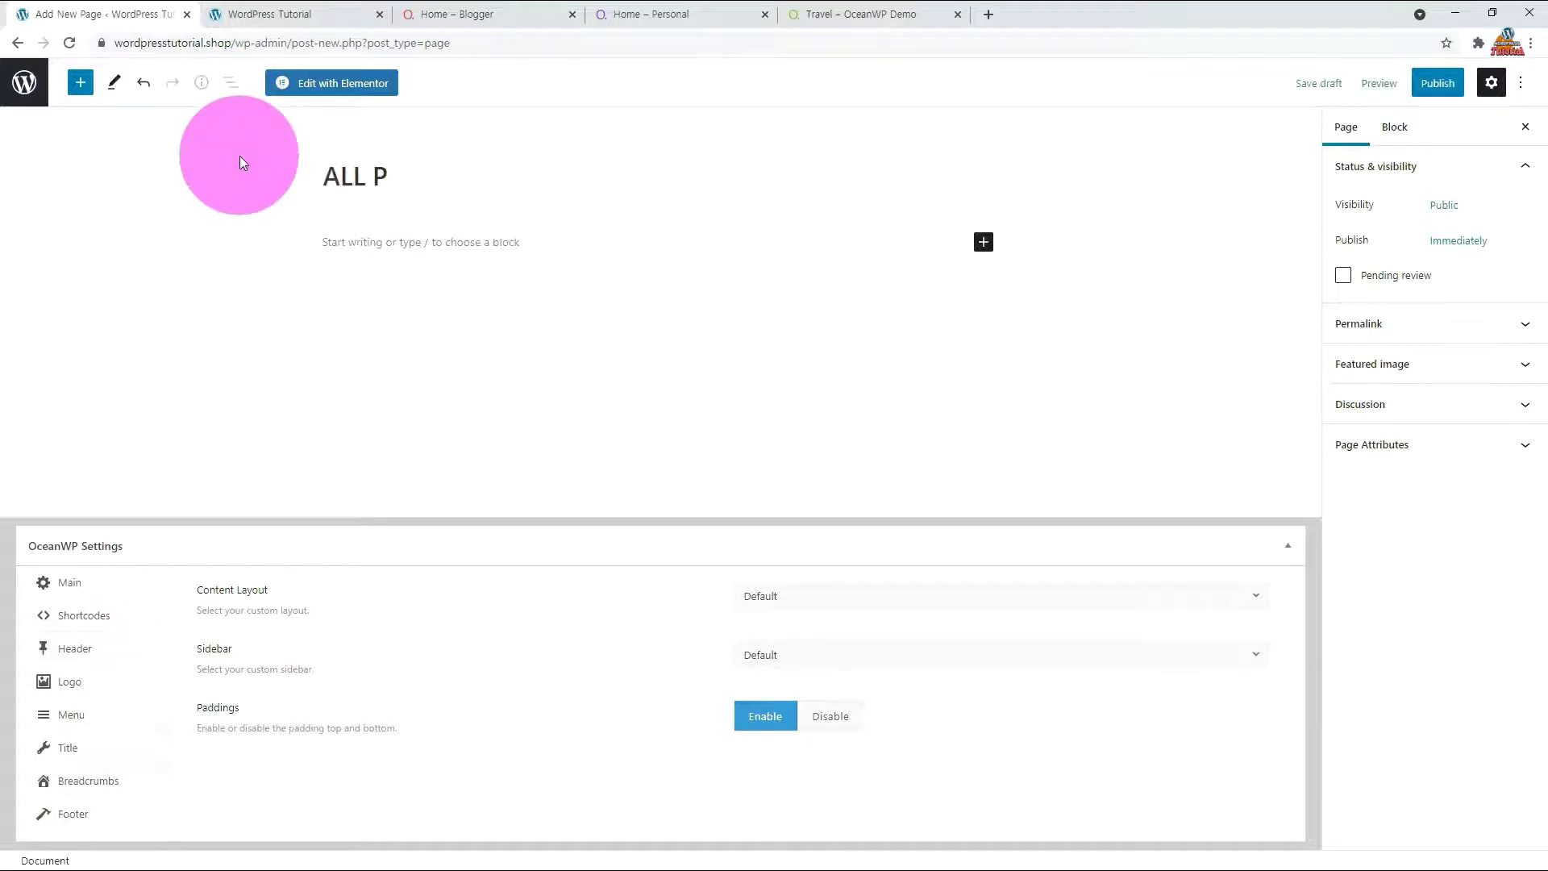
pyautogui.write('OSTS')
pyautogui.click(1438, 83)
pyautogui.click(1380, 88)
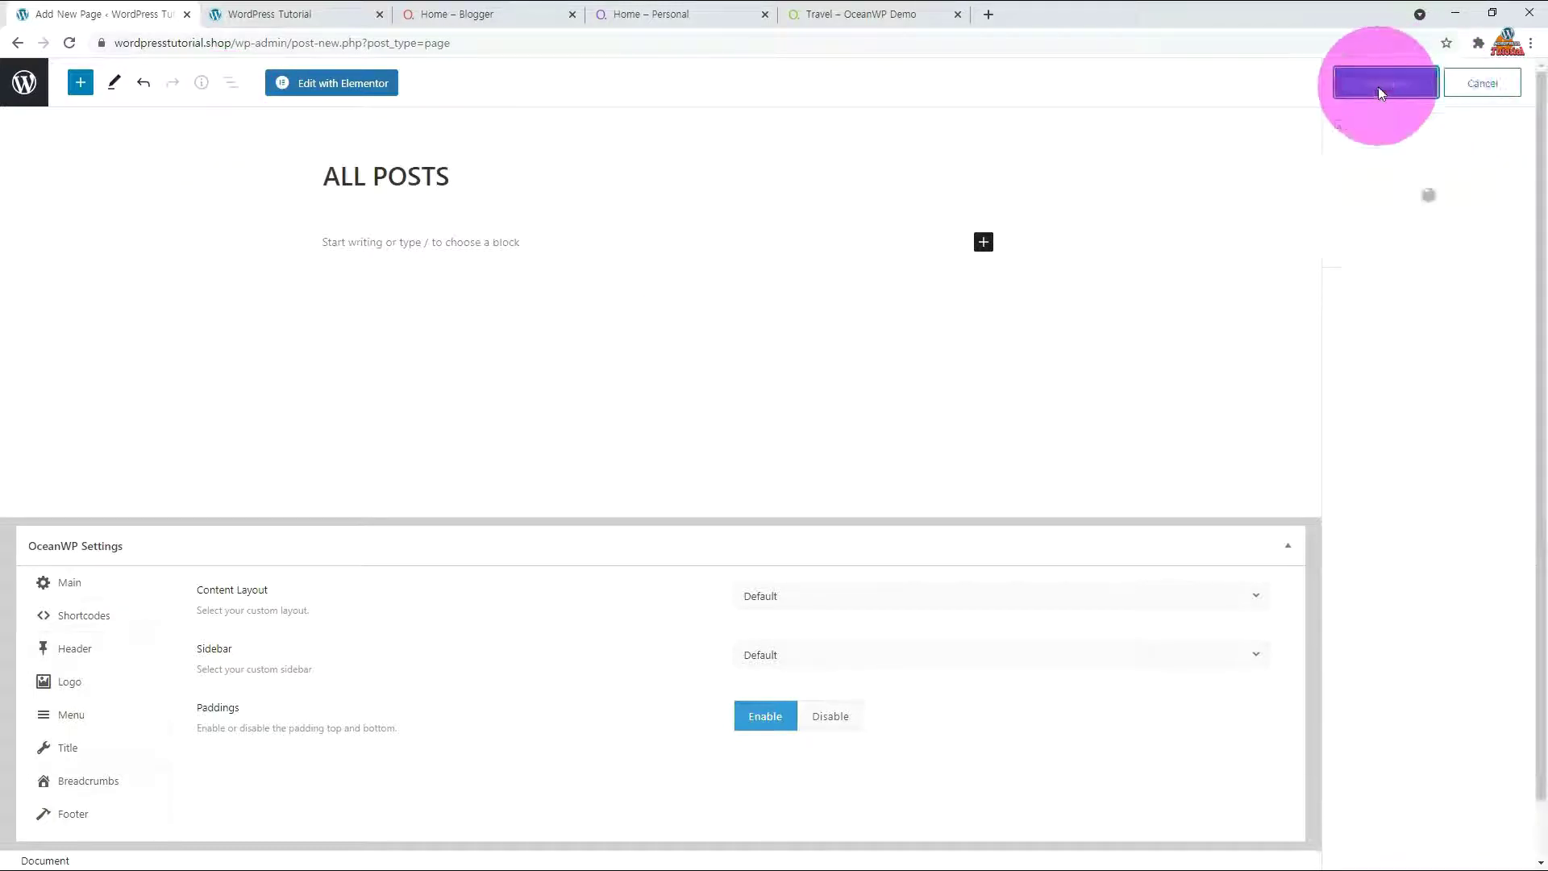
pyautogui.click(23, 84)
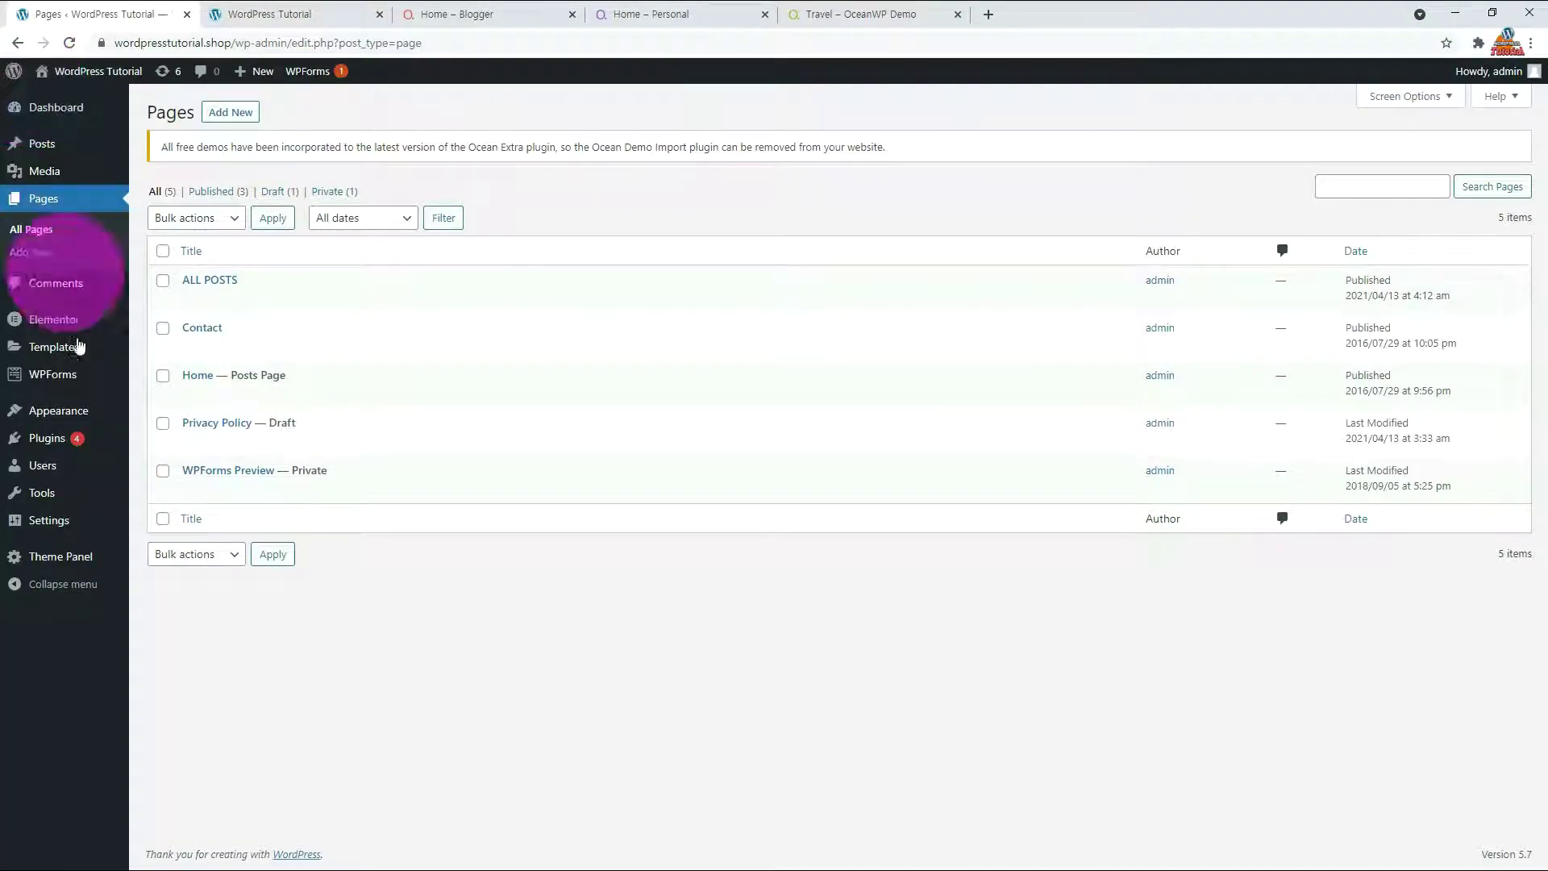
# - In Reading settings, set Homepage to Home and Posts page to ALL POSTS, and save
pyautogui.moveTo(77, 564)
pyautogui.moveTo(56, 525)
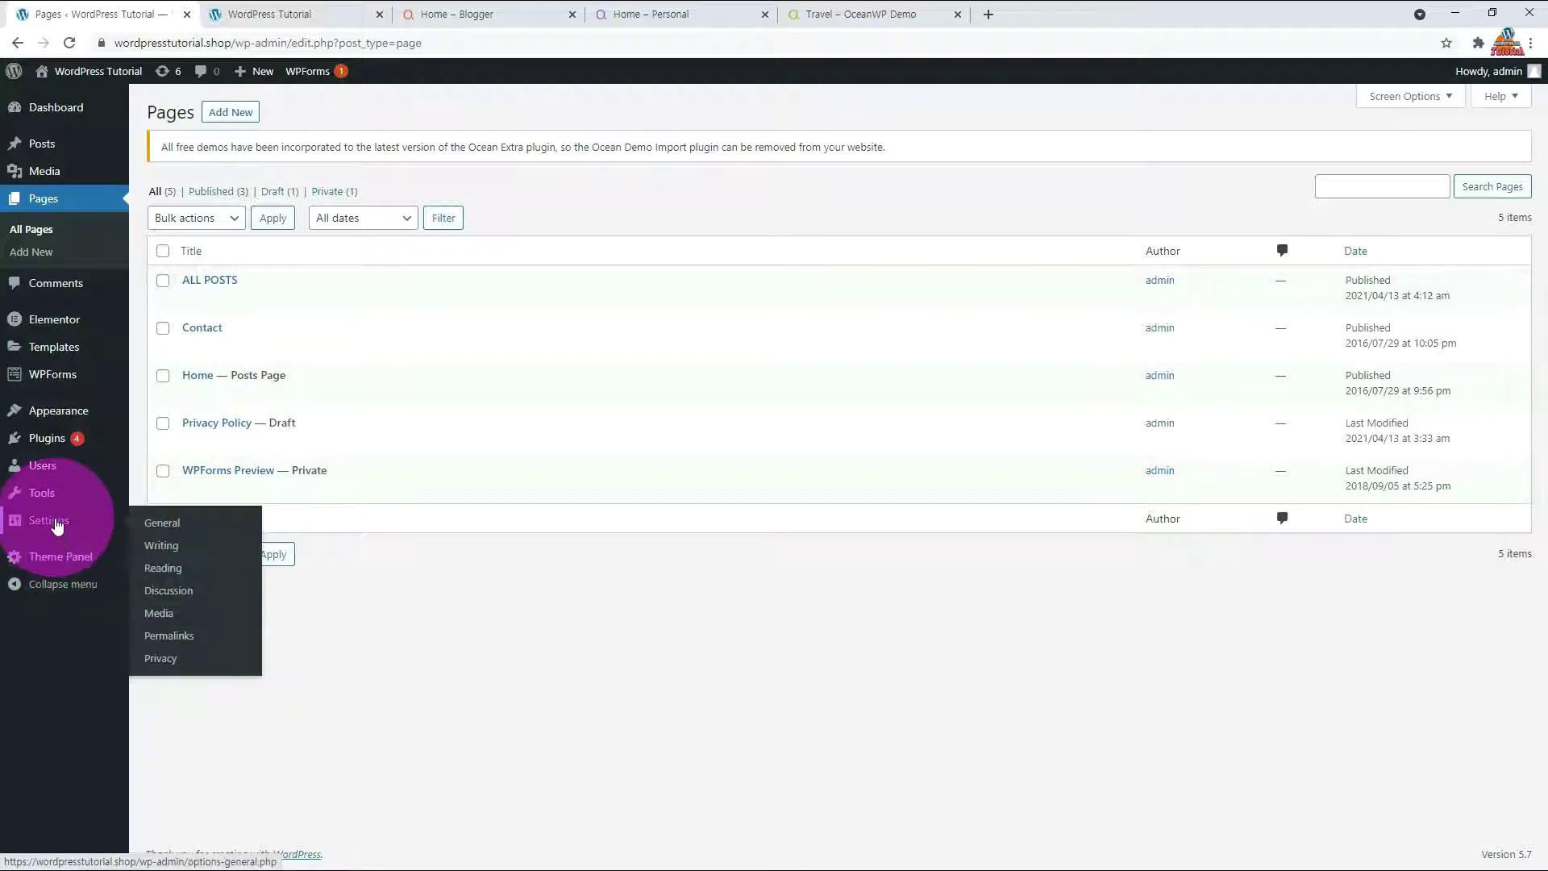
pyautogui.click(161, 574)
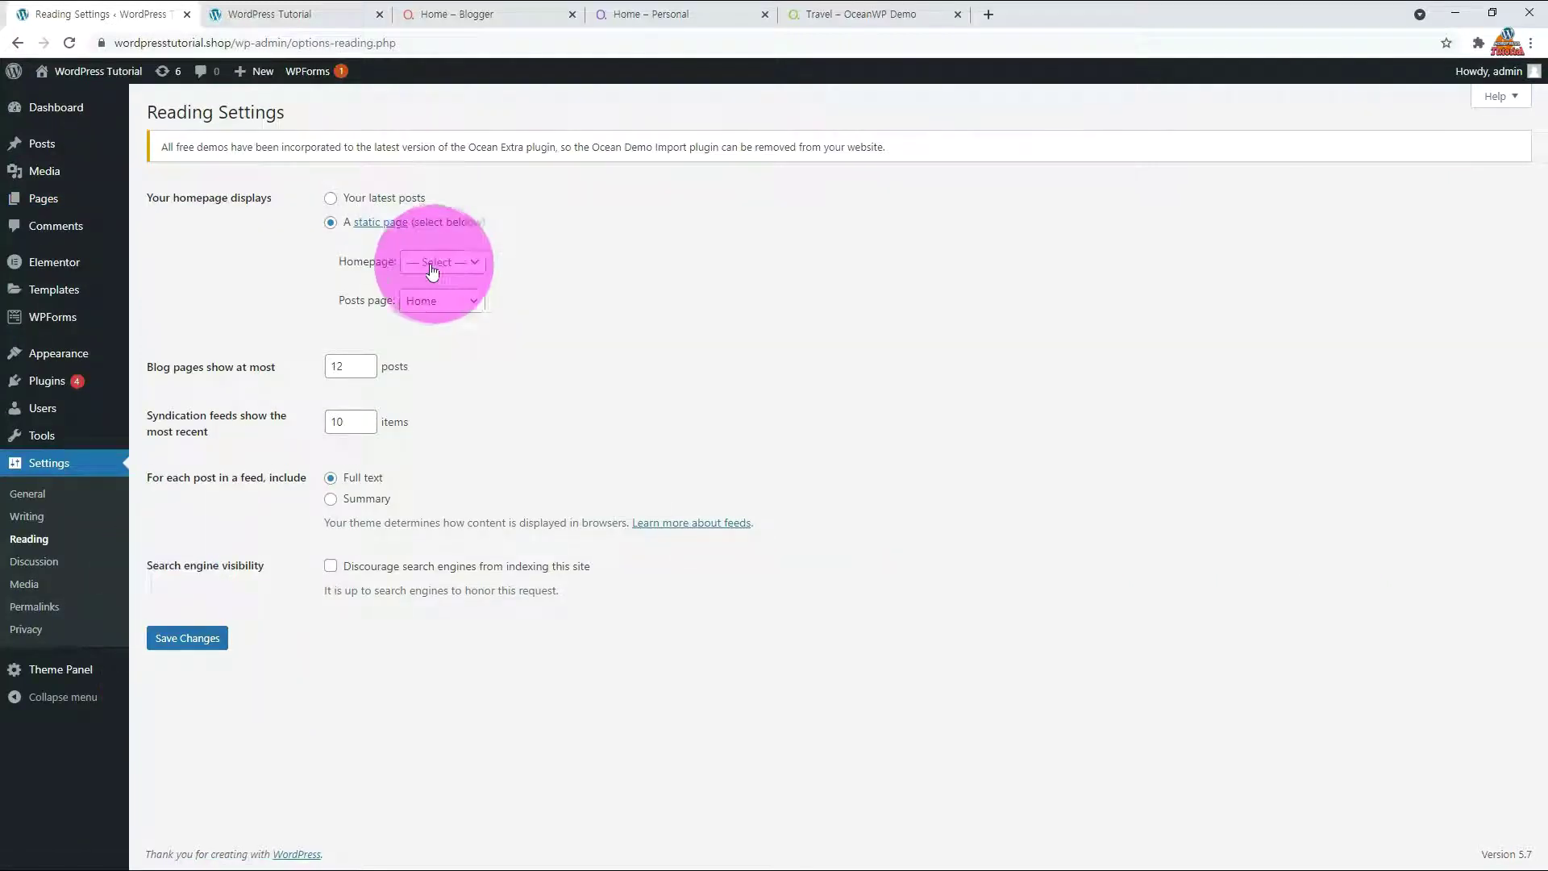
pyautogui.click(431, 266)
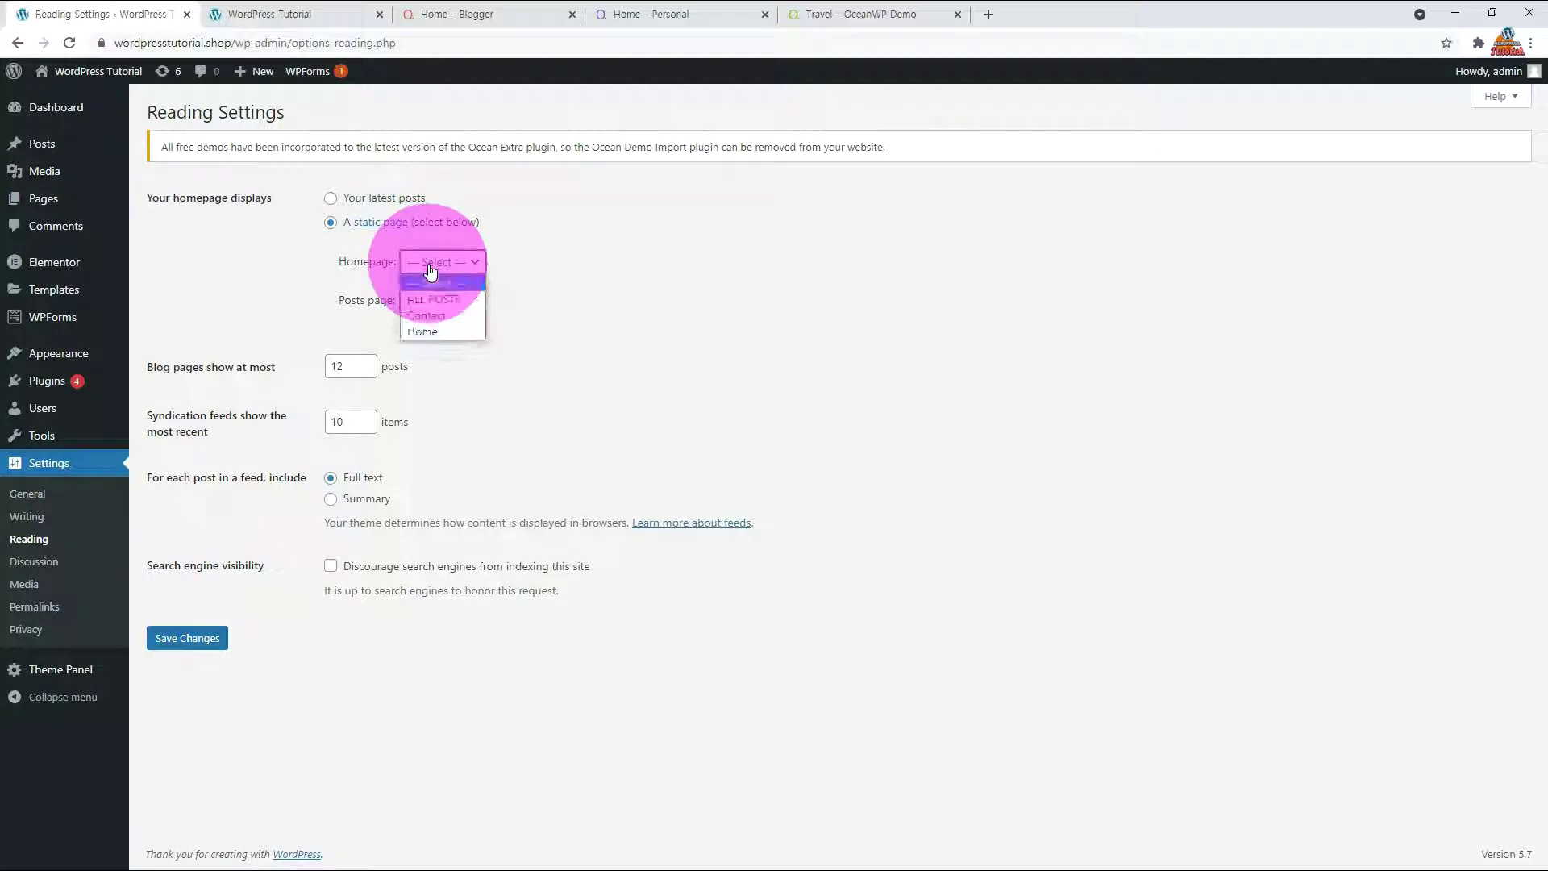
pyautogui.click(420, 332)
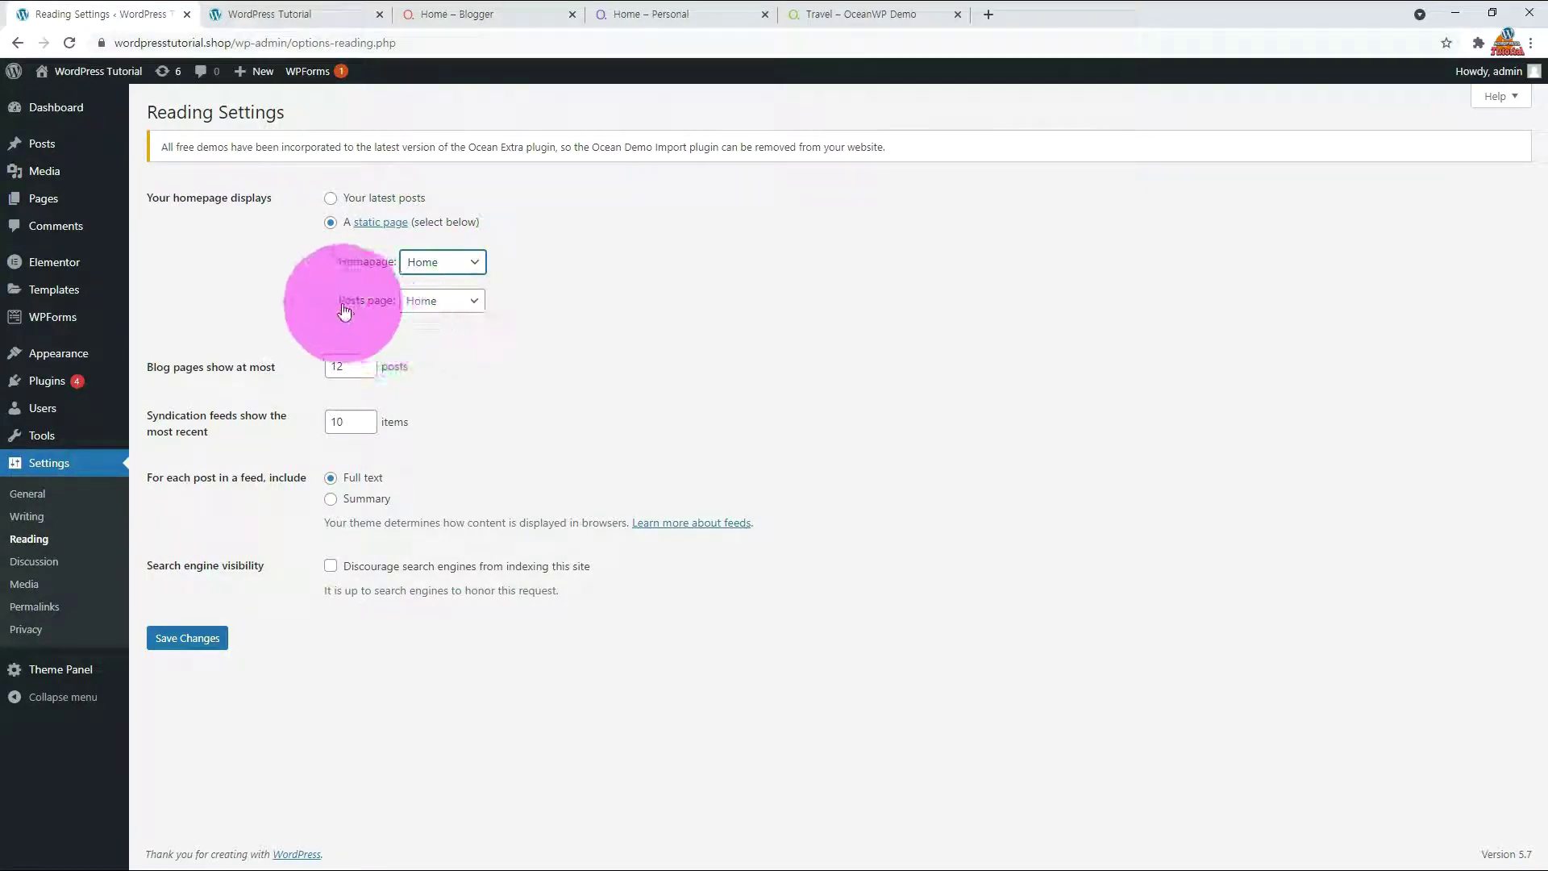
pyautogui.click(453, 313)
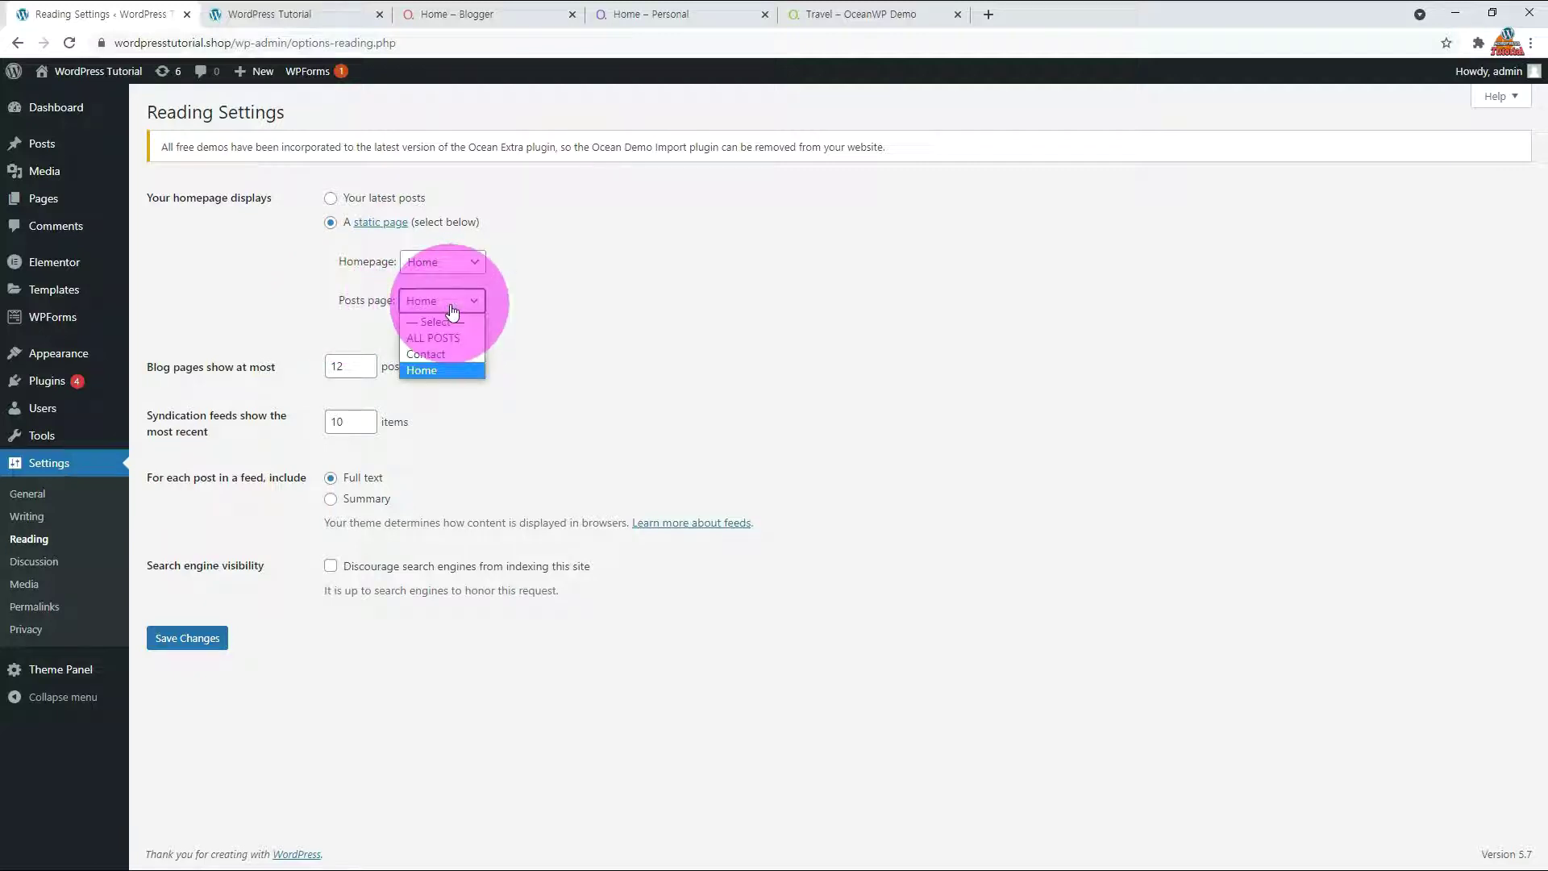
pyautogui.click(435, 337)
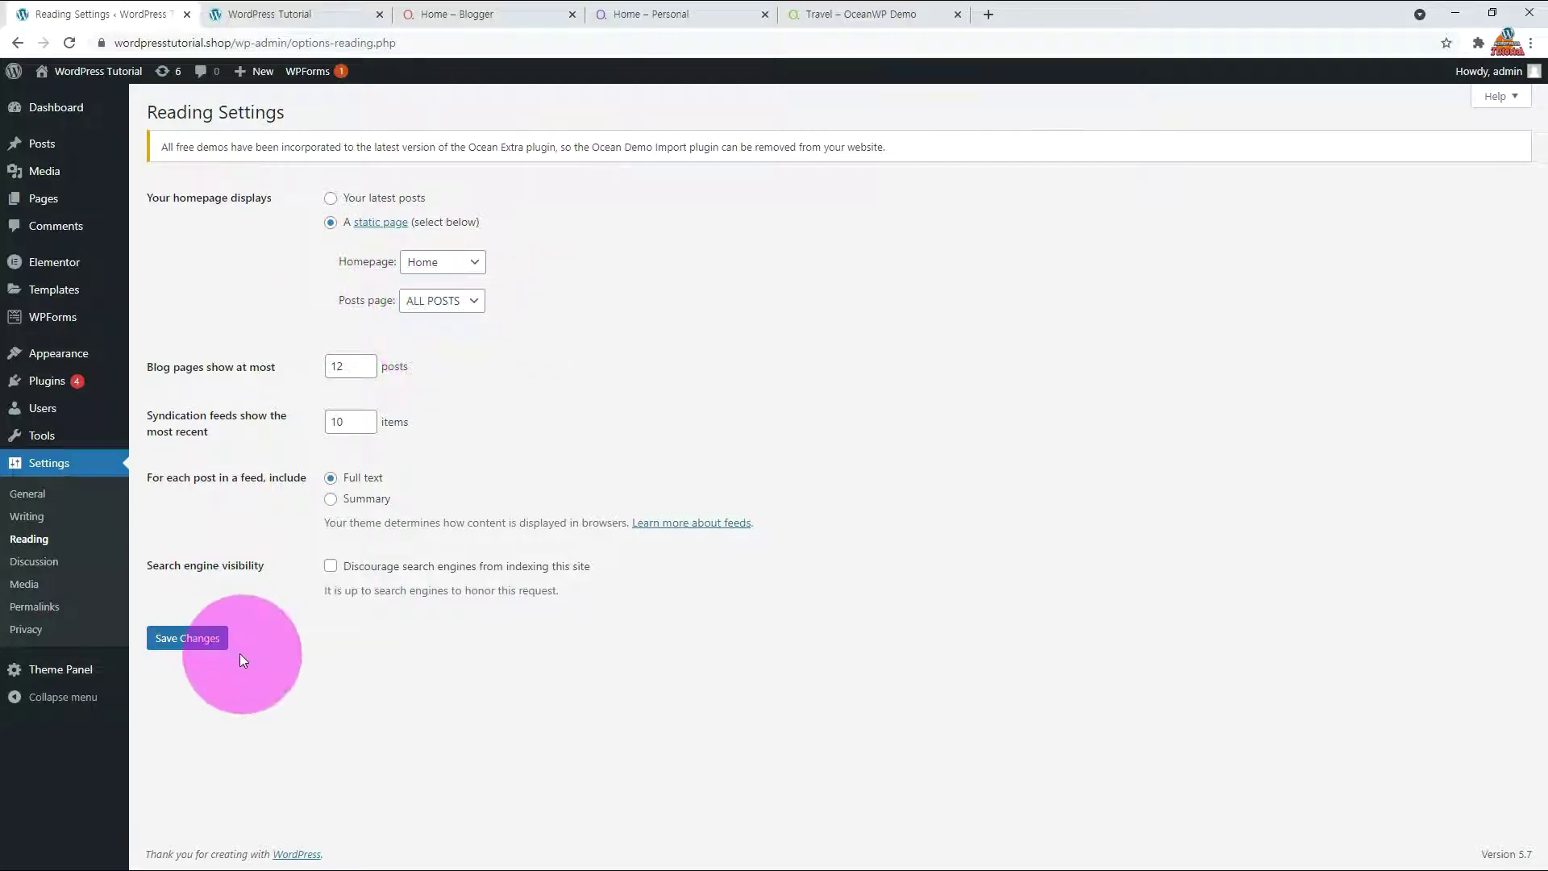
pyautogui.click(197, 637)
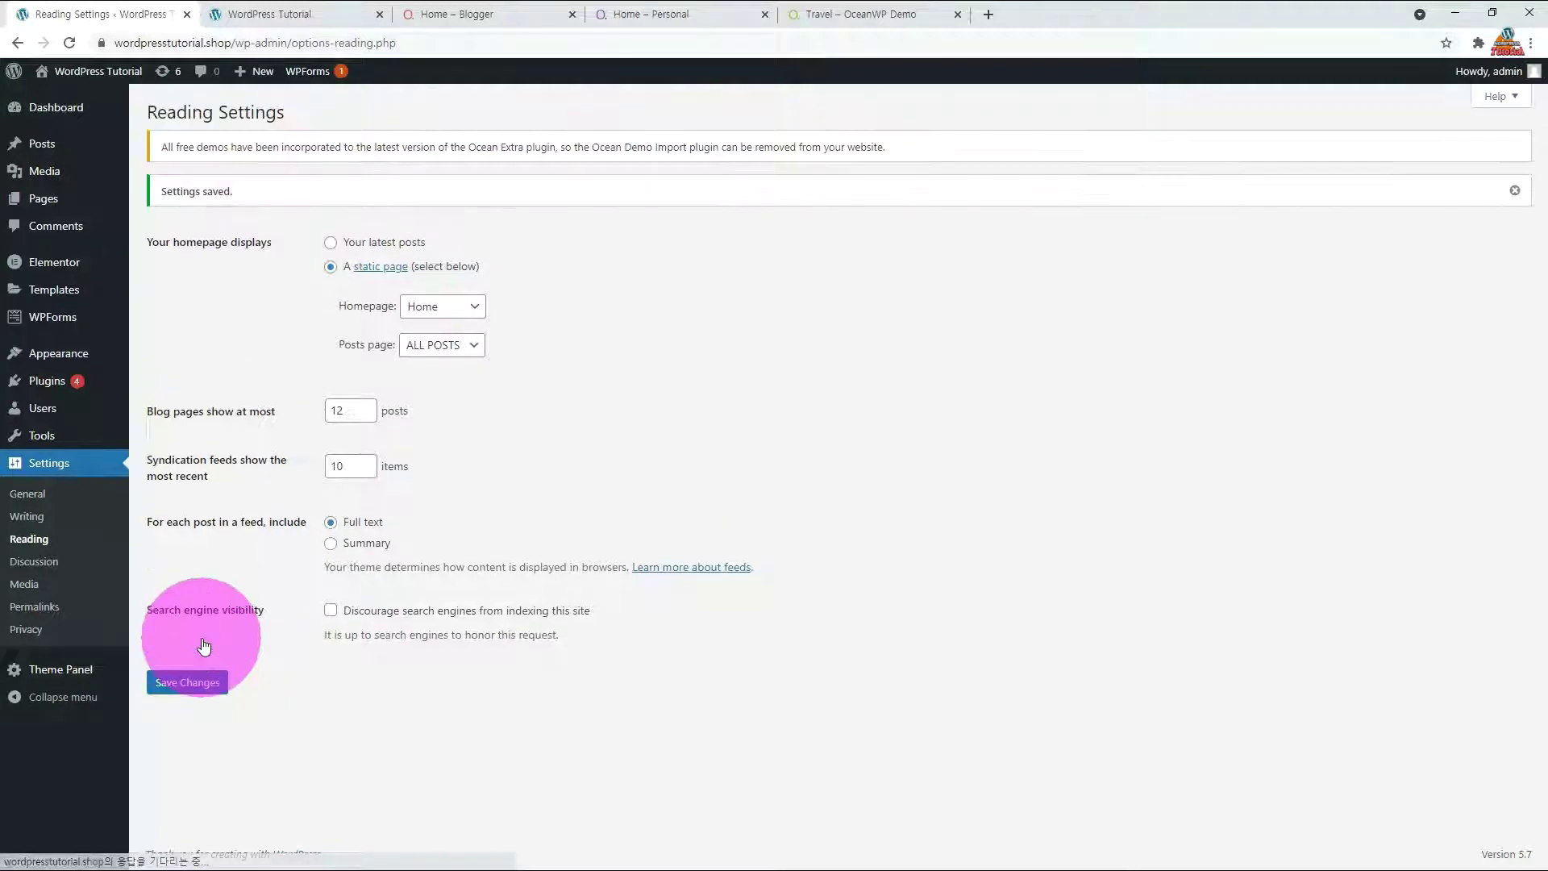
# - Preview the live site's front page in a new tab, then return to Reading settings
pyautogui.click(379, 15)
pyautogui.moveTo(72, 72)
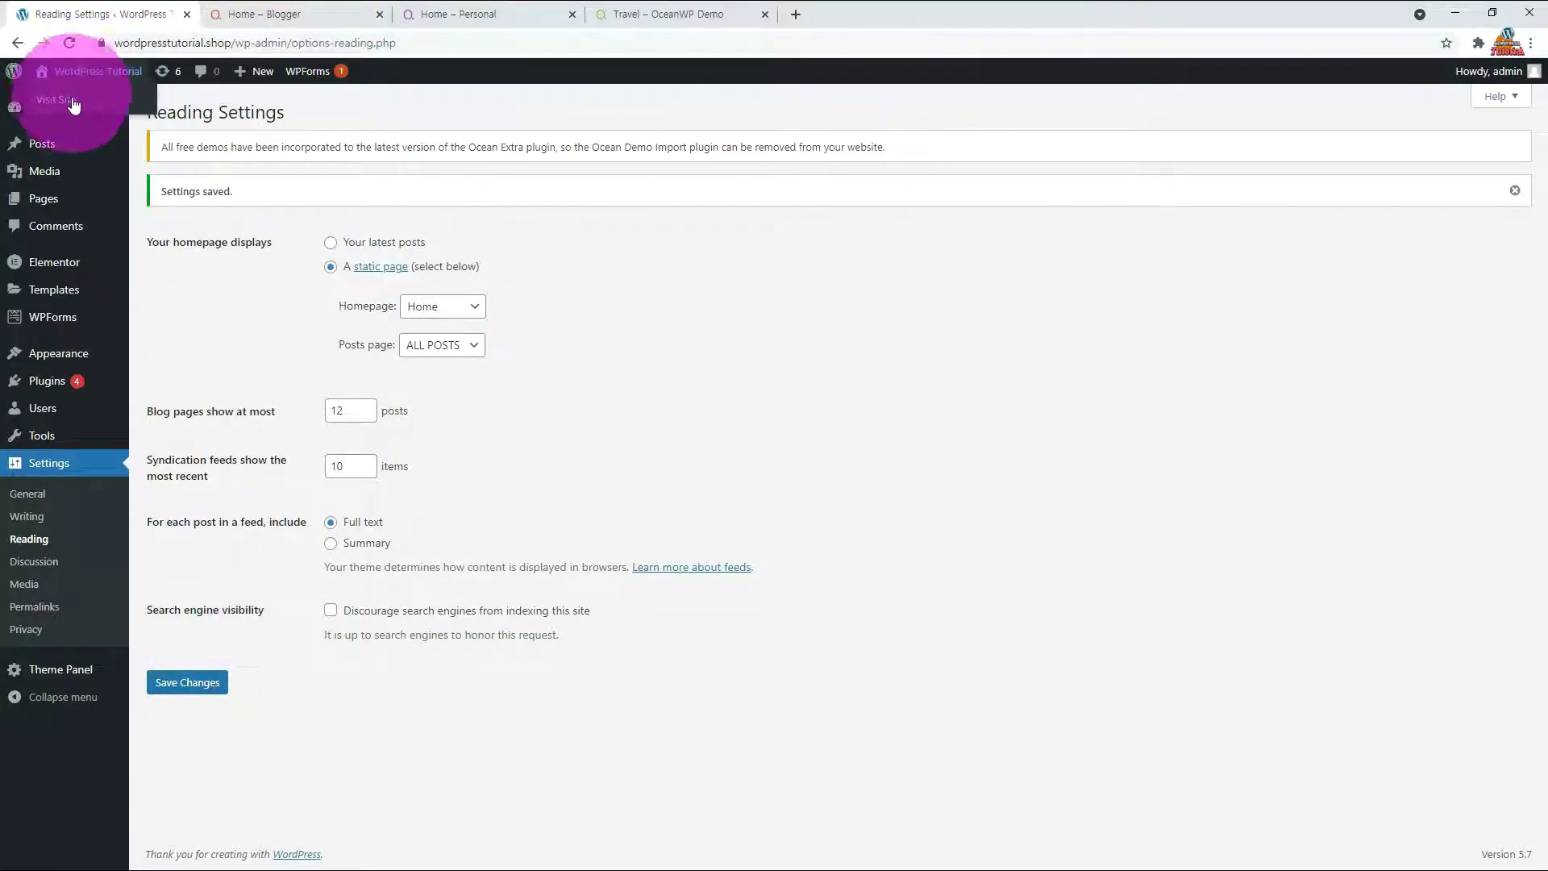
pyautogui.middleClick(74, 100)
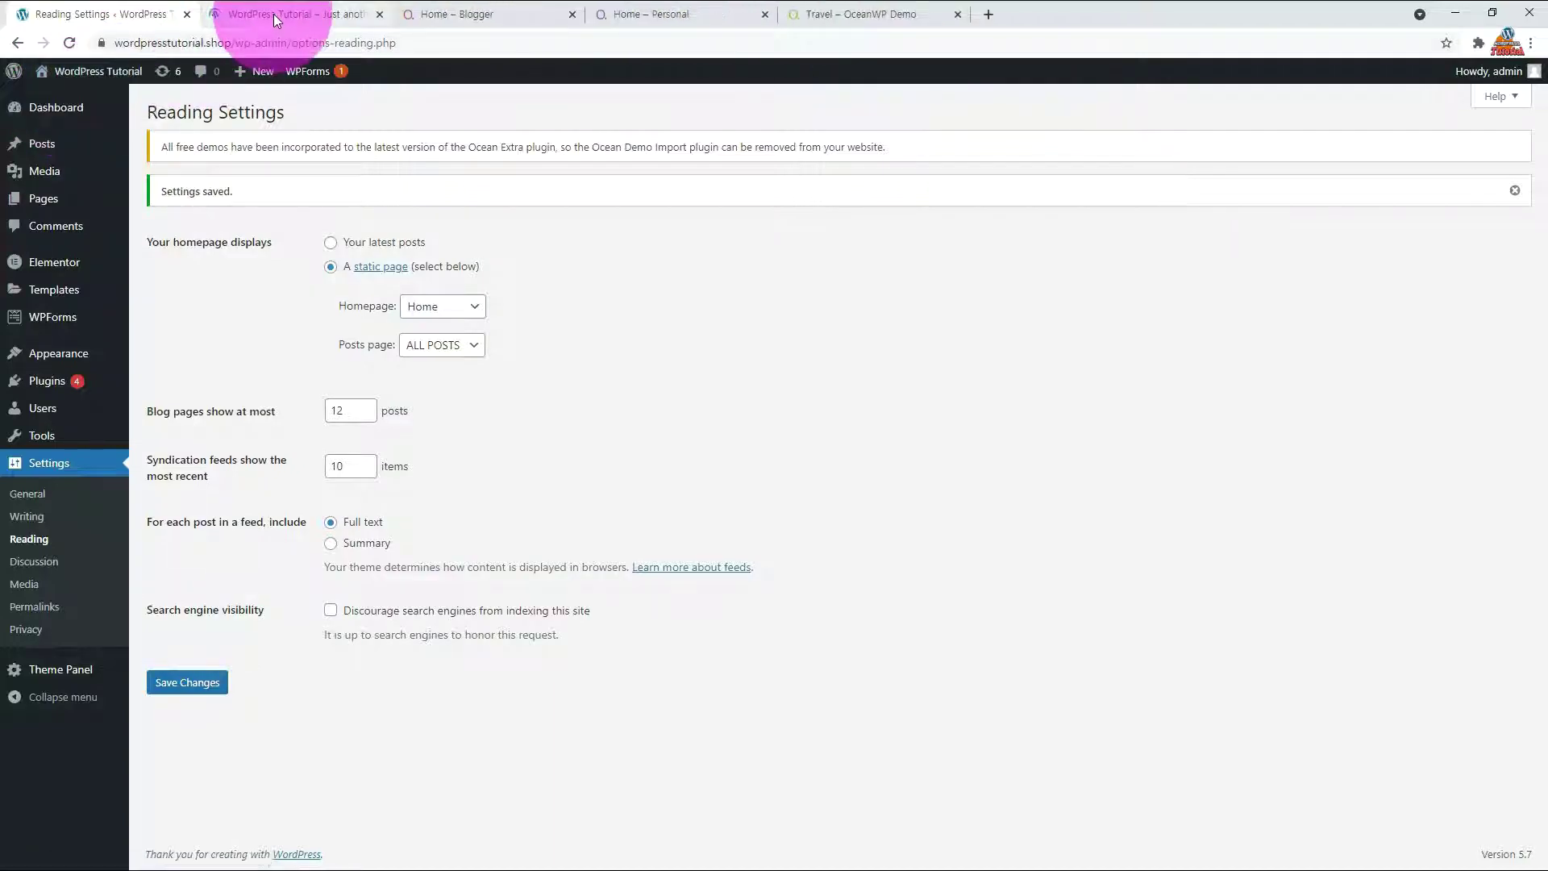
pyautogui.click(273, 14)
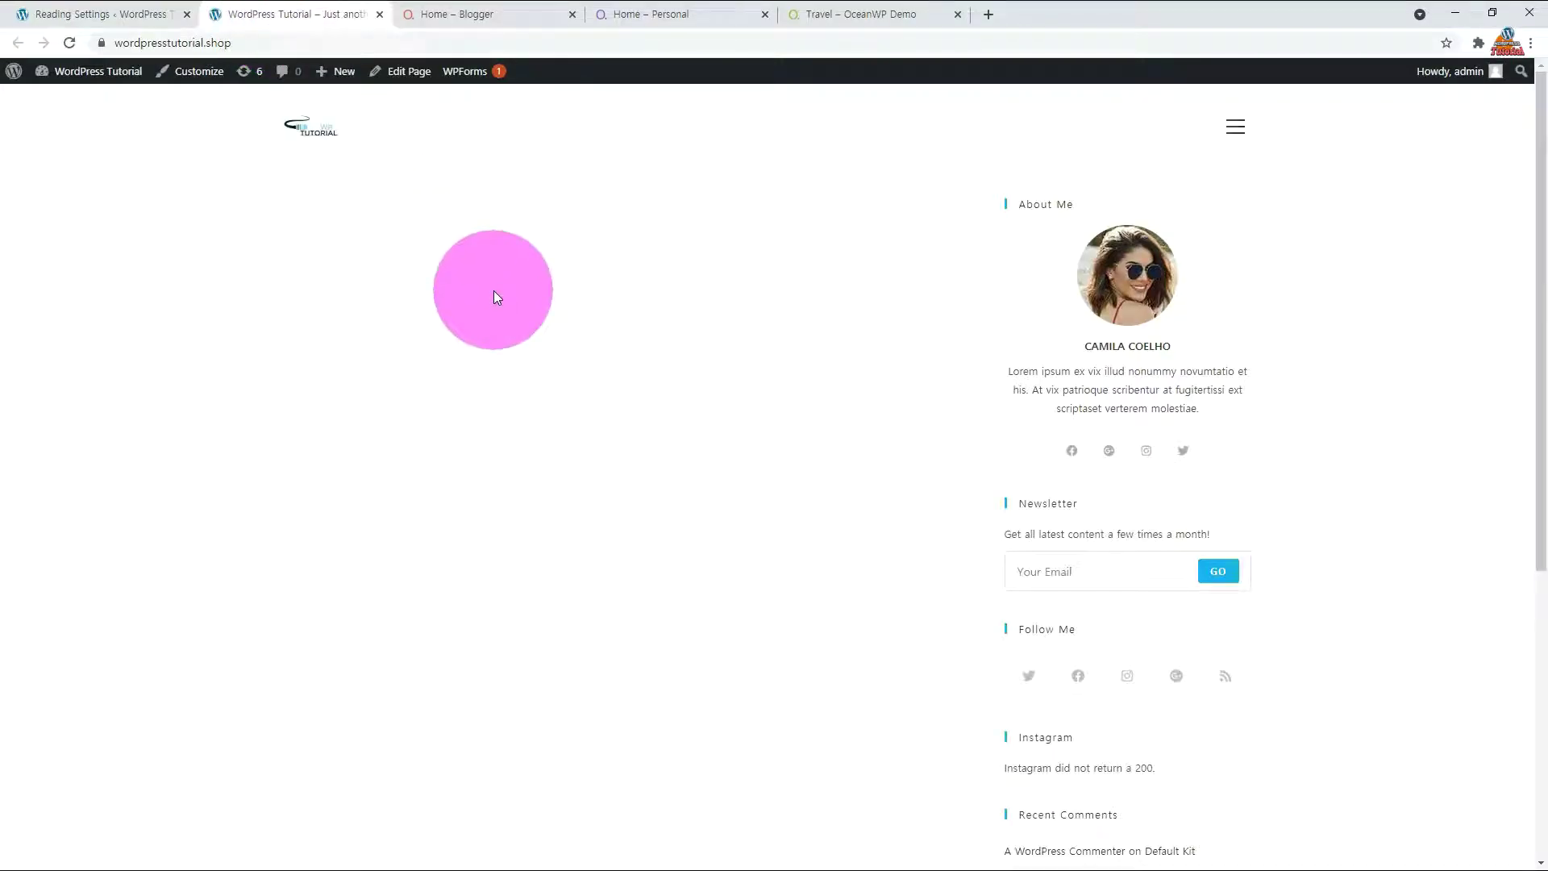
pyautogui.click(105, 14)
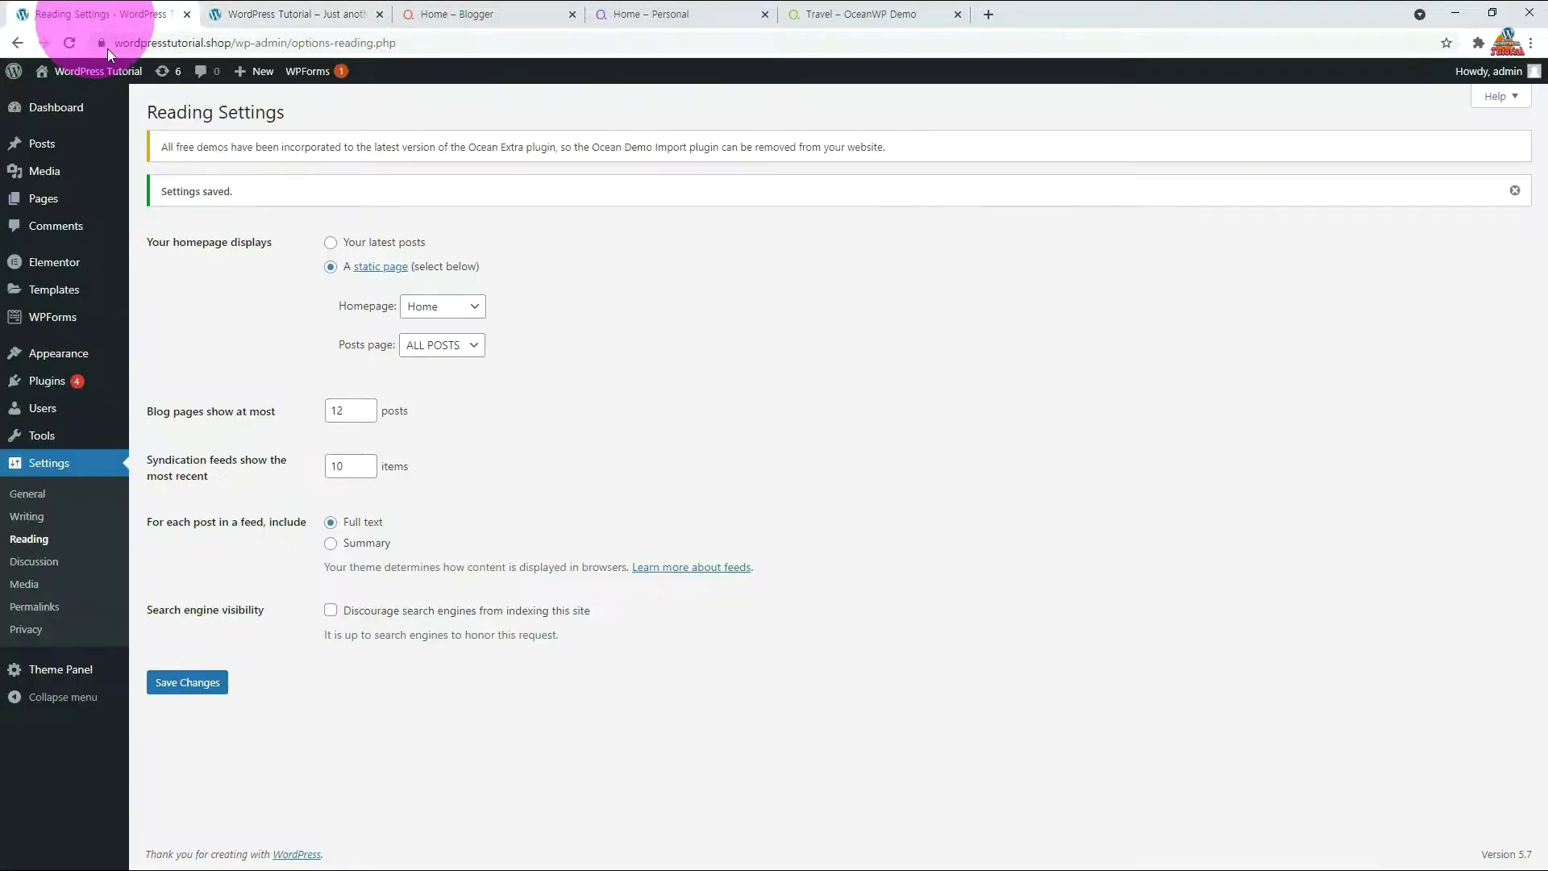
pyautogui.moveTo(88, 370)
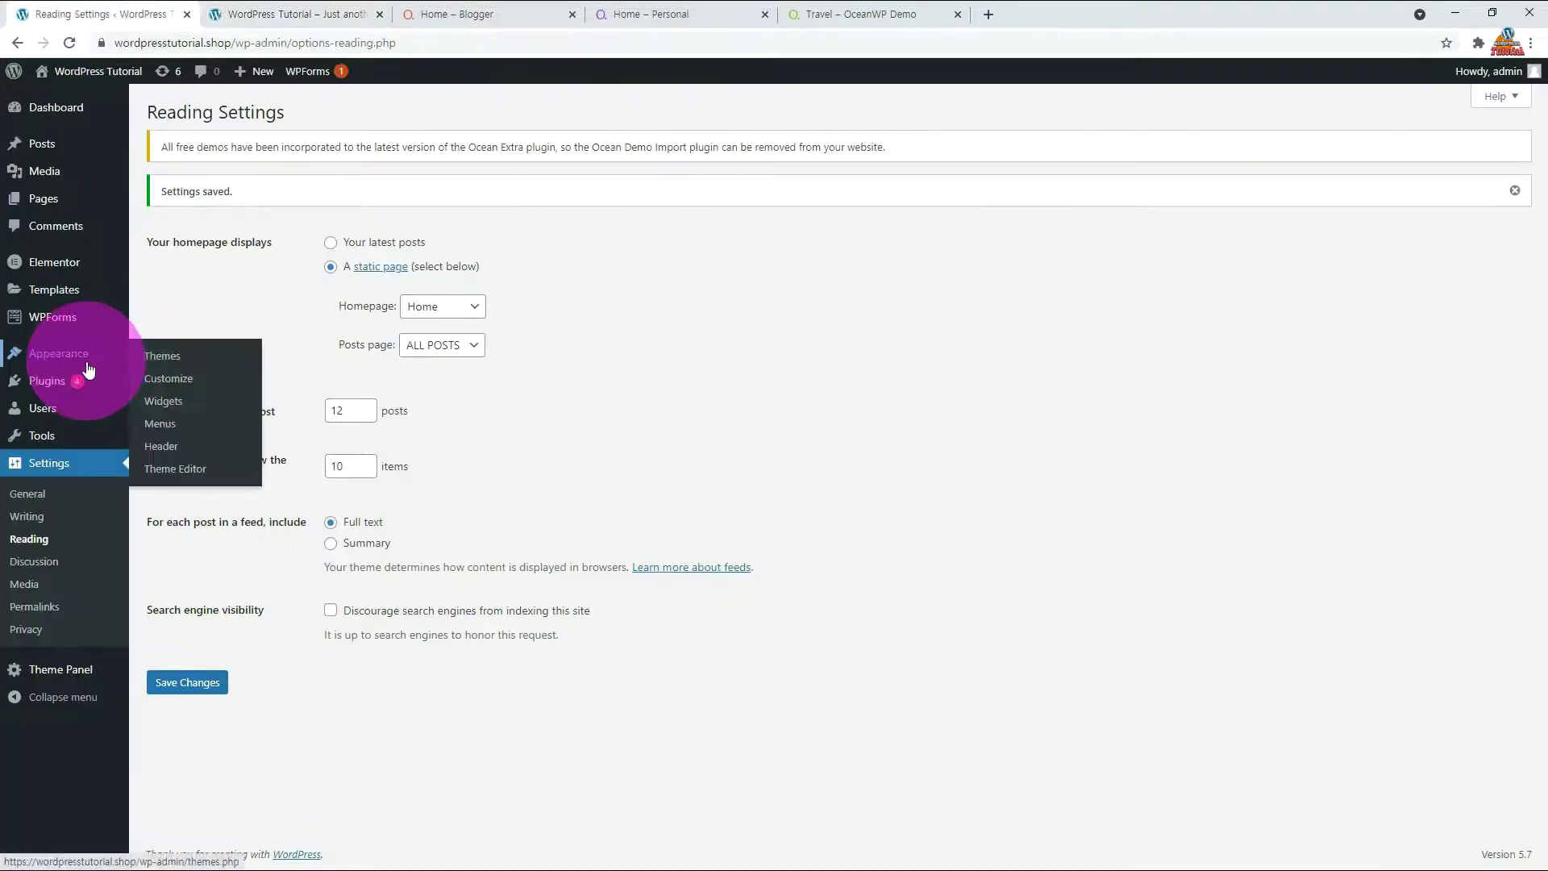
# - Add the ALL POSTS page to the Main Menu, nested beneath the Home item
pyautogui.click(171, 427)
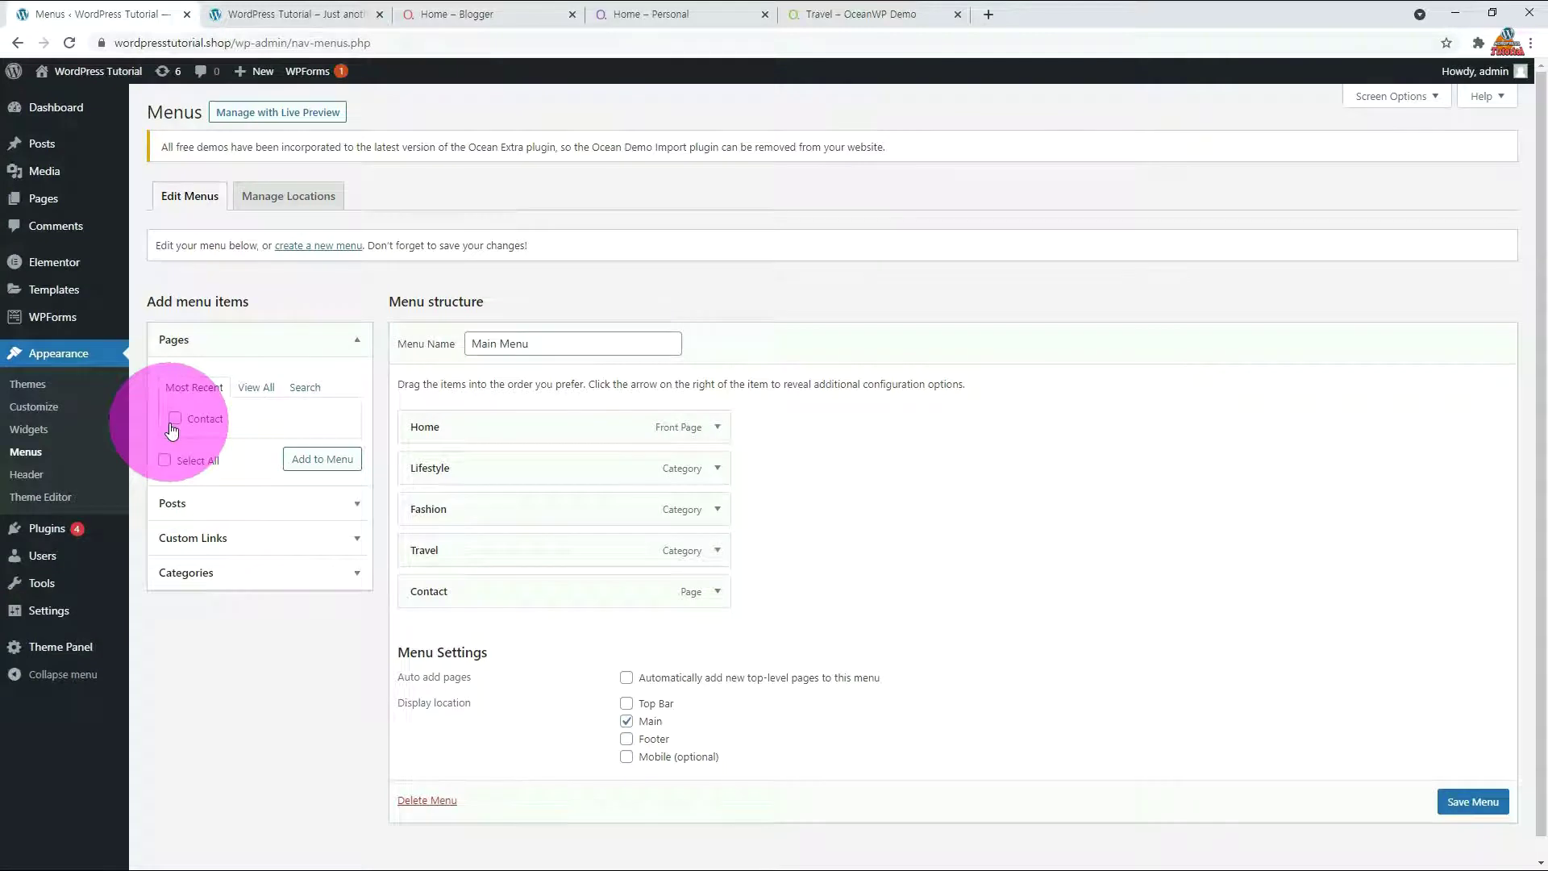
pyautogui.click(252, 389)
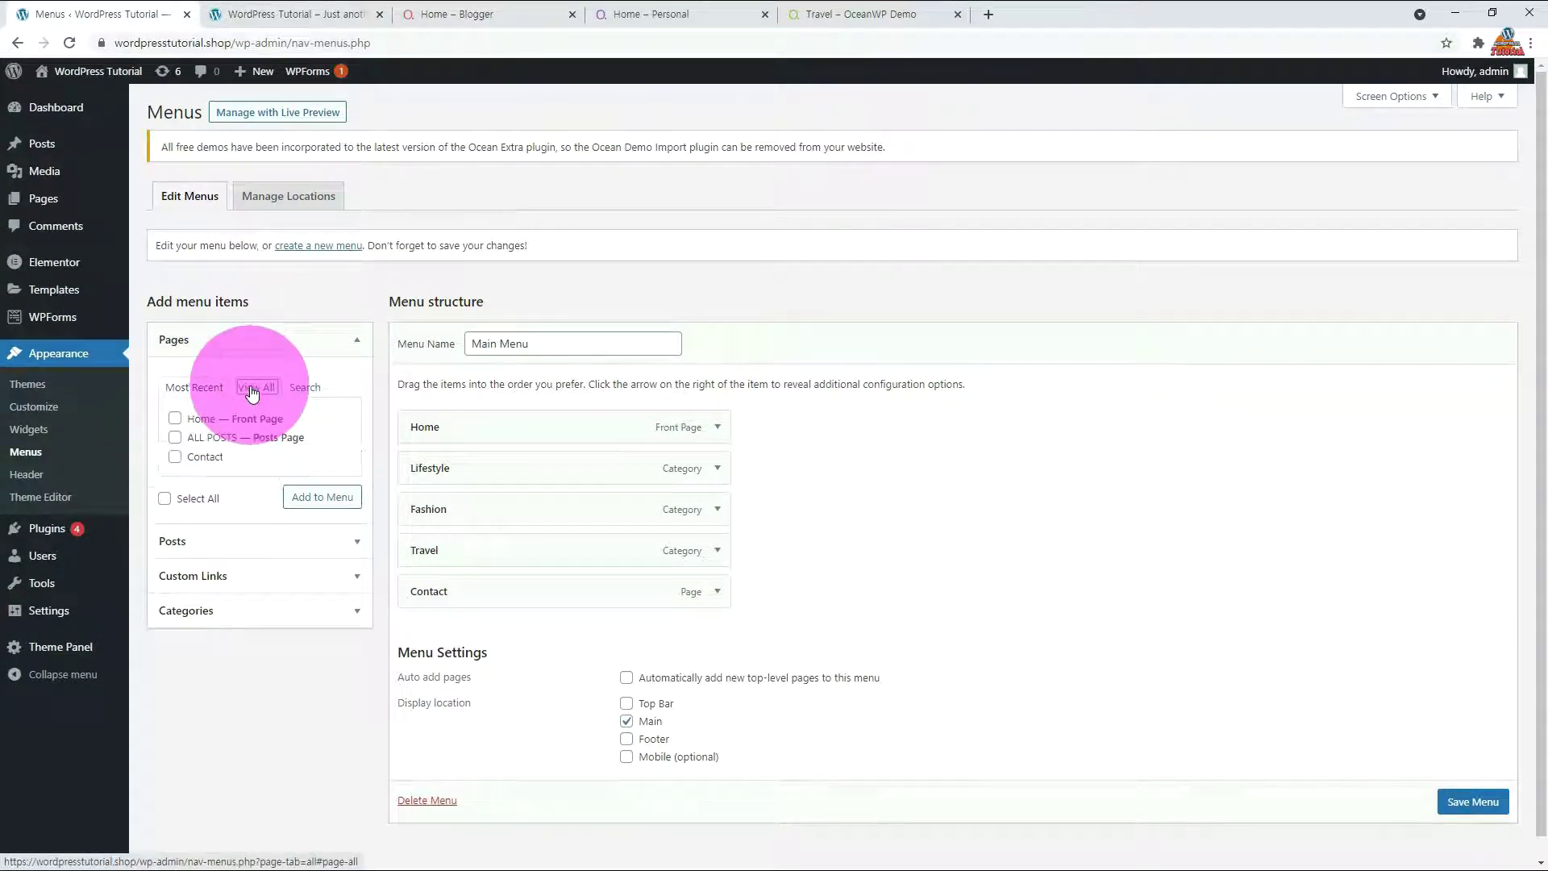
pyautogui.click(174, 437)
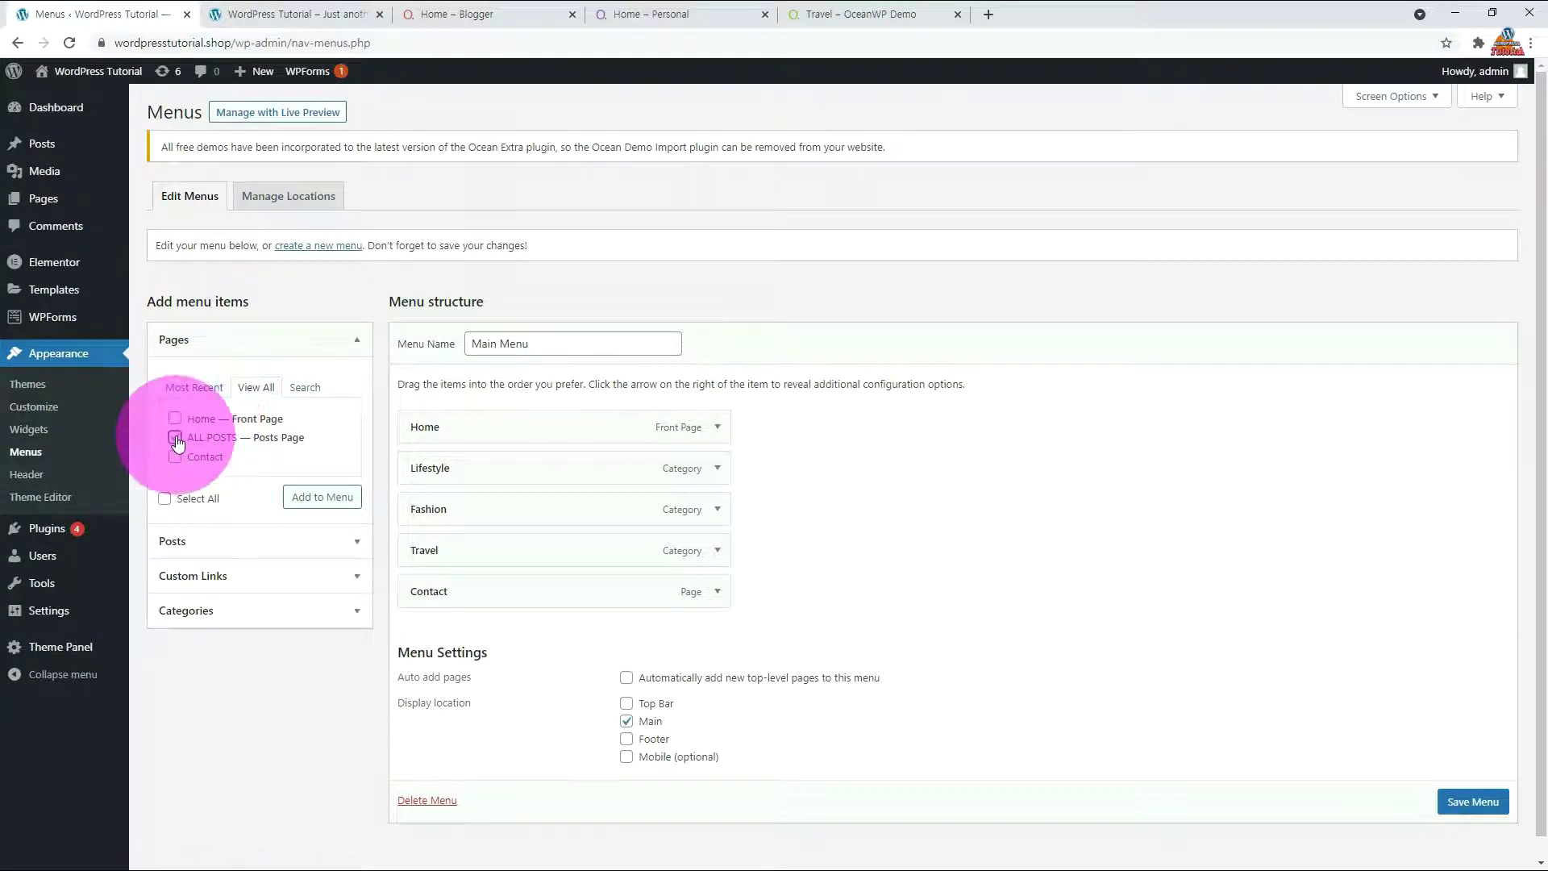
pyautogui.click(336, 500)
pyautogui.moveTo(436, 632); pyautogui.dragTo(424, 461)
pyautogui.click(1473, 802)
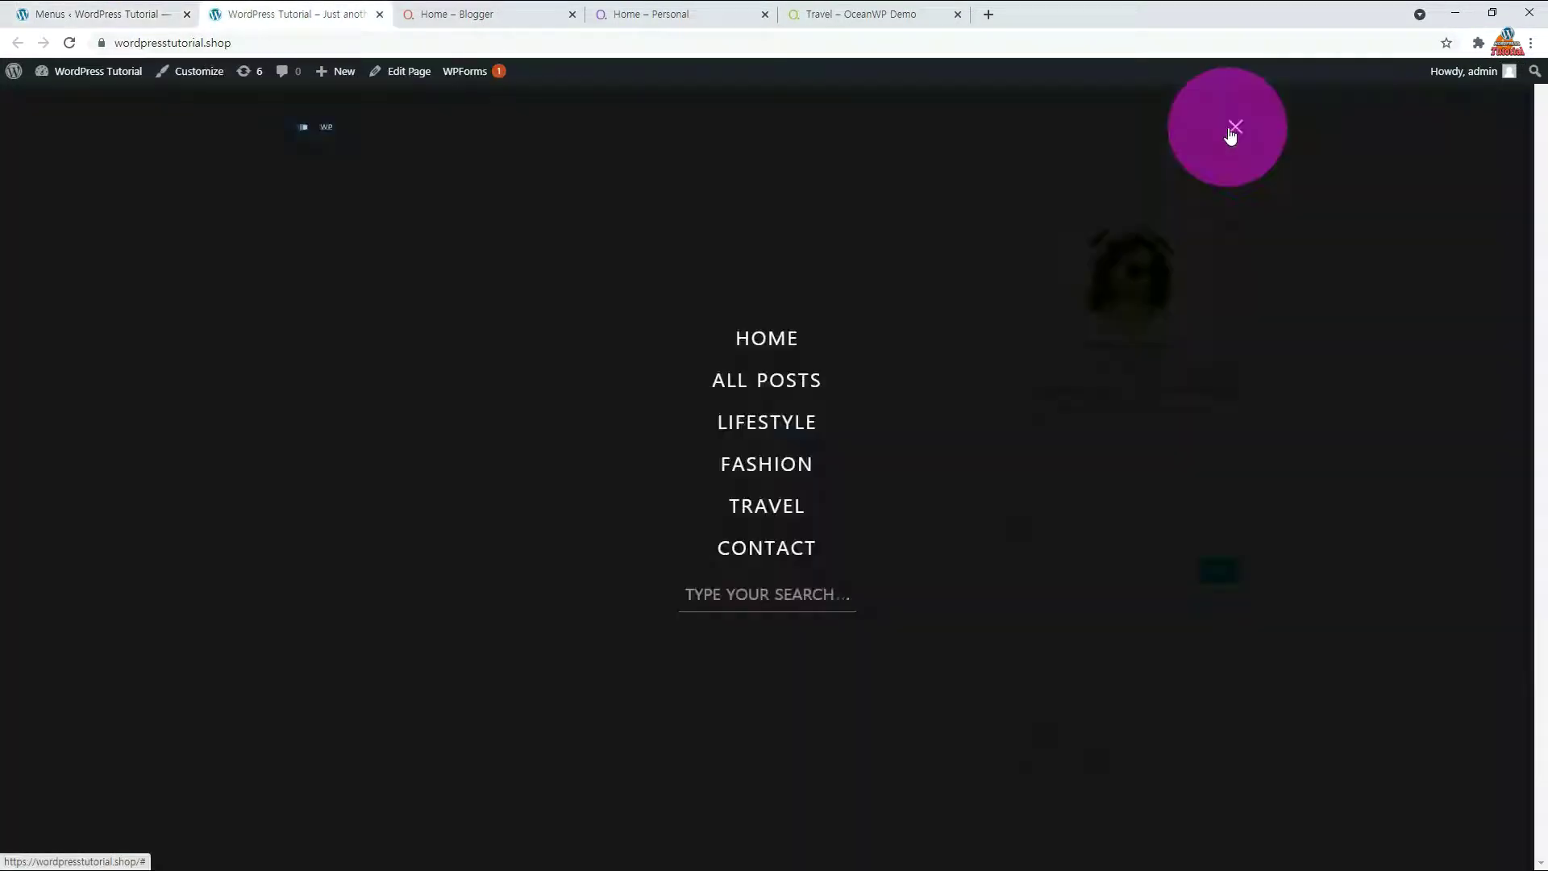
# - Browse the live ALL POSTS page's post list, then open the Home page in the editor
pyautogui.click(776, 393)
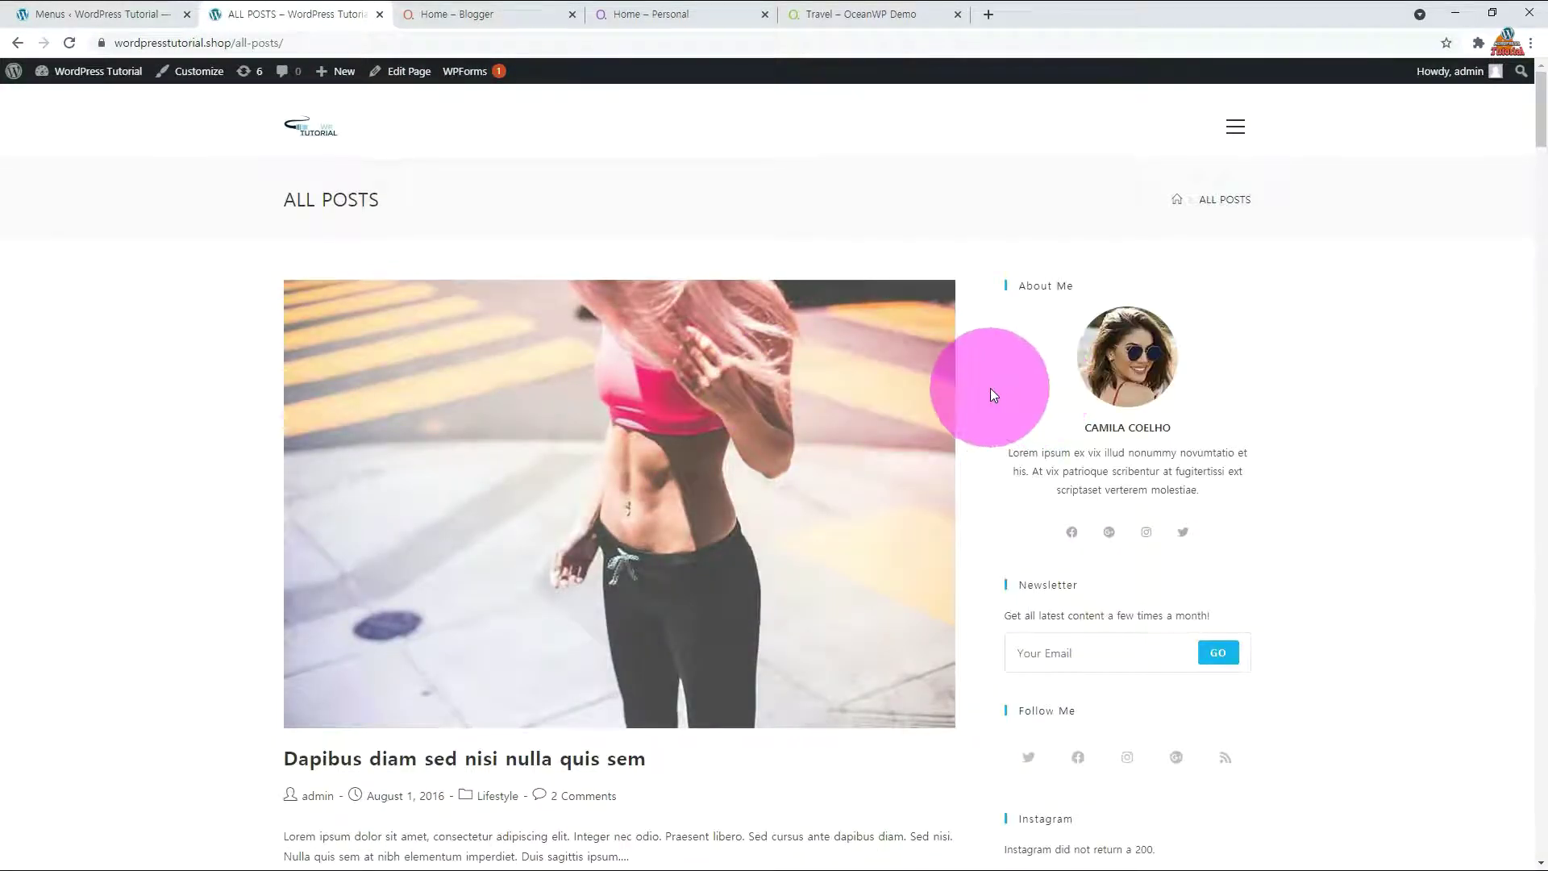
pyautogui.scroll(-20, 990, 389)
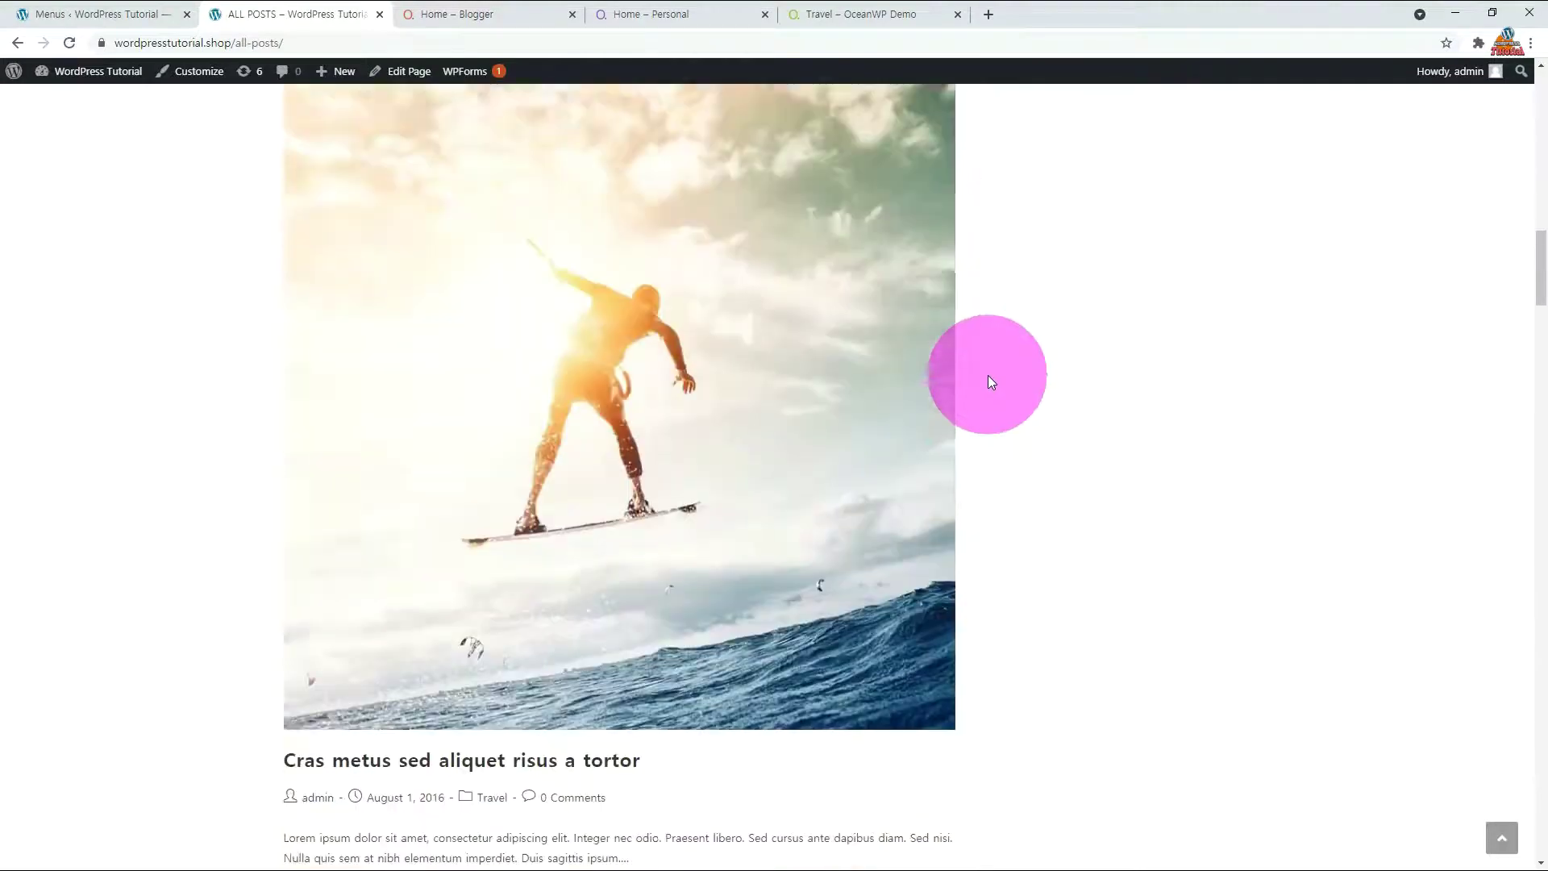
pyautogui.scroll(-20, 988, 375)
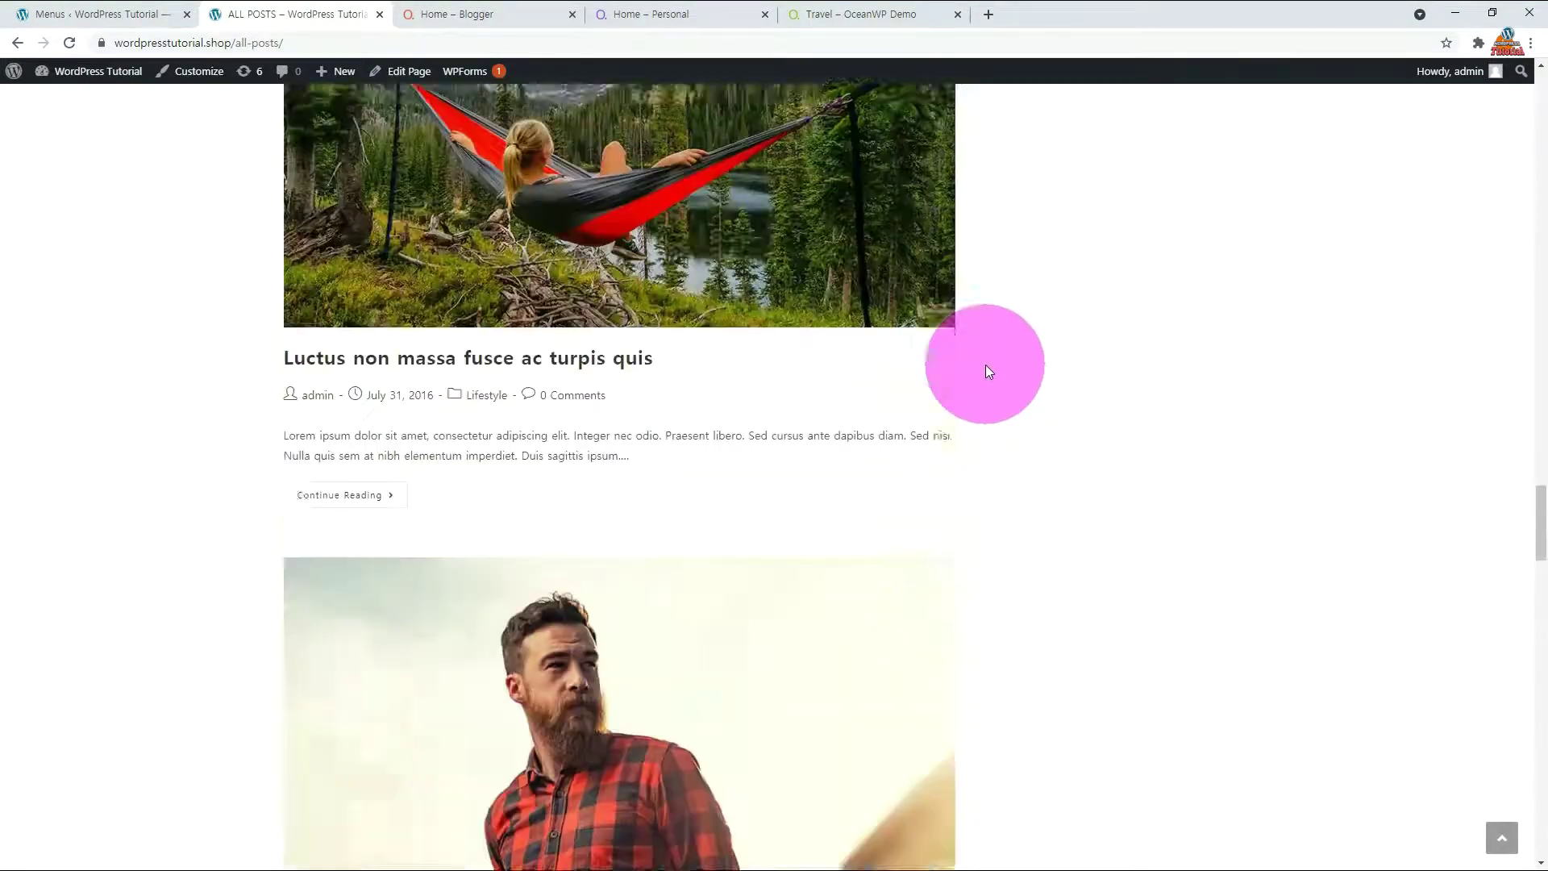
pyautogui.scroll(20, 986, 364)
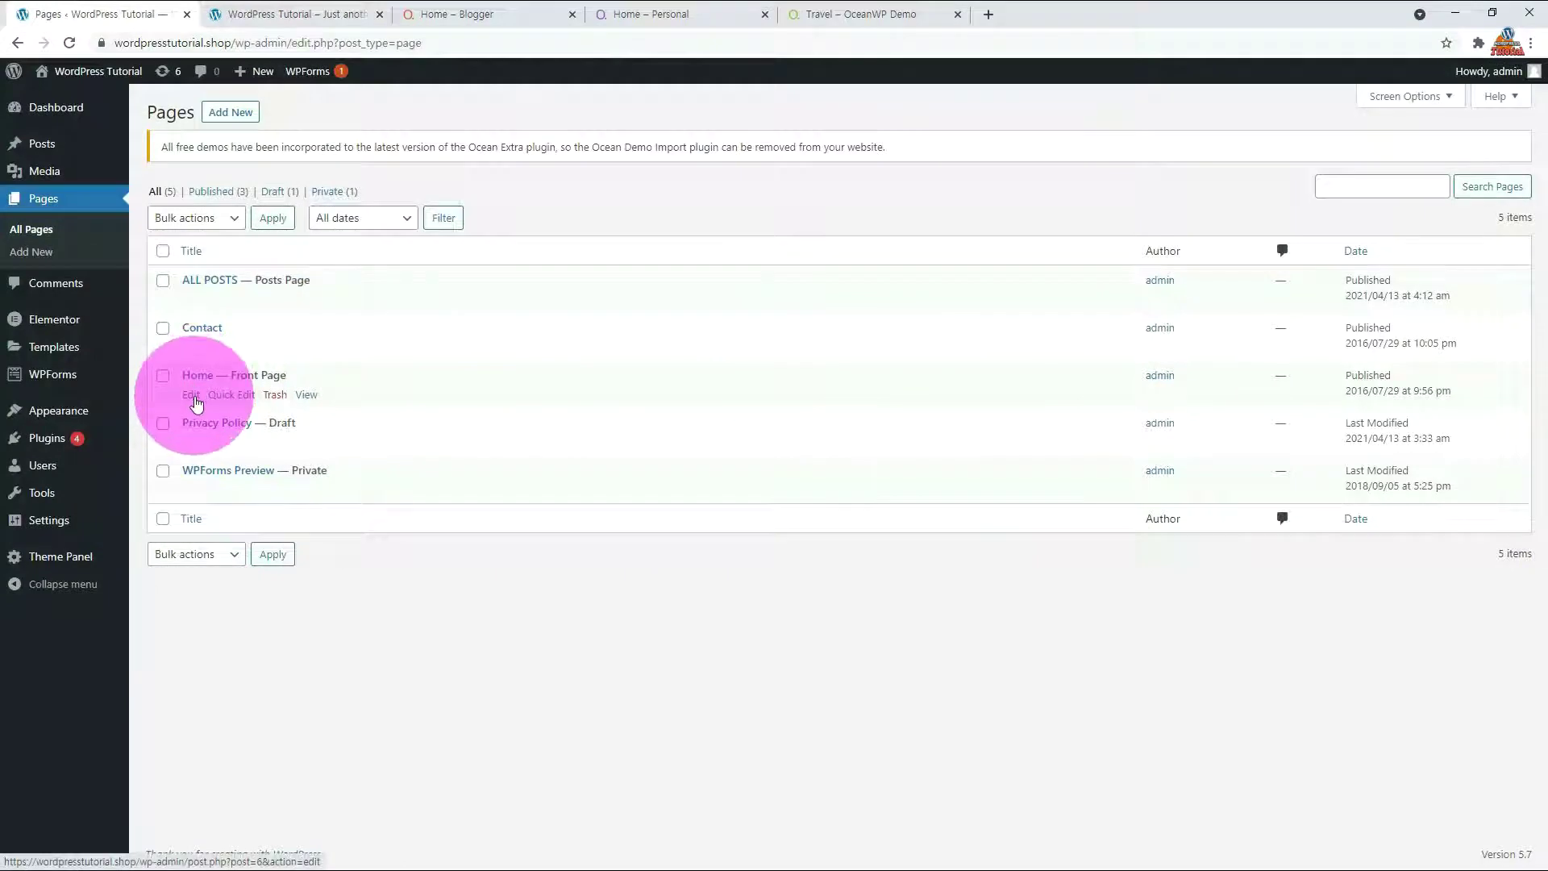
pyautogui.click(192, 395)
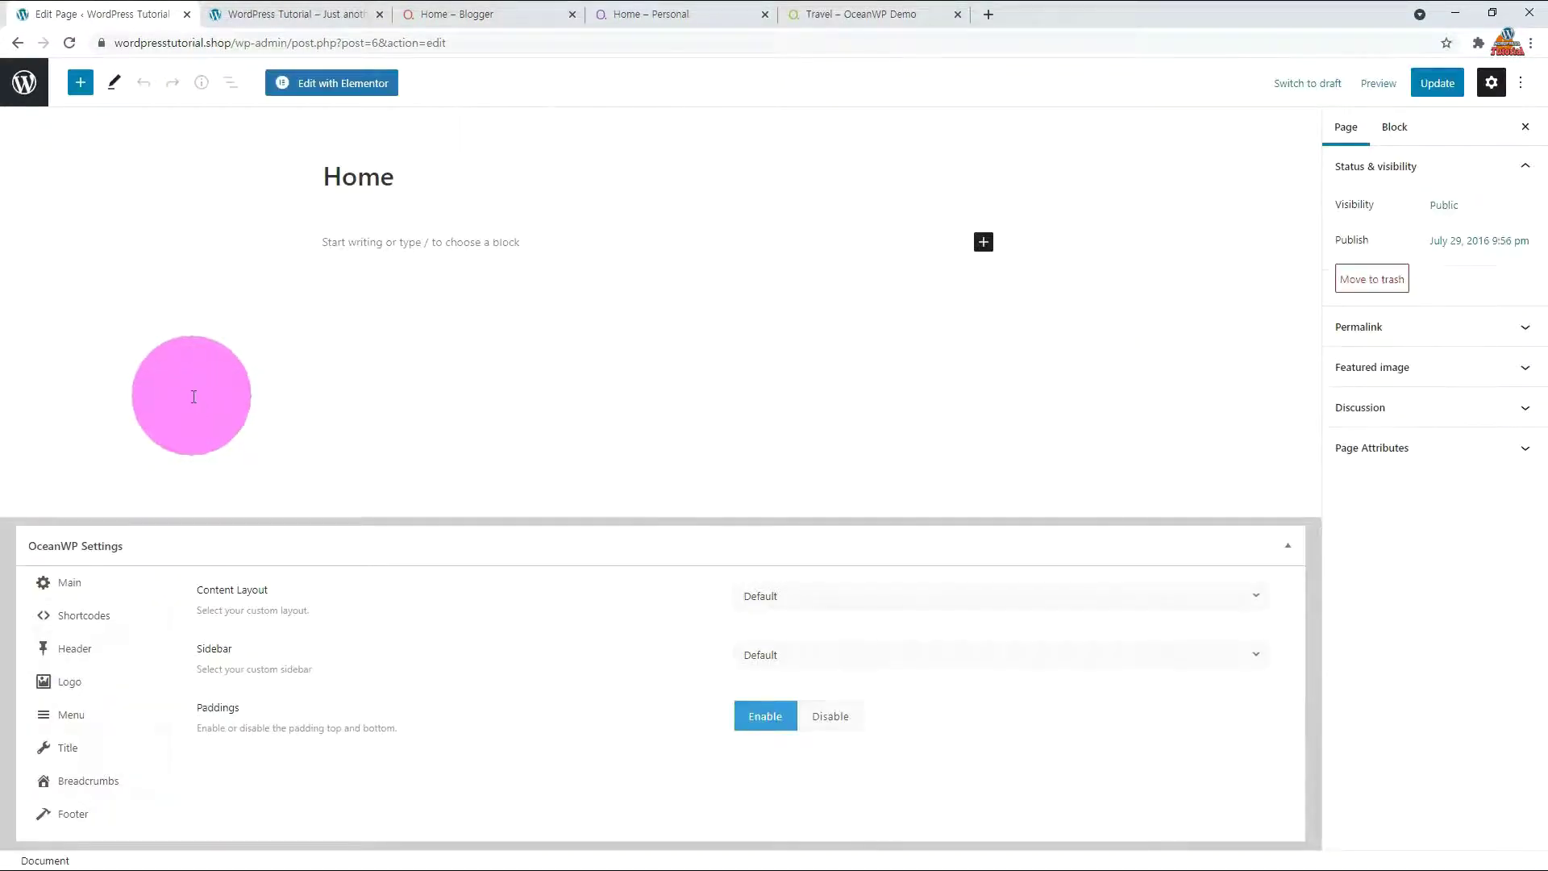
# - Set the Home page's OceanWP Content Layout to Full Width, update it, and view the front page
pyautogui.click(815, 606)
pyautogui.click(792, 717)
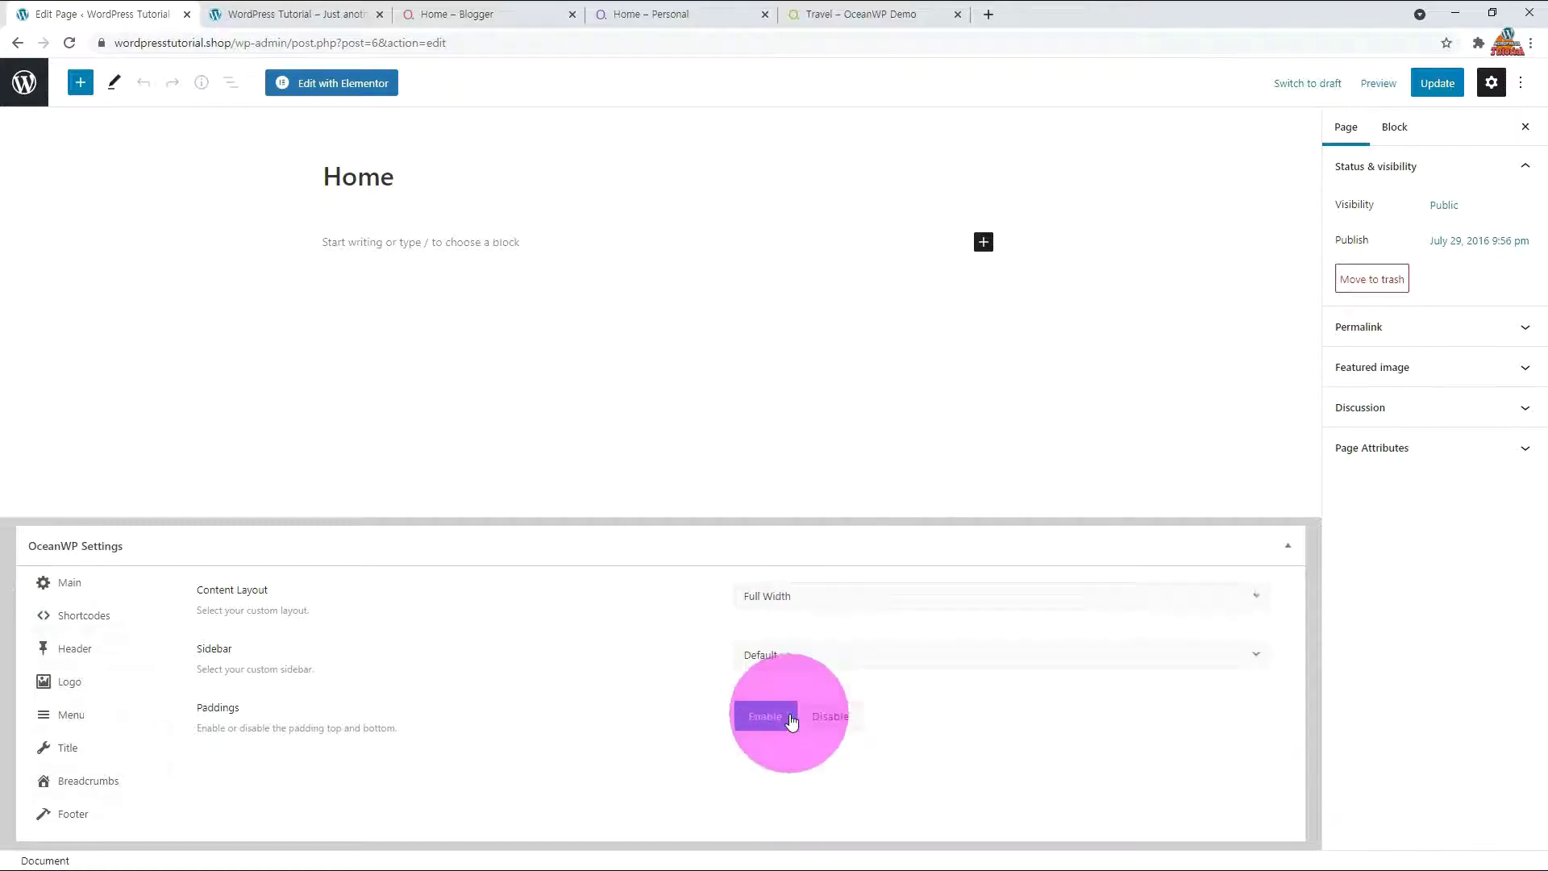
pyautogui.click(1449, 87)
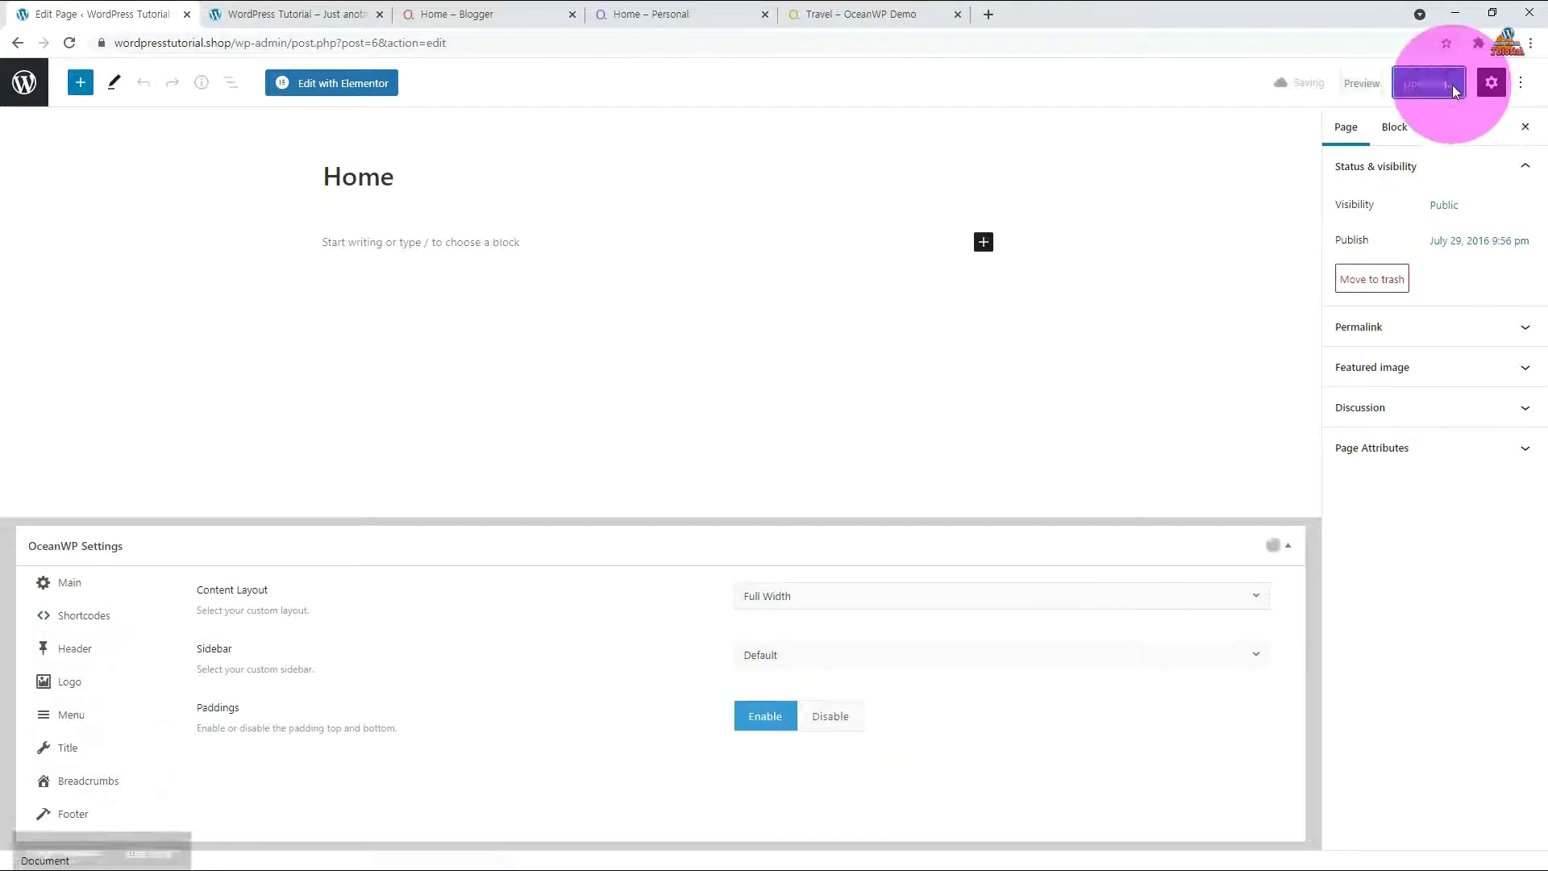
pyautogui.click(268, 12)
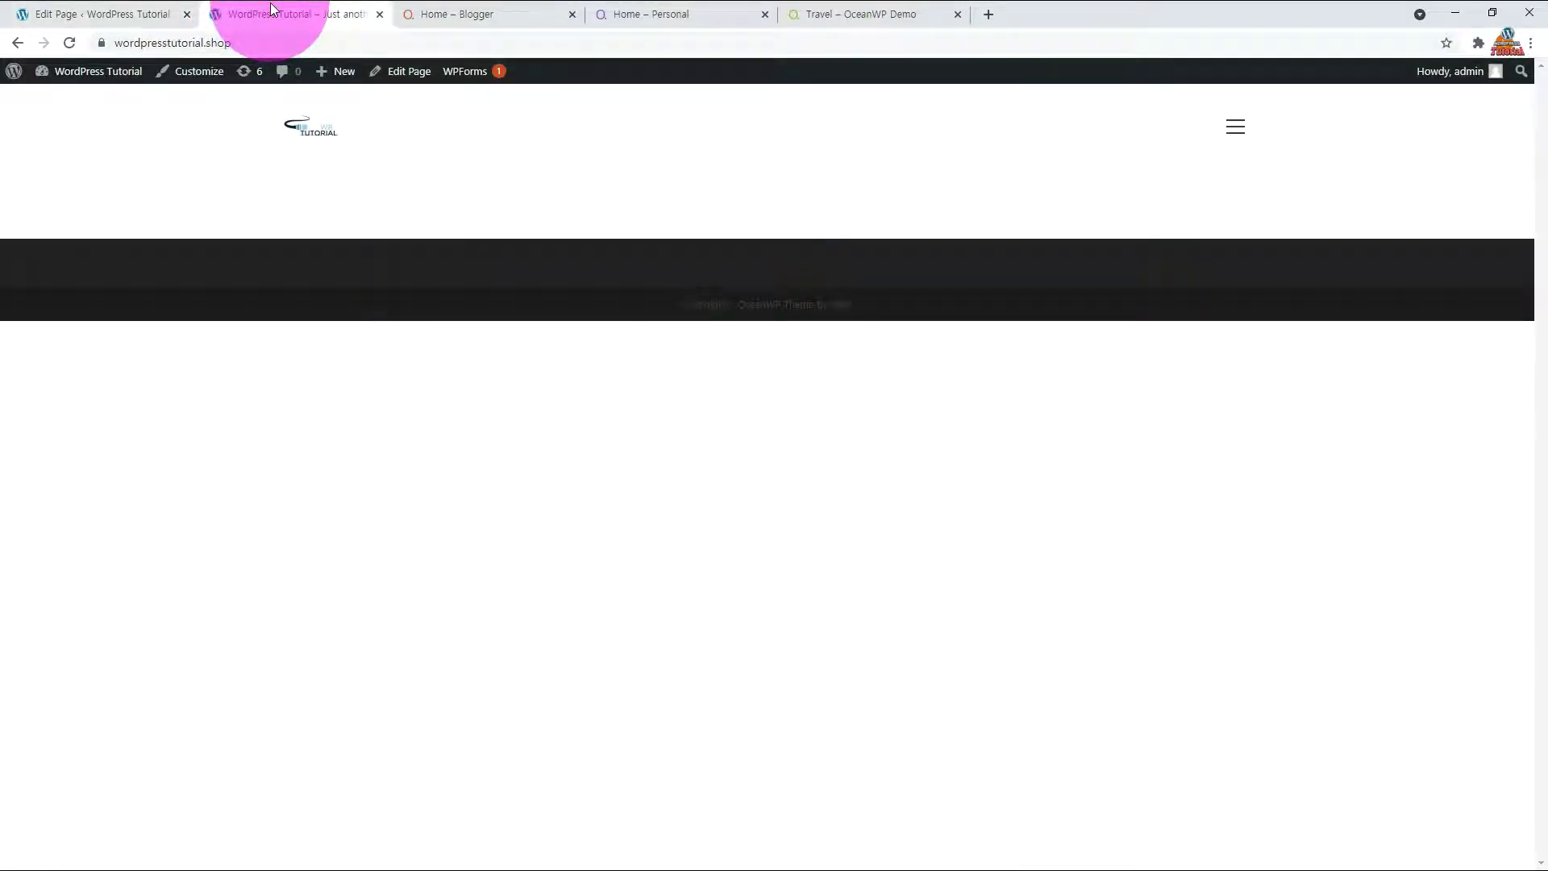
# - Install and activate Premium Addons for Elementor, then return to the Elementor Home tab
pyautogui.click(129, 10)
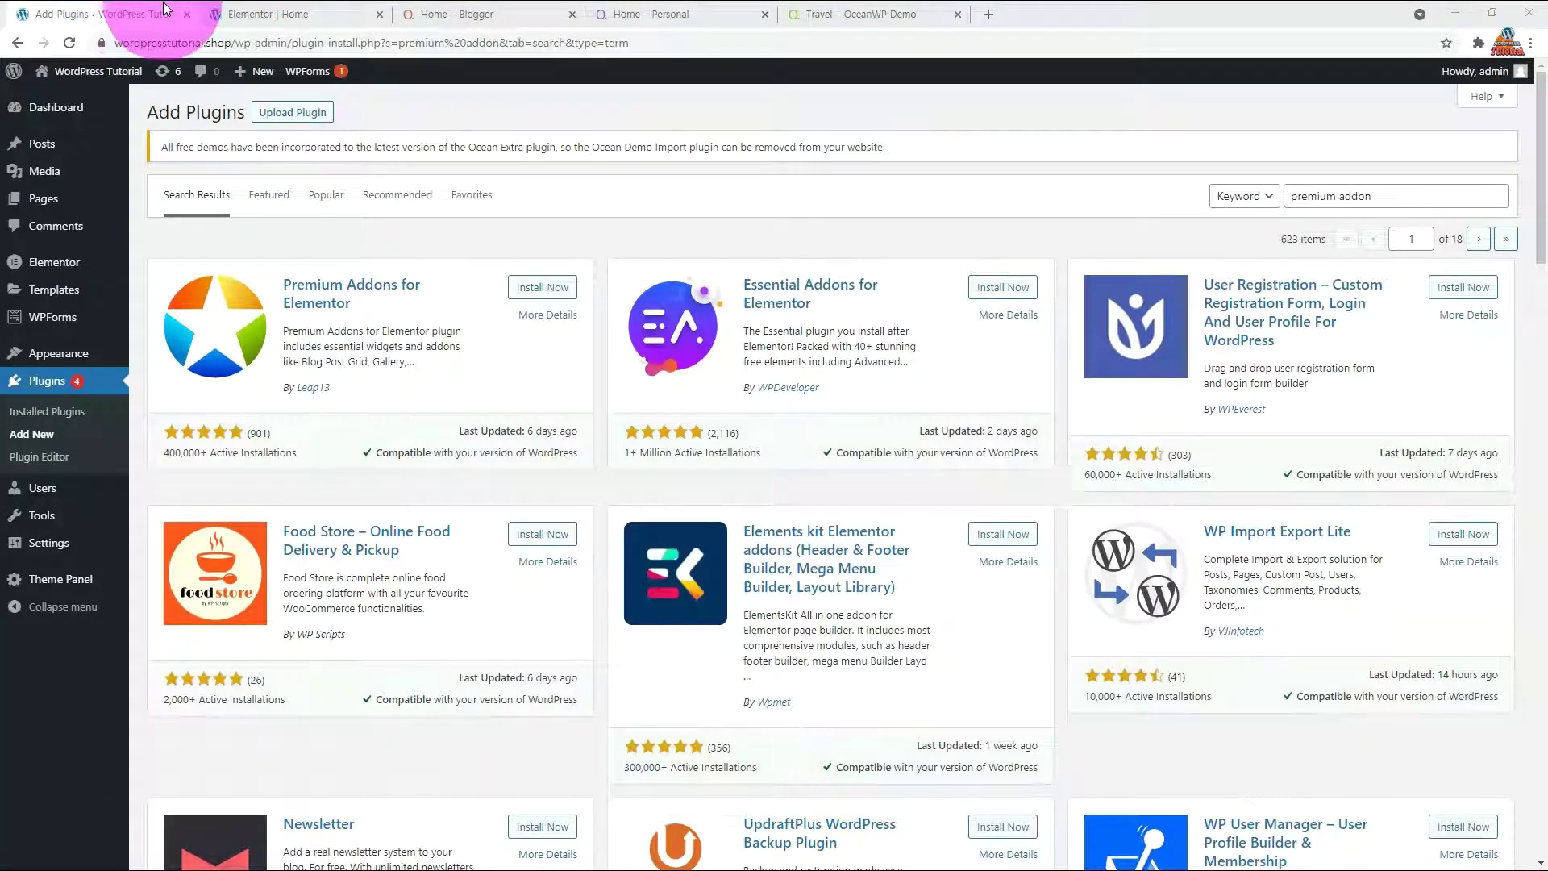
pyautogui.click(545, 287)
pyautogui.click(555, 290)
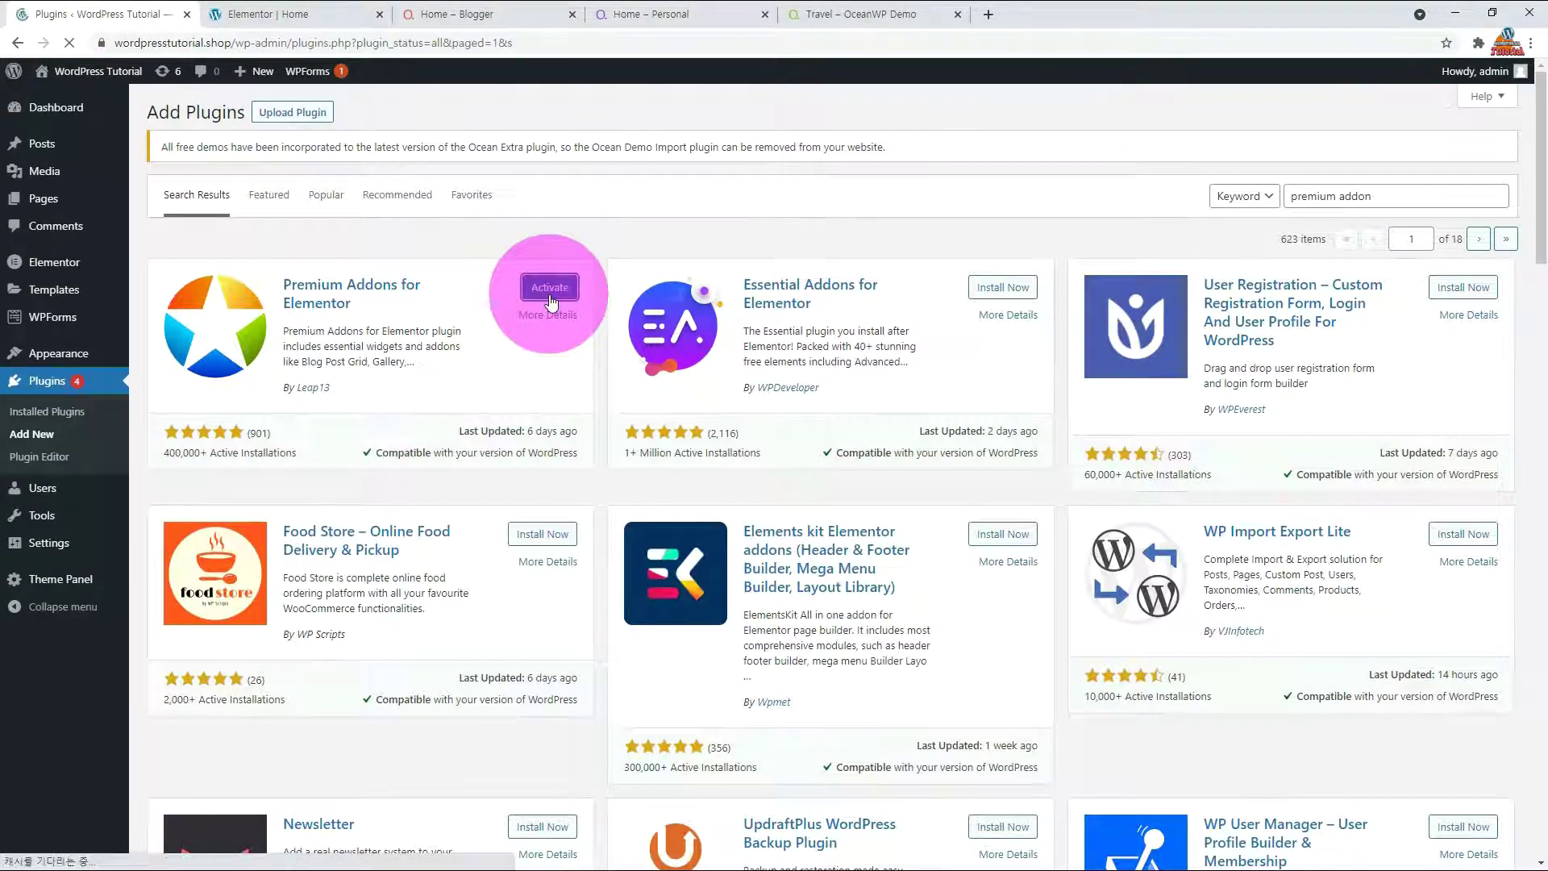
pyautogui.click(268, 14)
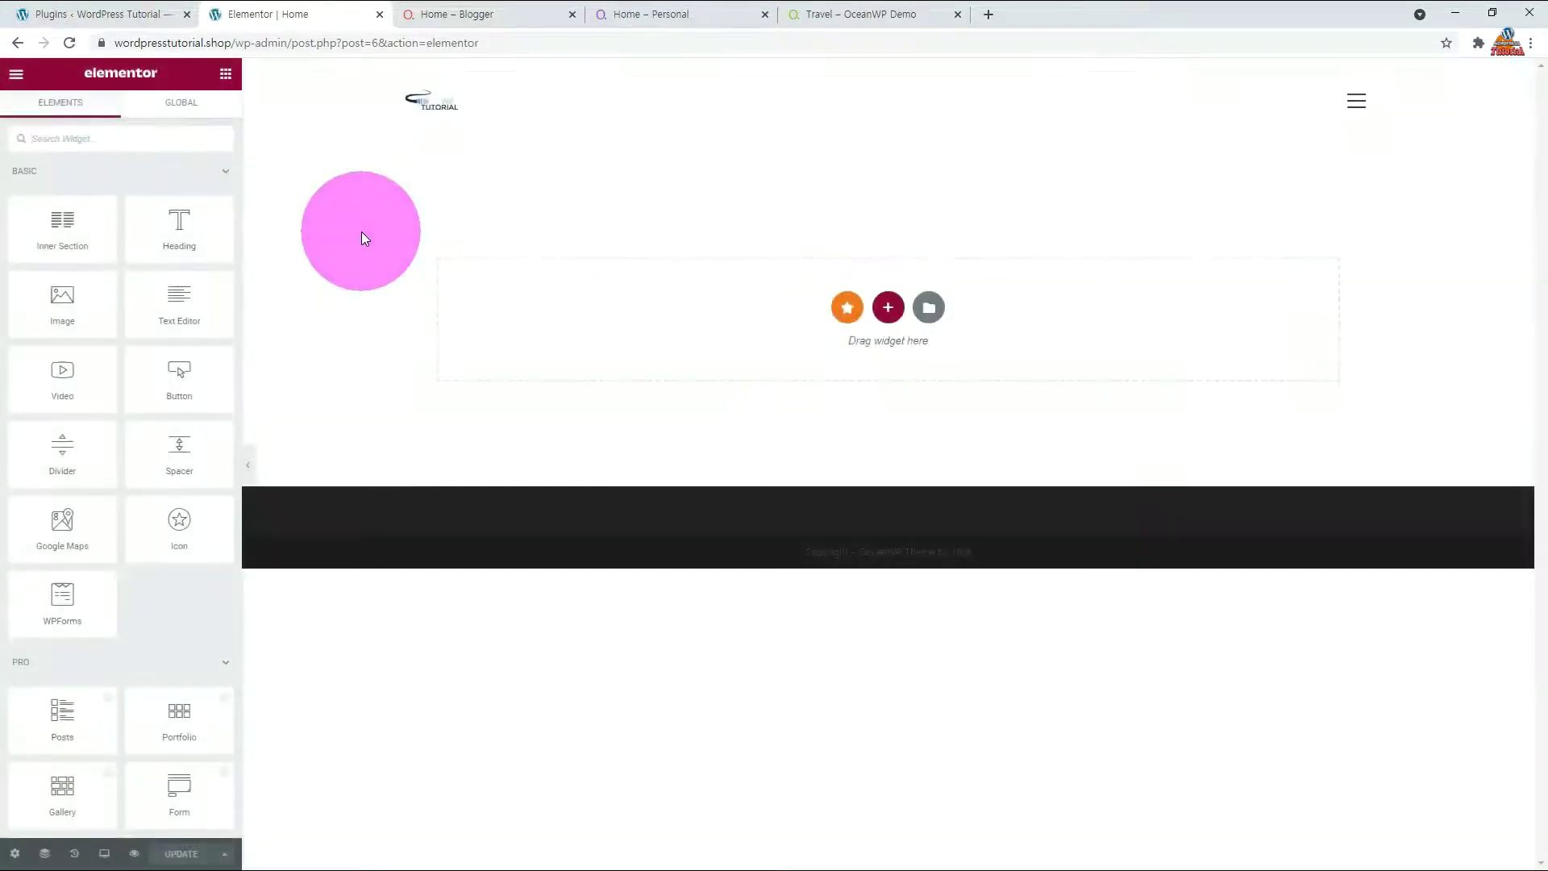
# - Drop a Premium Blog widget onto the empty Home page and compare it with the Blogger demo
pyautogui.scroll(-3, 108, 251)
pyautogui.scroll(-15, 173, 345)
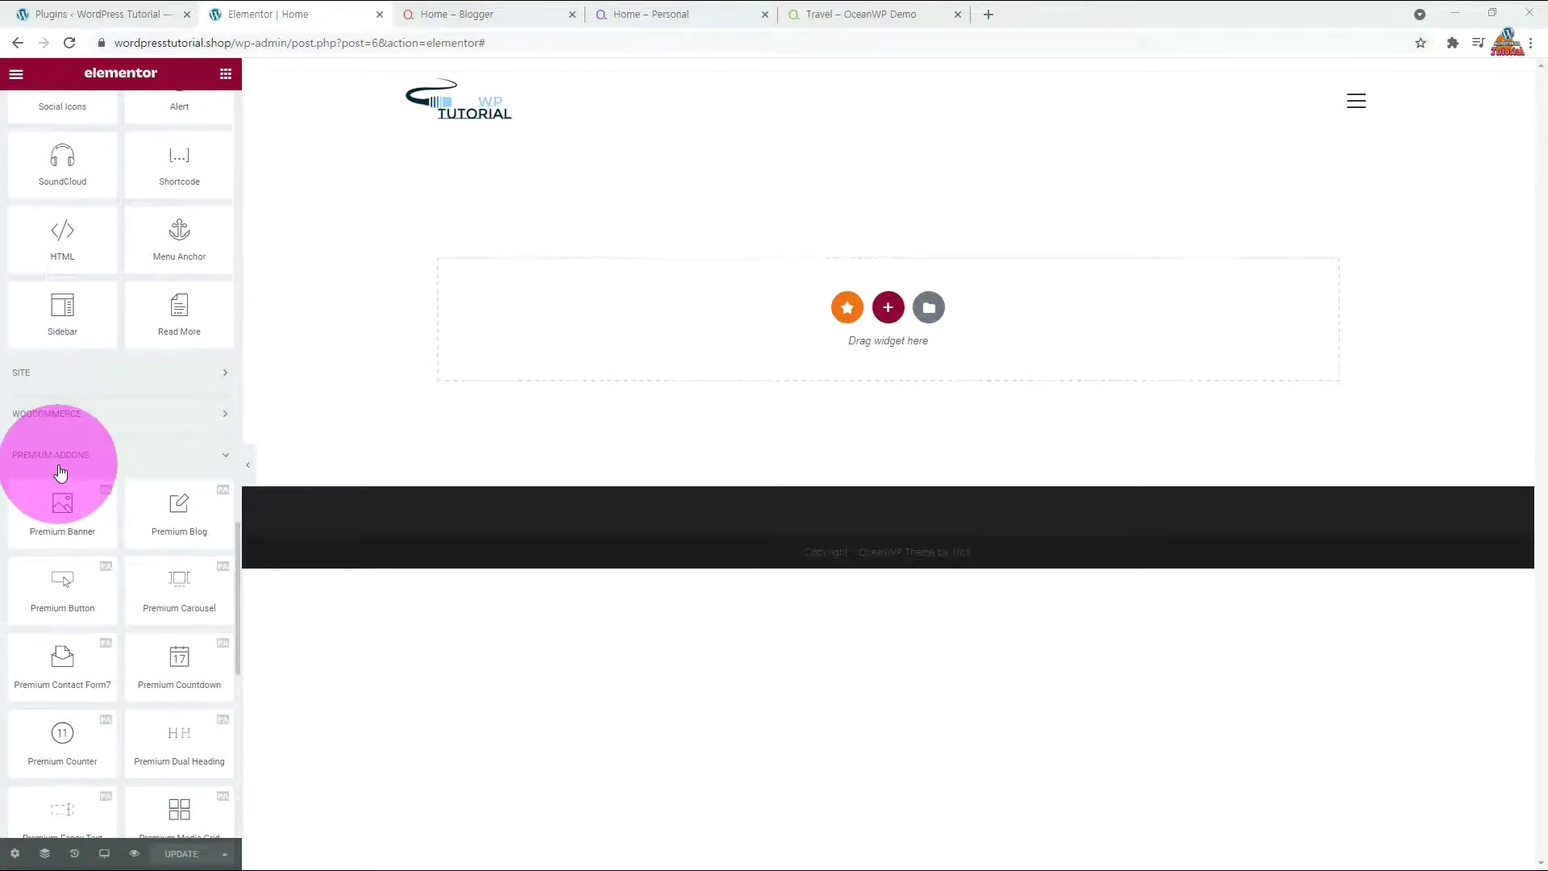
pyautogui.moveTo(173, 508); pyautogui.dragTo(660, 320)
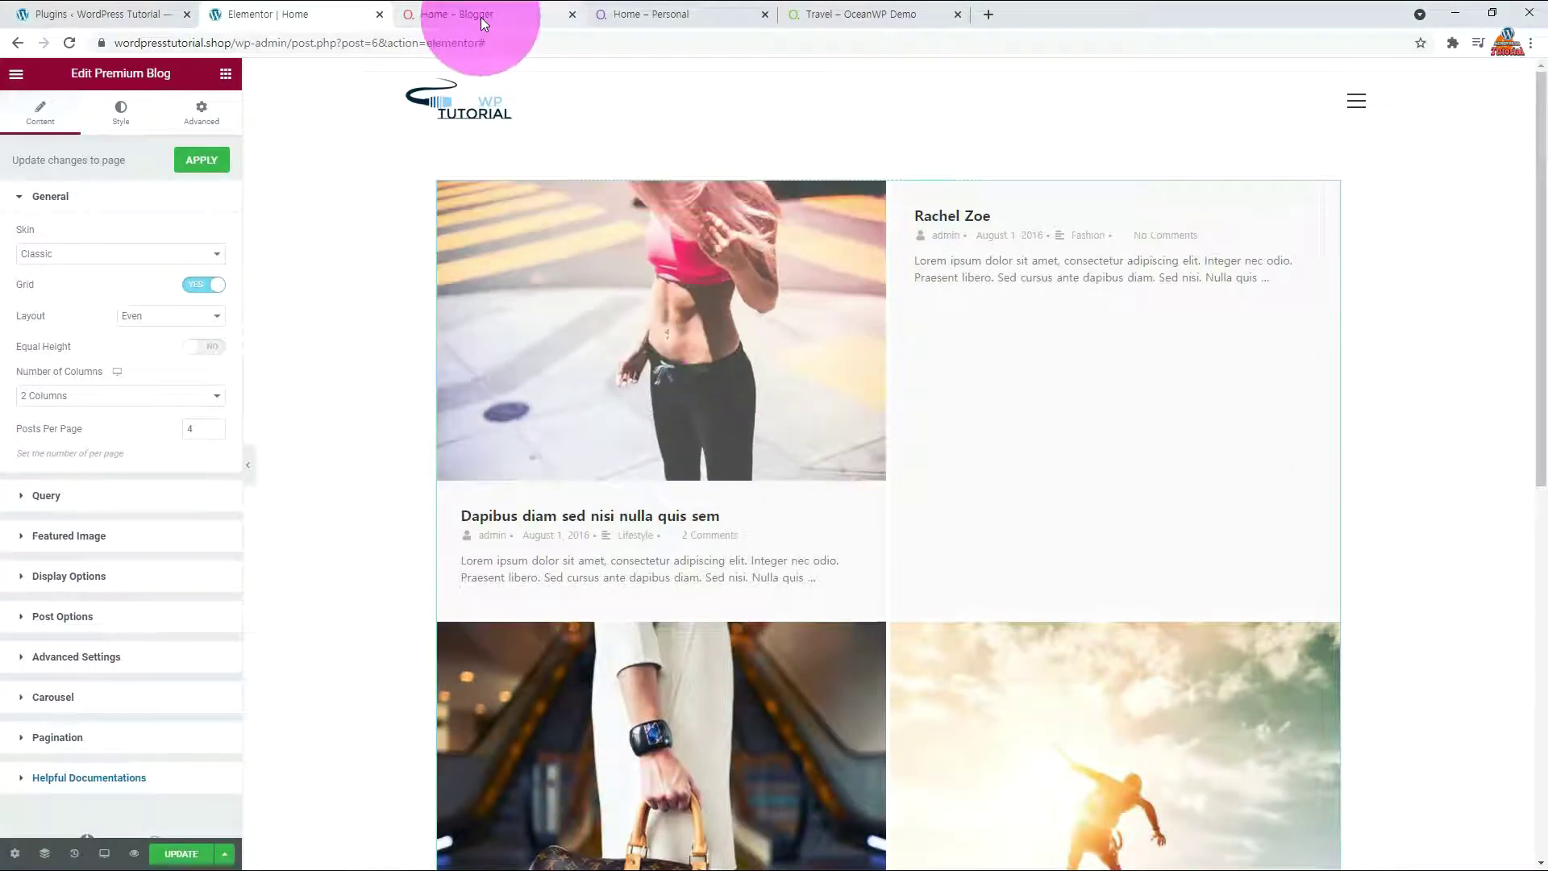
pyautogui.click(478, 15)
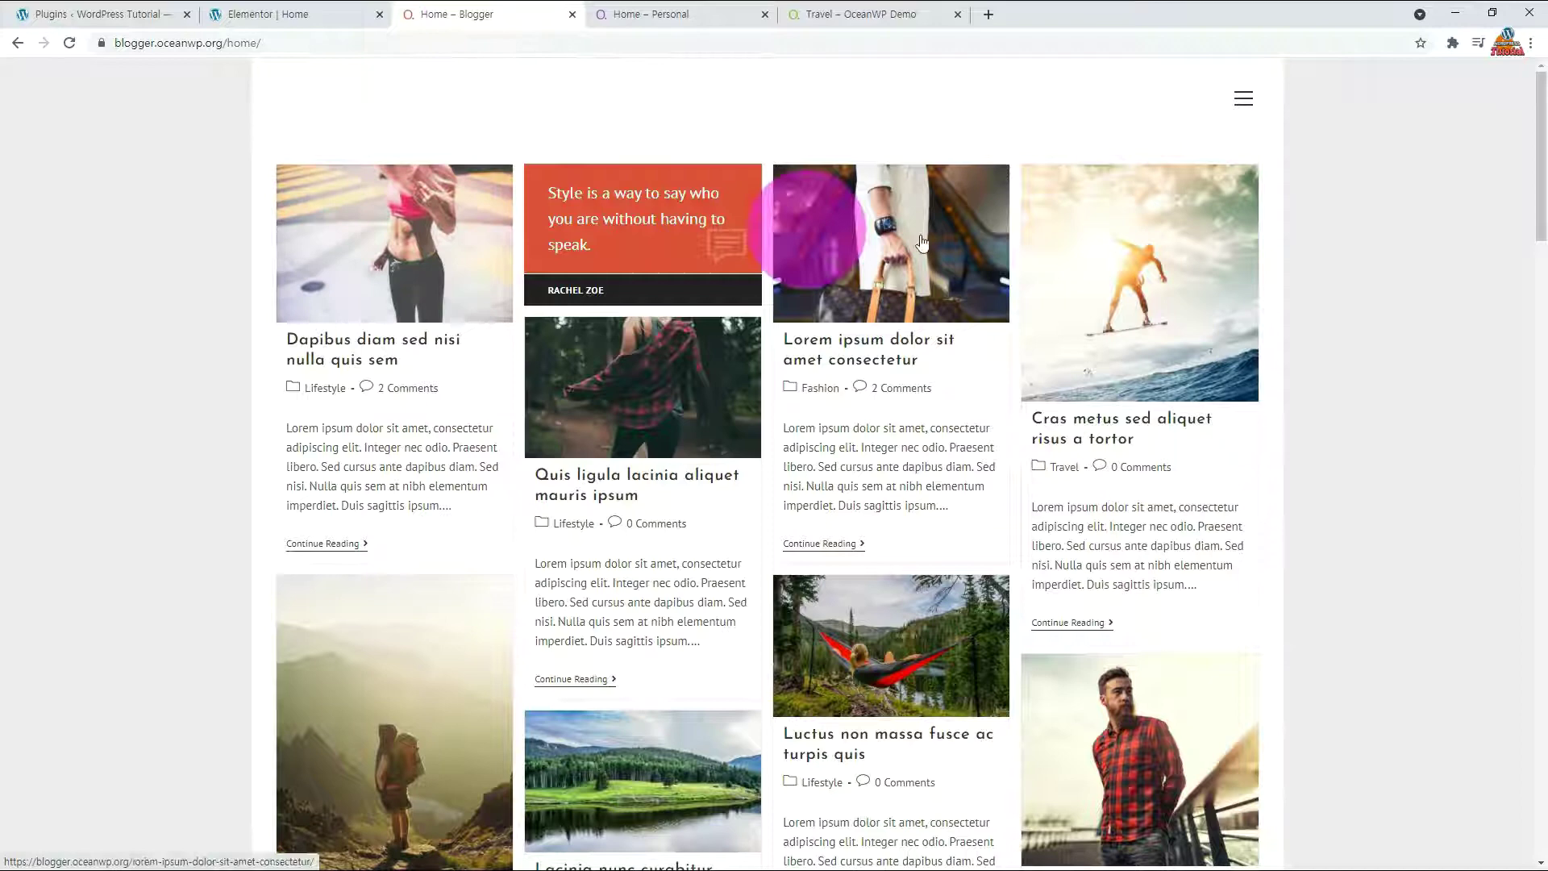
pyautogui.click(276, 13)
# - Give Premium Blog 4 columns, 50 posts per page and a Masonry layout, then update the page
pyautogui.click(200, 395)
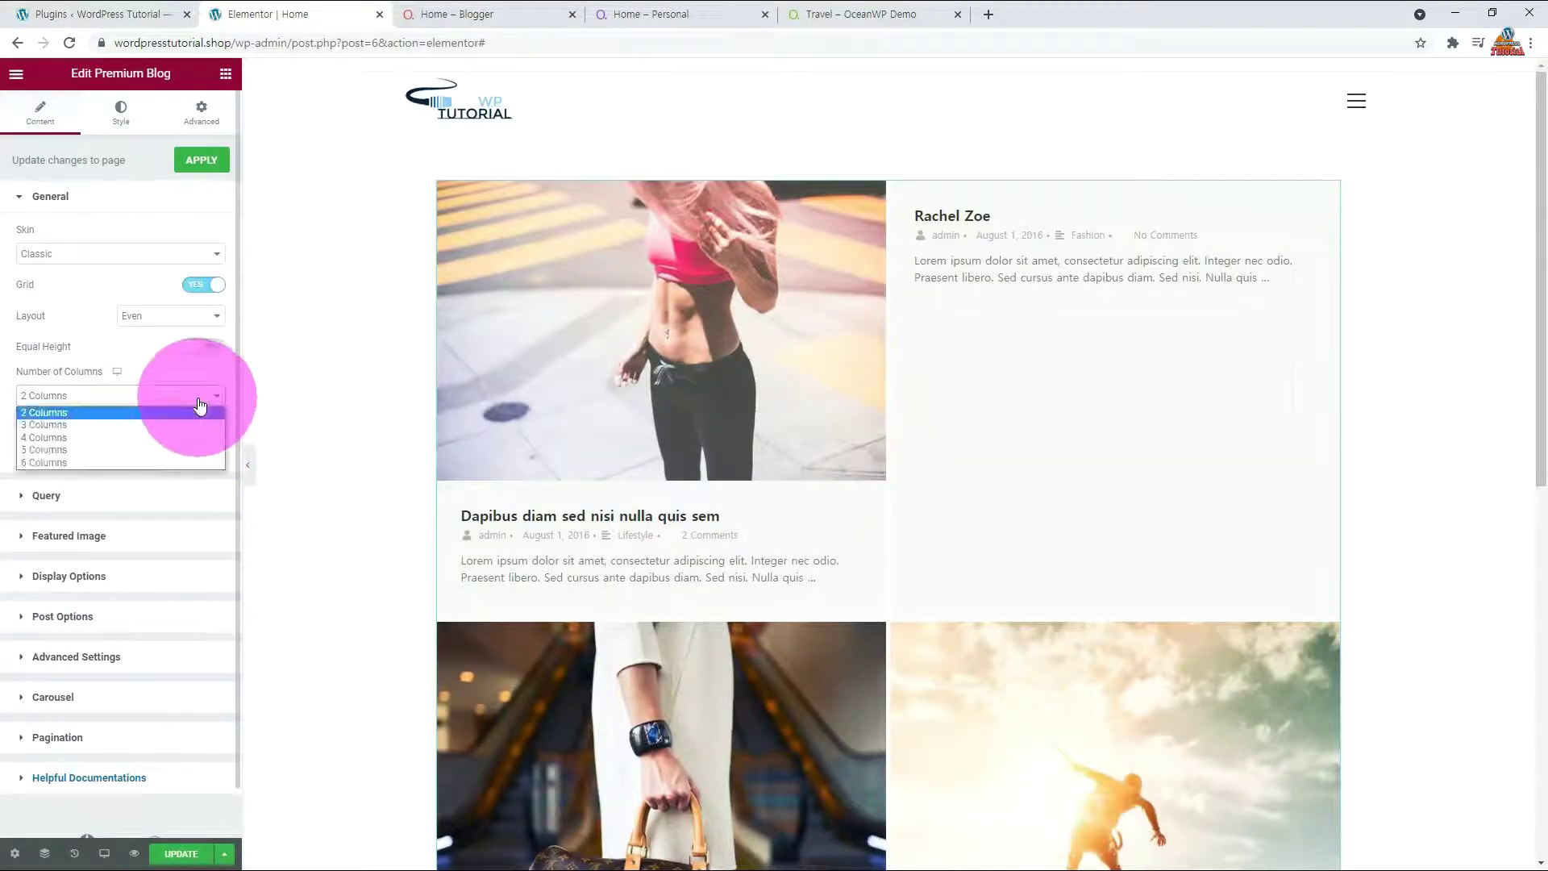
pyautogui.click(62, 437)
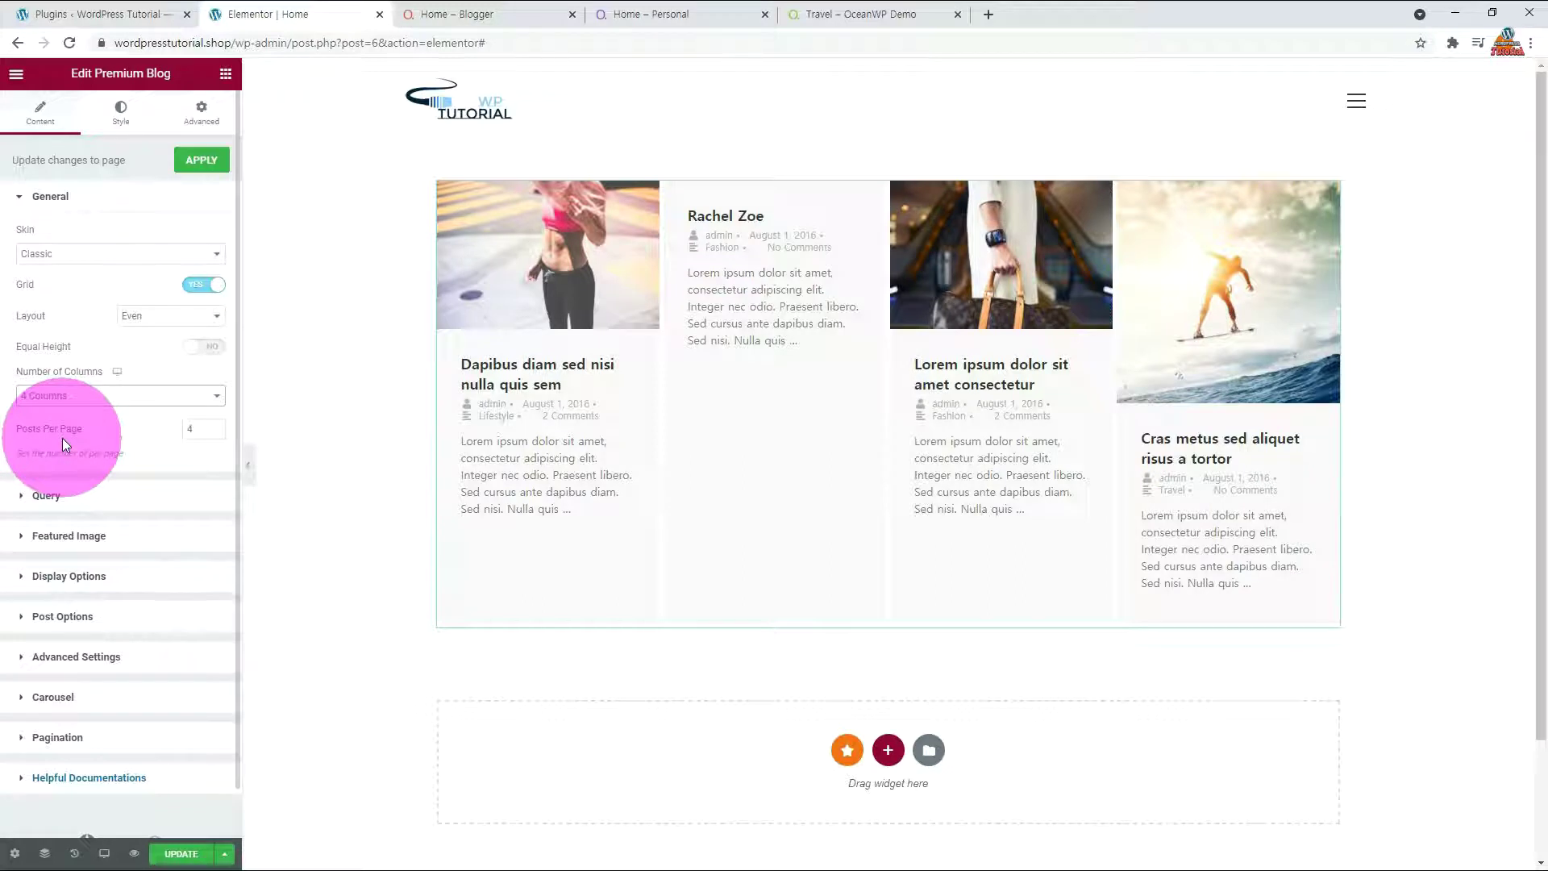
pyautogui.click(203, 429)
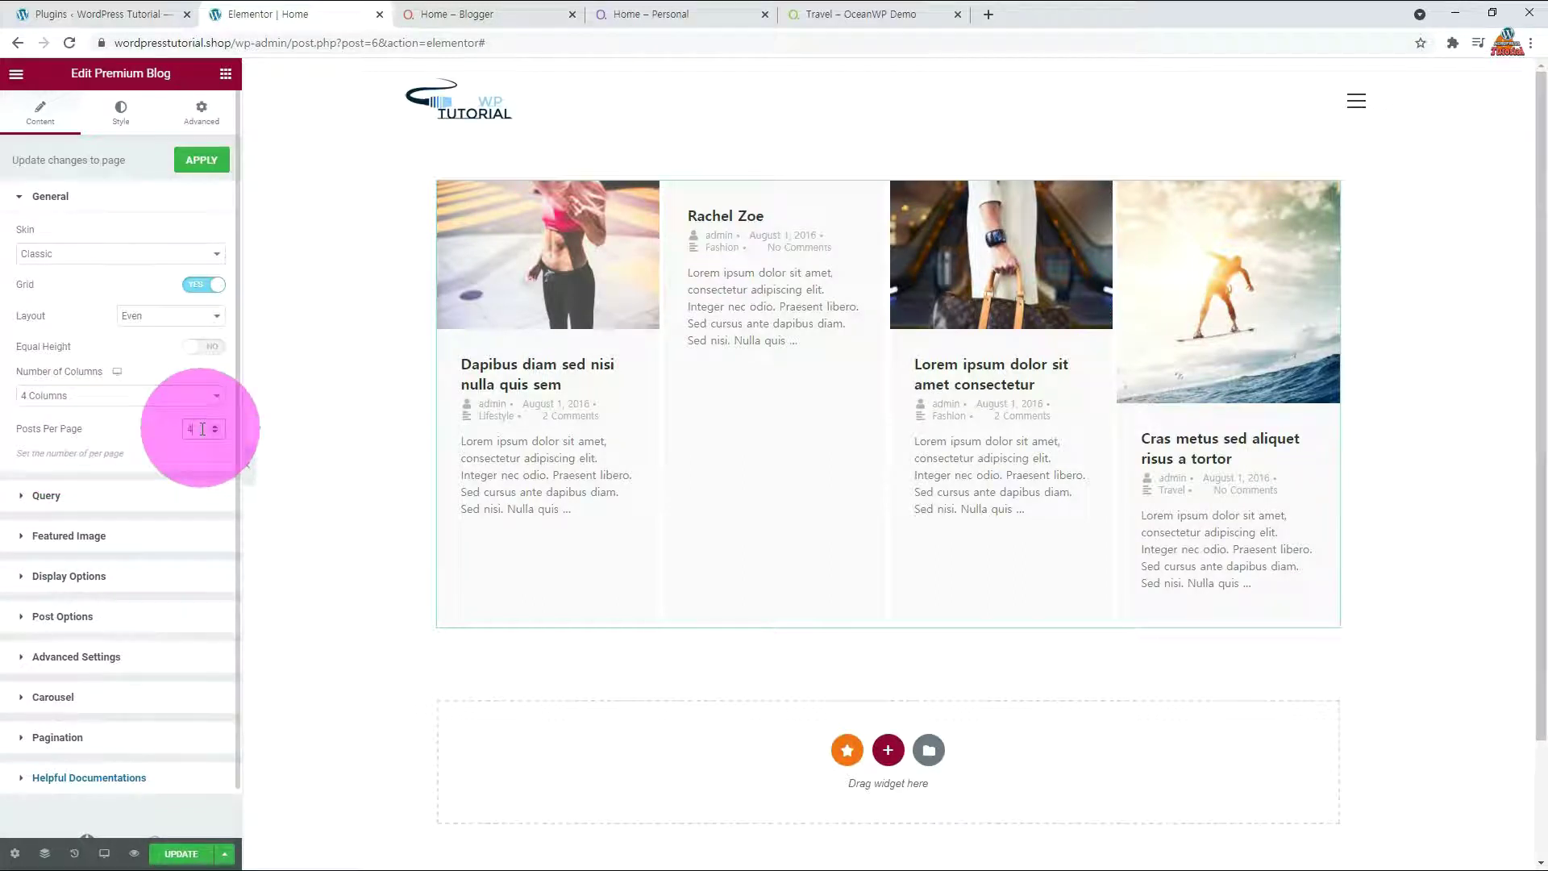
pyautogui.write('50')
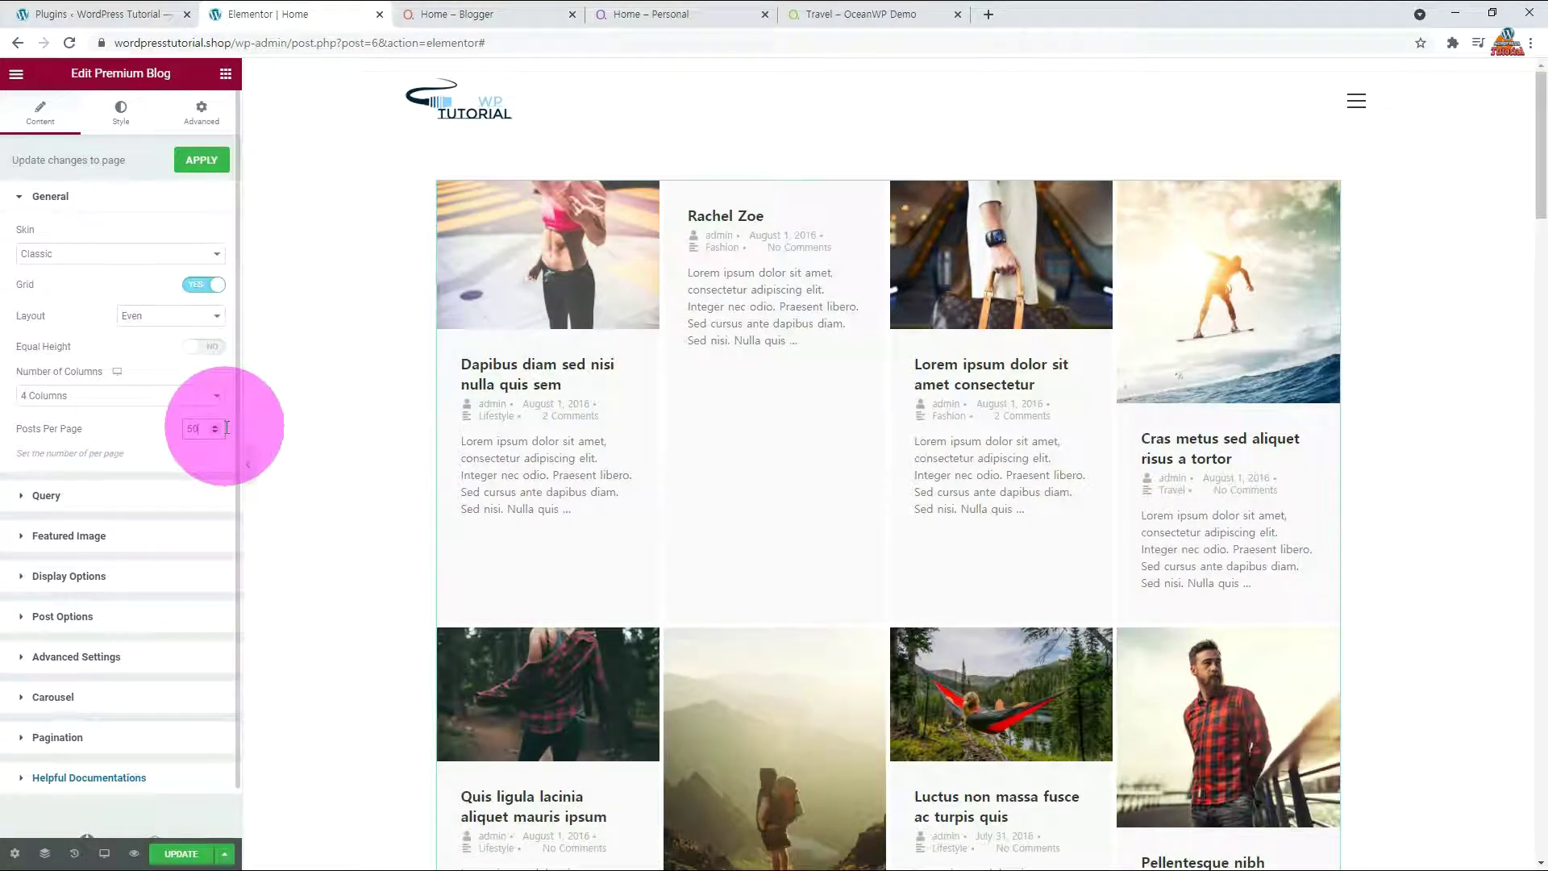
pyautogui.click(161, 315)
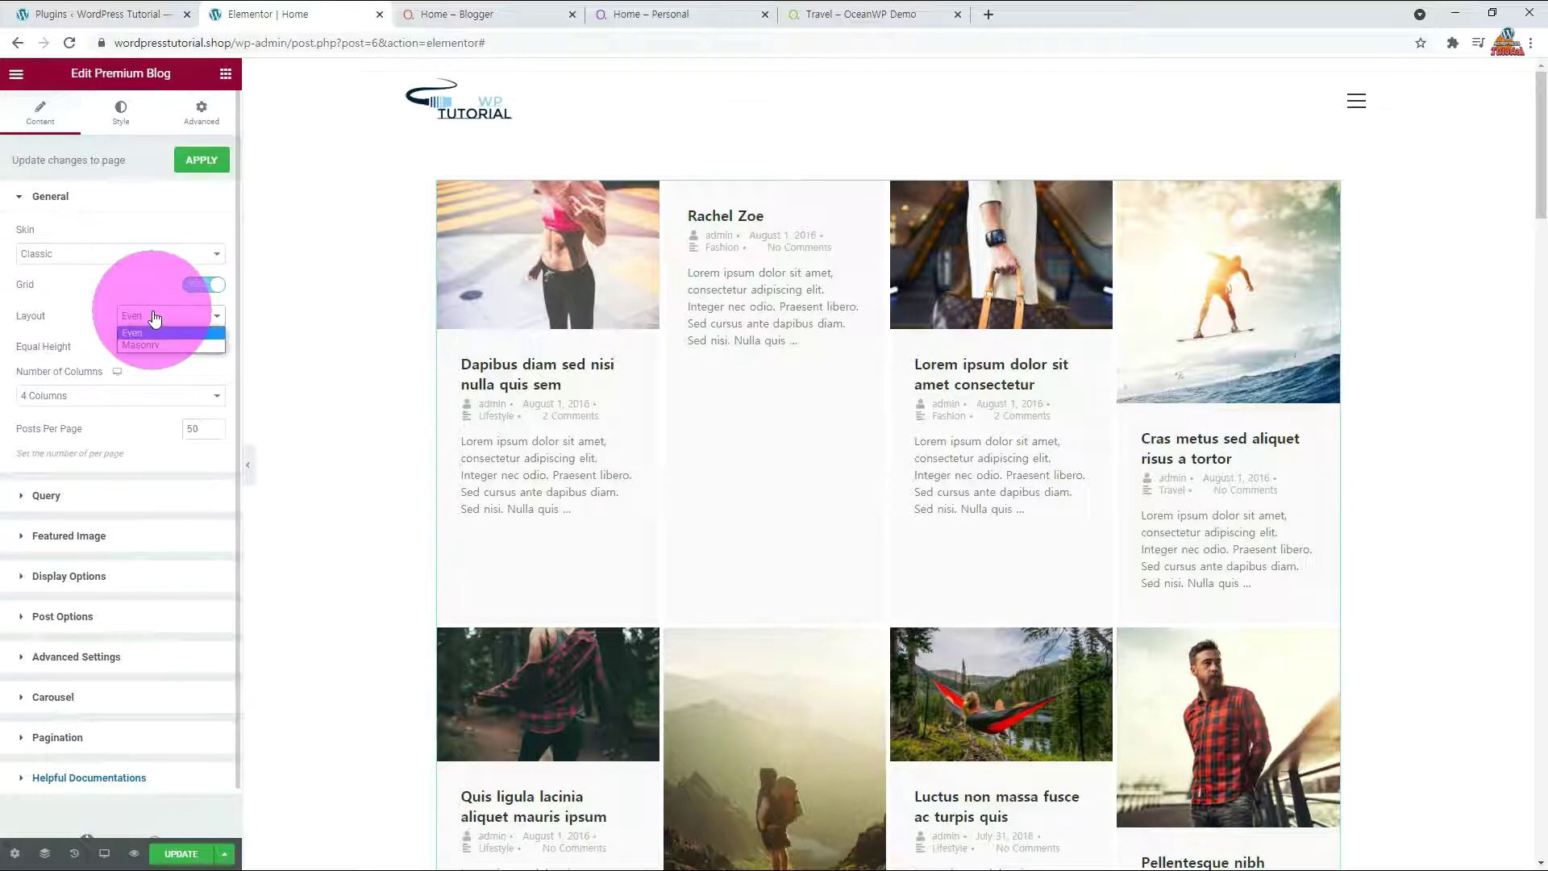
pyautogui.click(149, 343)
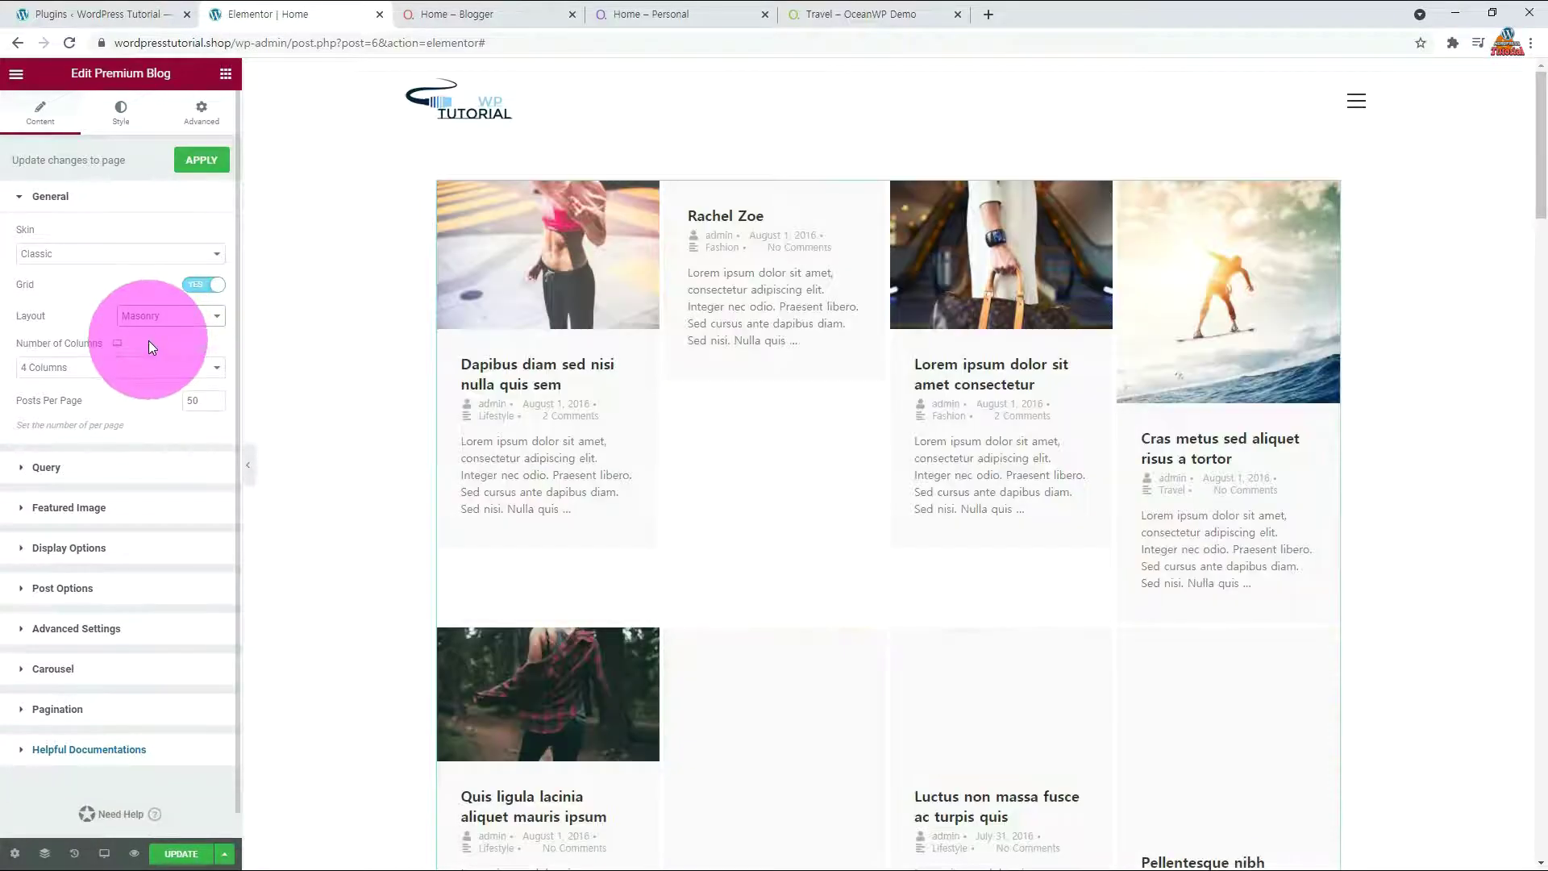
pyautogui.click(190, 852)
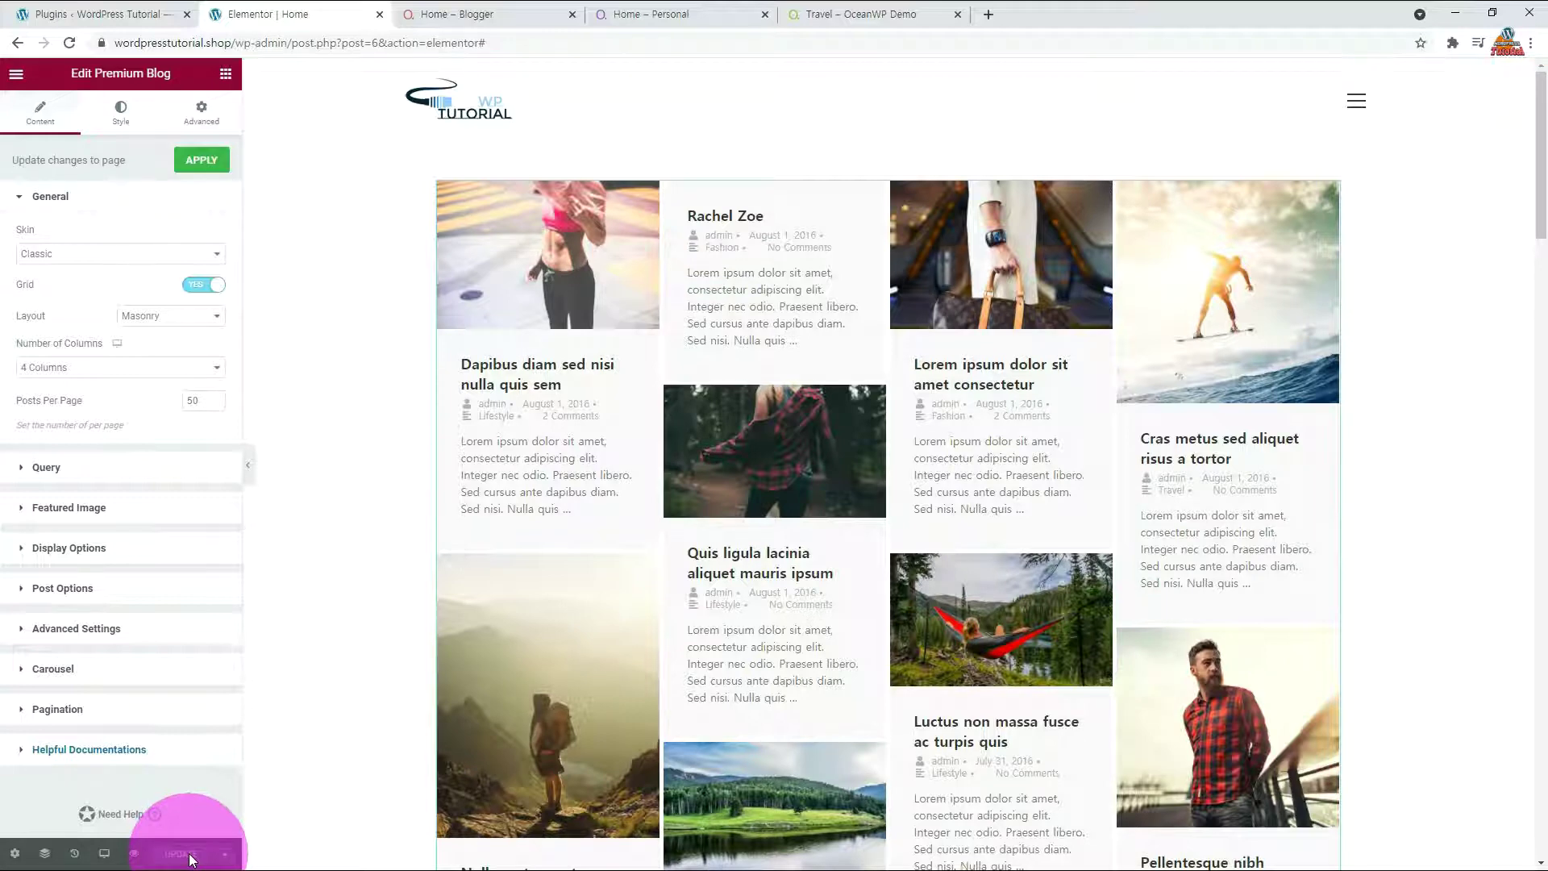
# - Open the live Home page from Elementor, scroll its masonry post grid, and inspect it in developer tools
pyautogui.click(17, 74)
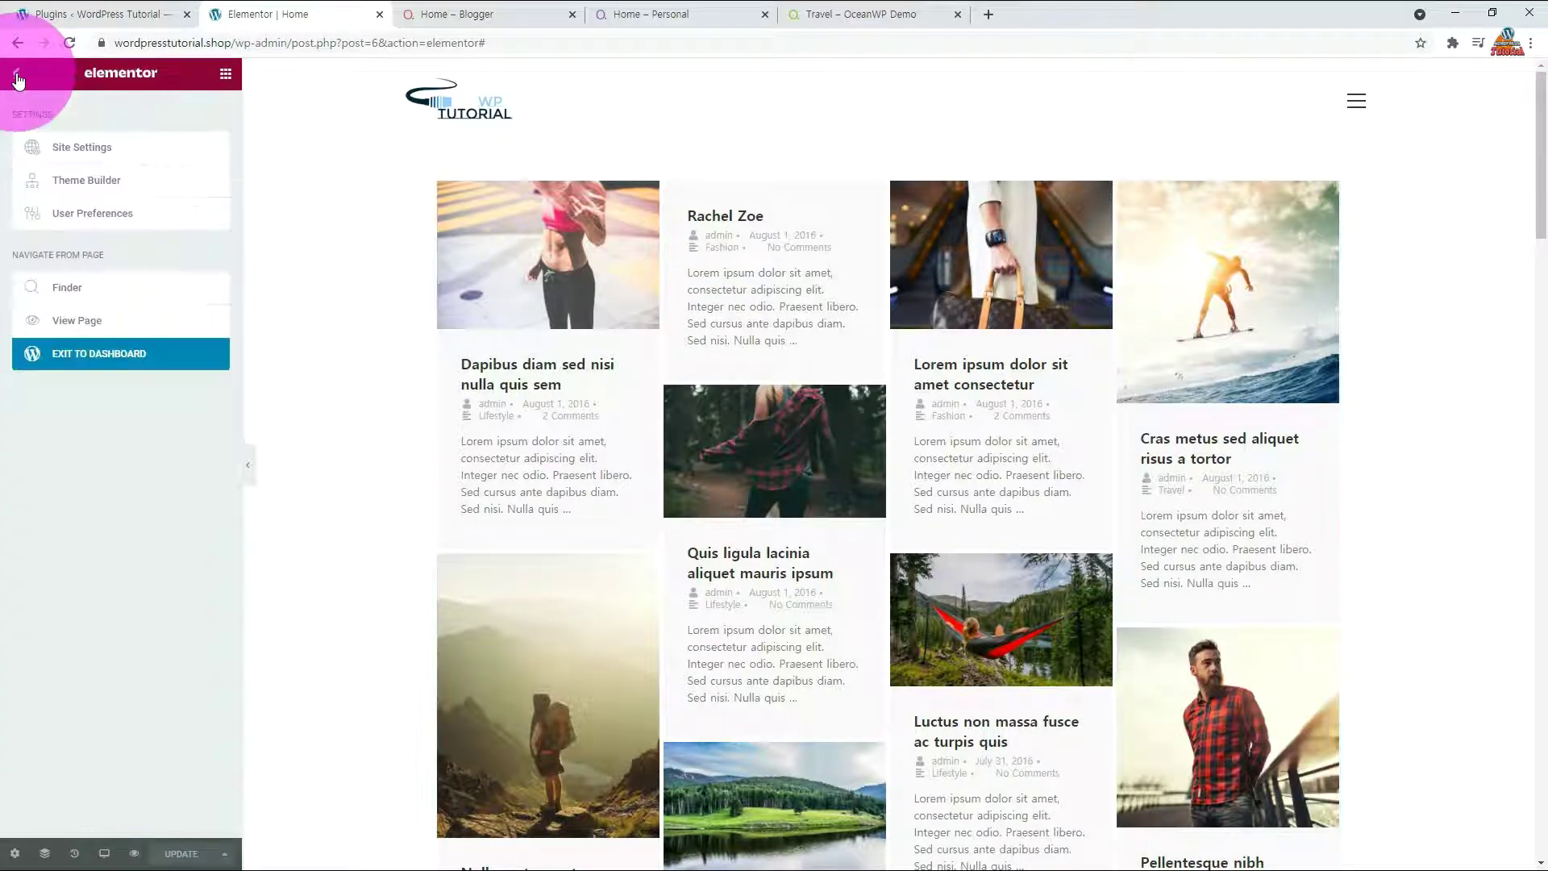
pyautogui.click(107, 322)
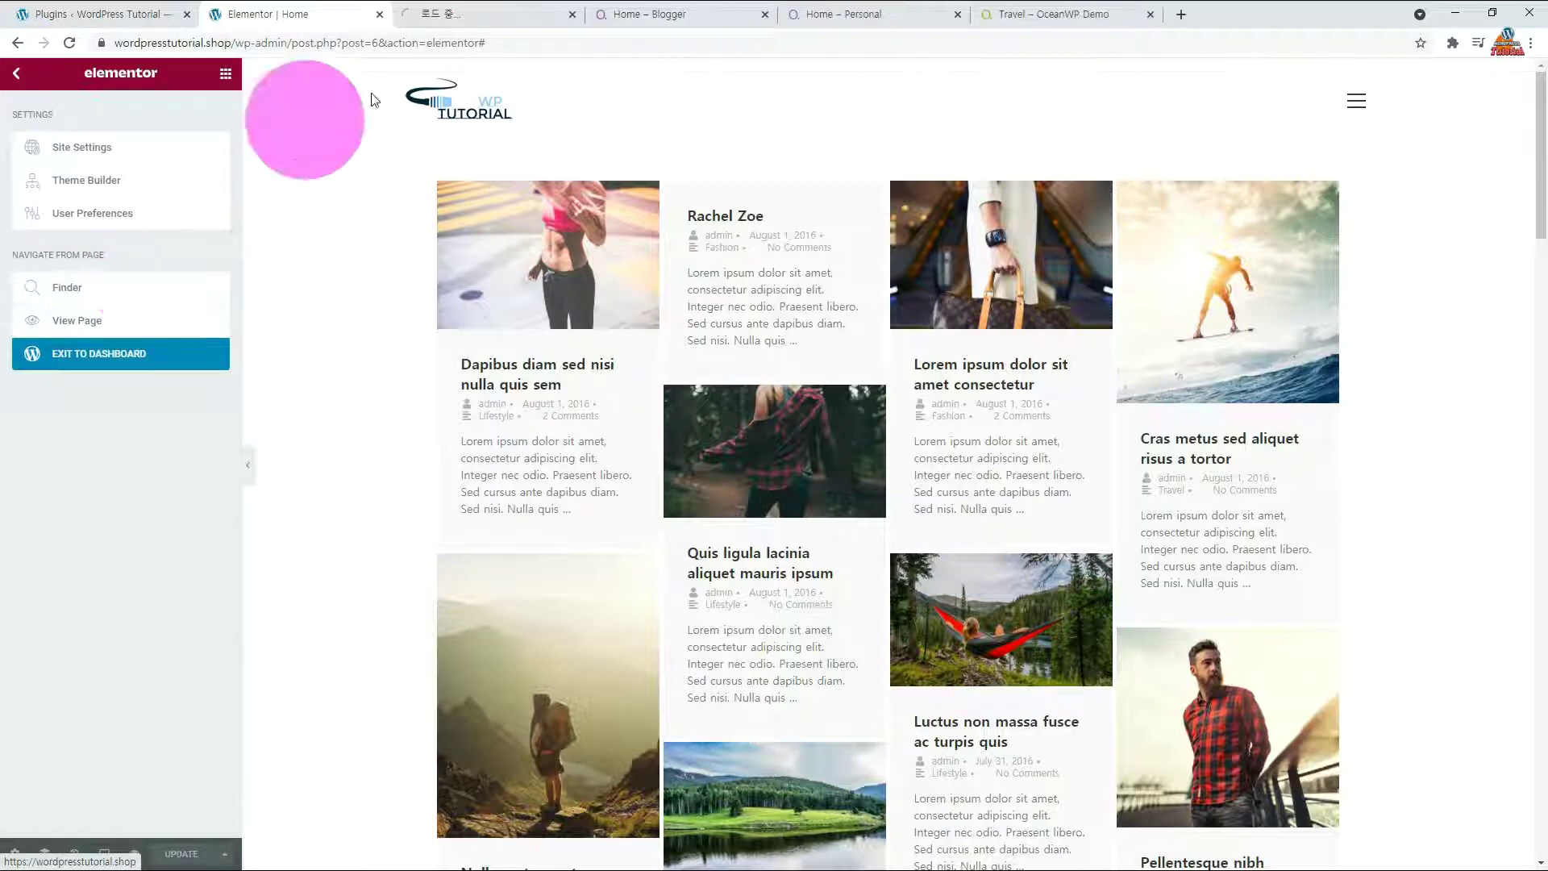
pyautogui.click(483, 15)
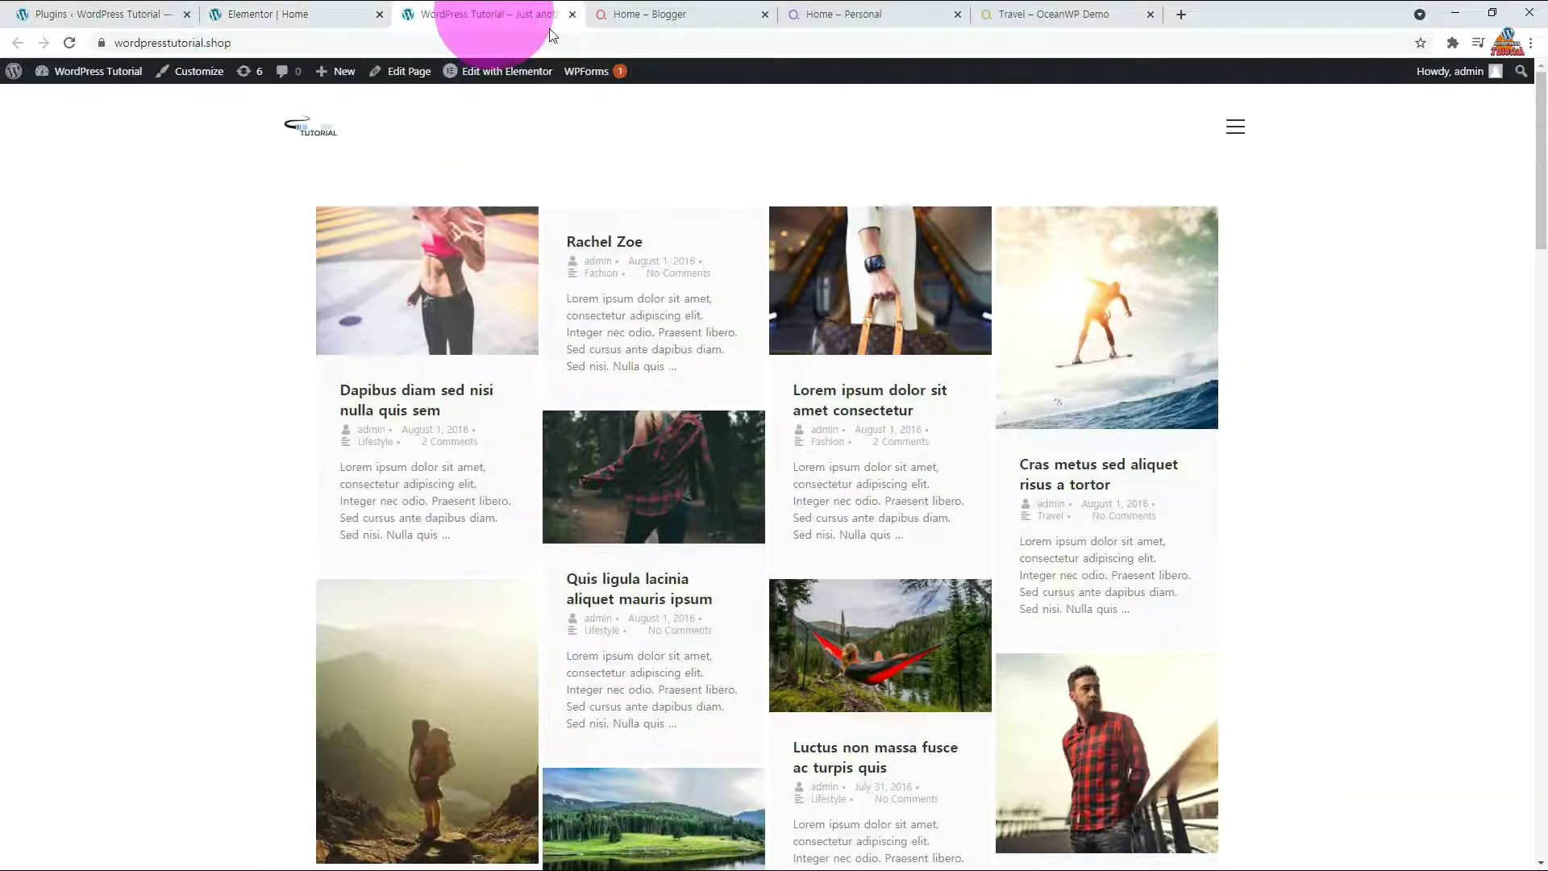
pyautogui.scroll(-5, 1330, 414)
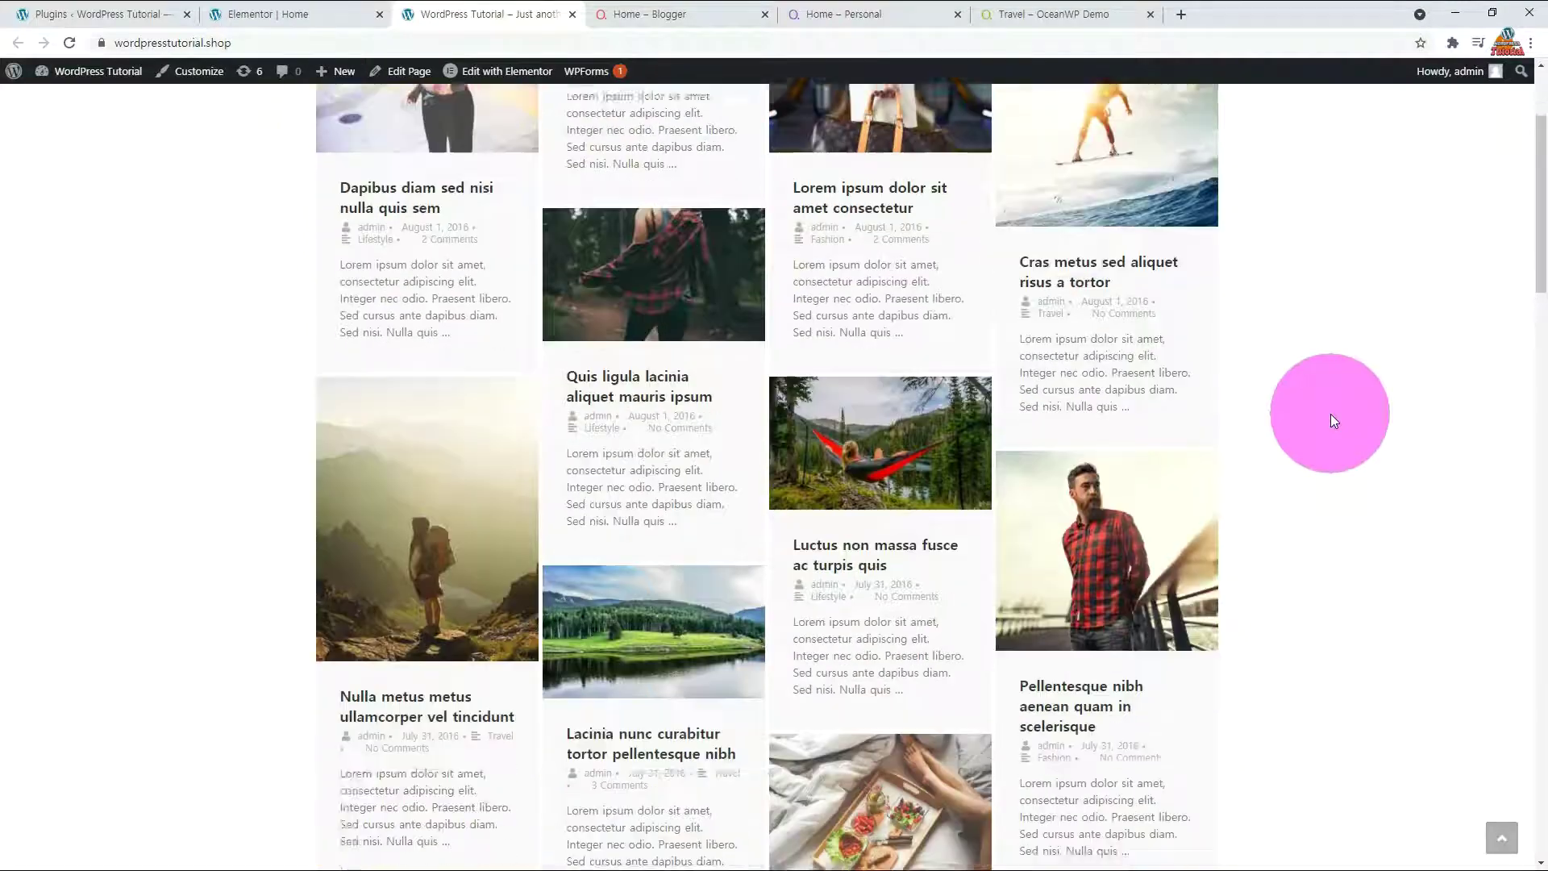
pyautogui.scroll(-20, 1330, 411)
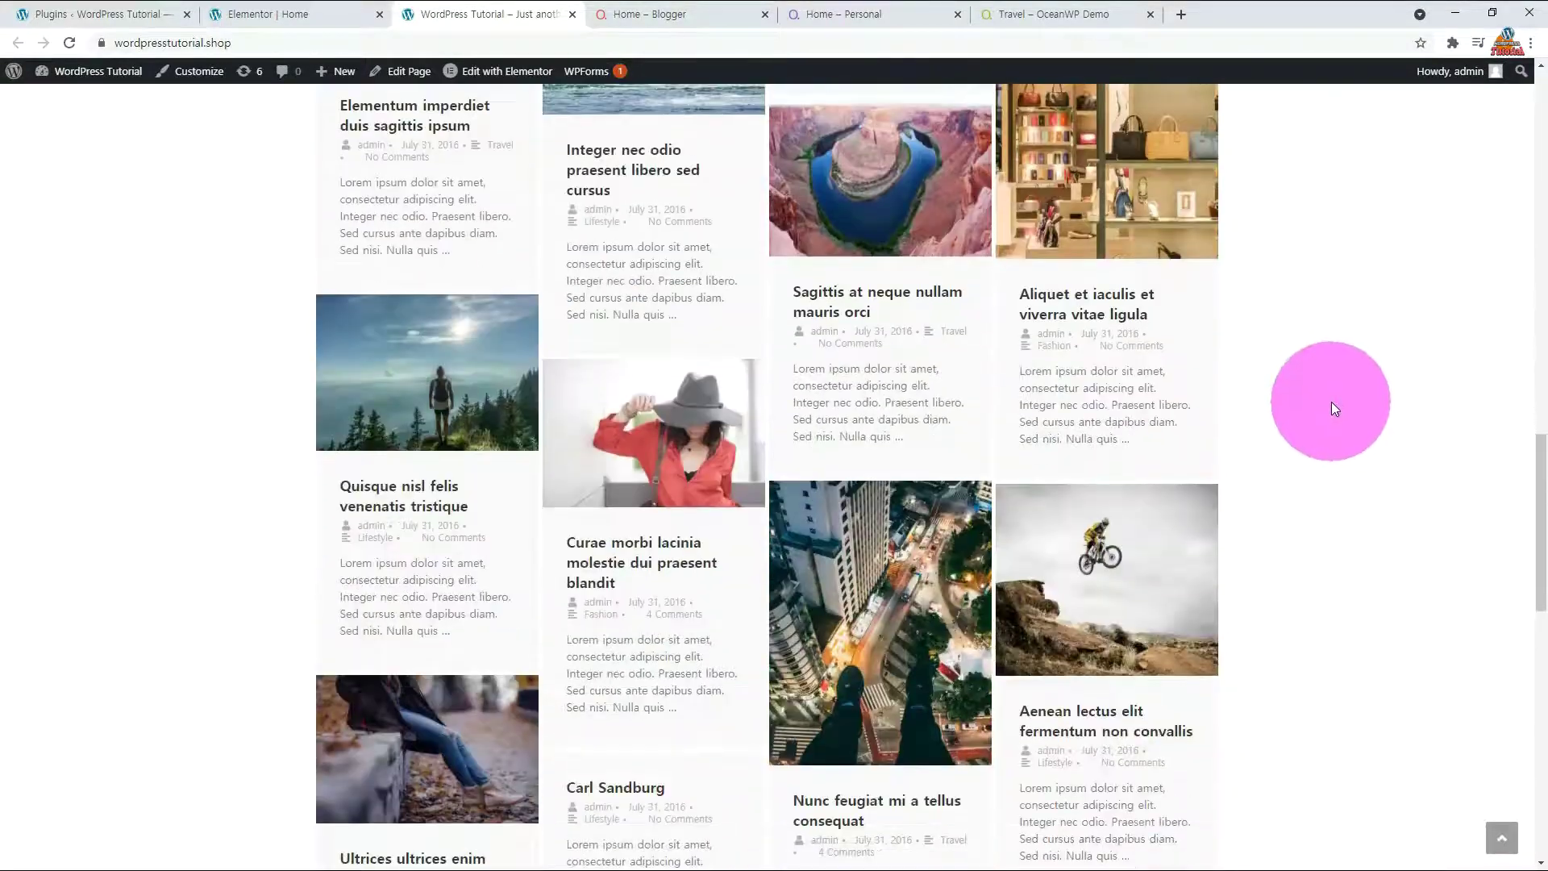
pyautogui.scroll(-8, 1330, 399)
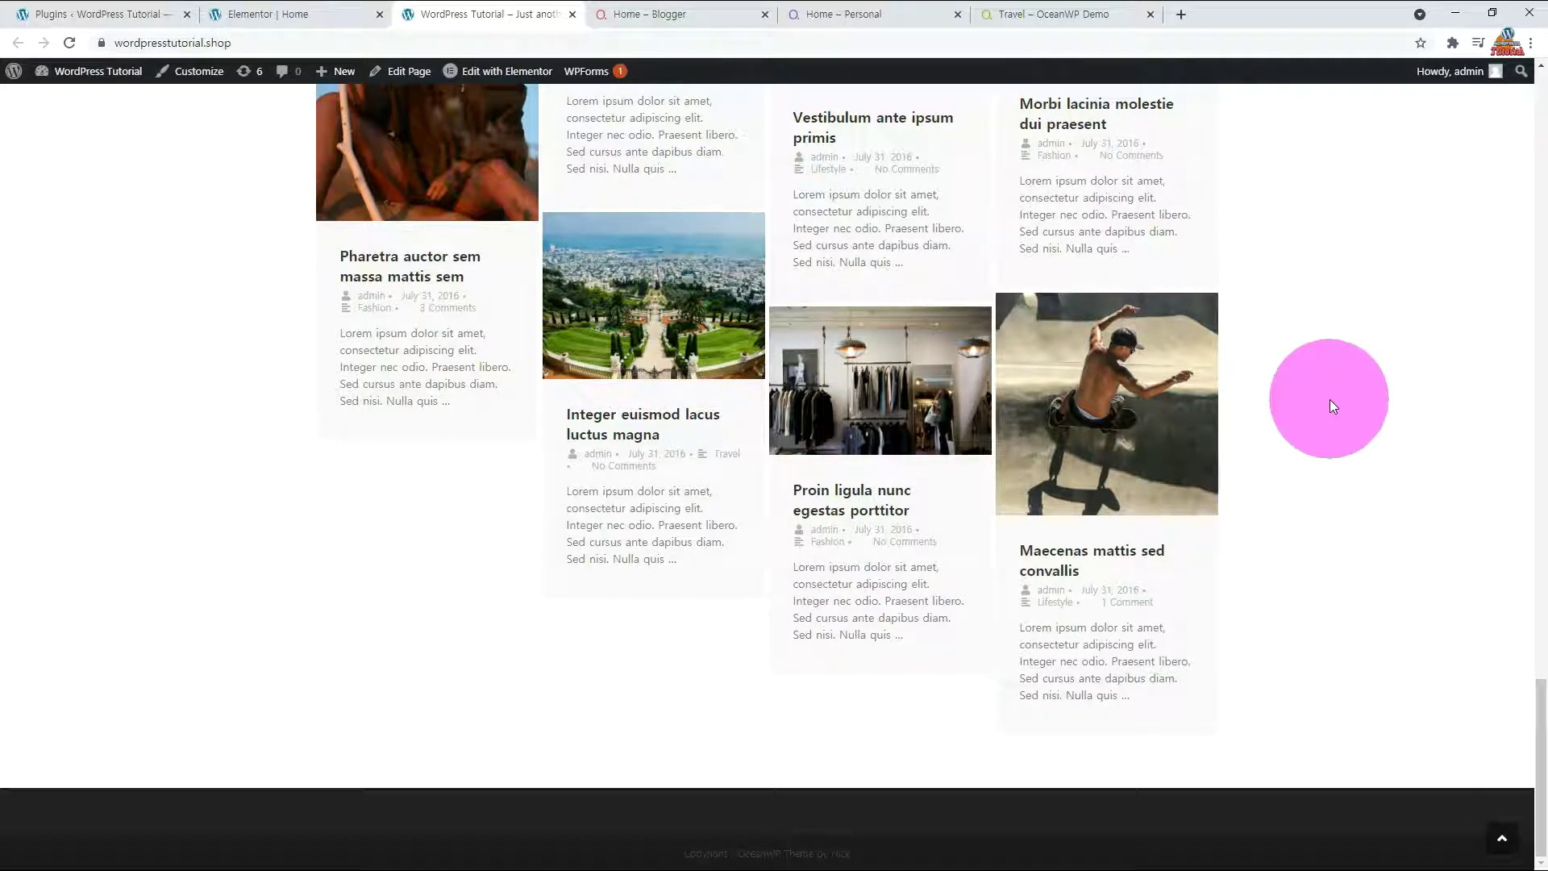
pyautogui.rightClick(1328, 399)
pyautogui.click(1468, 547)
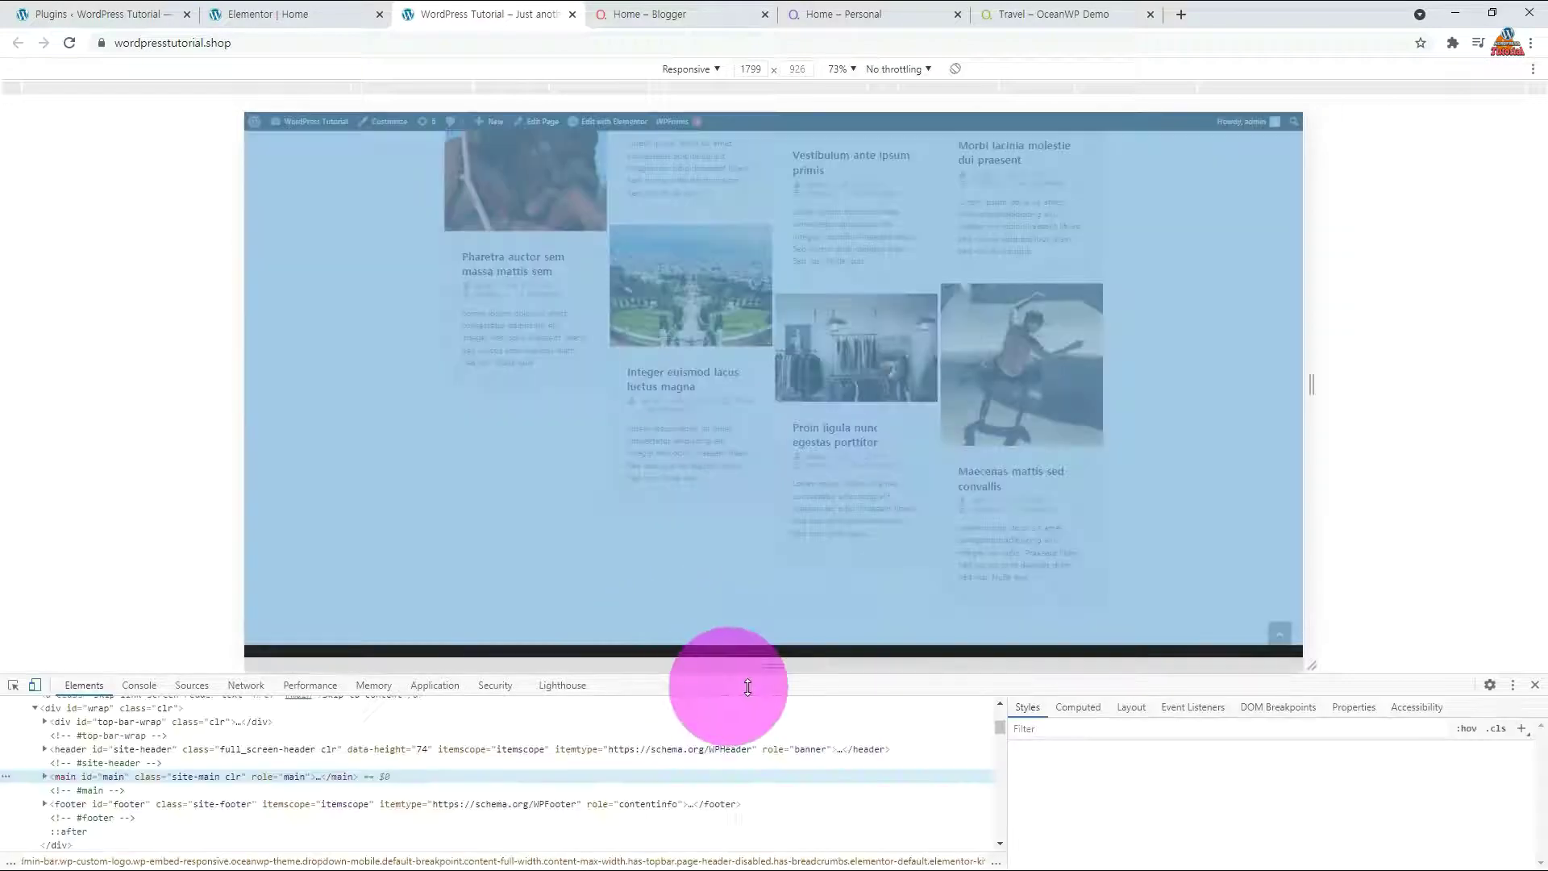
# - Resize the responsive preview to 1895 pixels, close developer tools, and return to the Elementor editor
pyautogui.moveTo(1310, 384); pyautogui.dragTo(1171, 413)
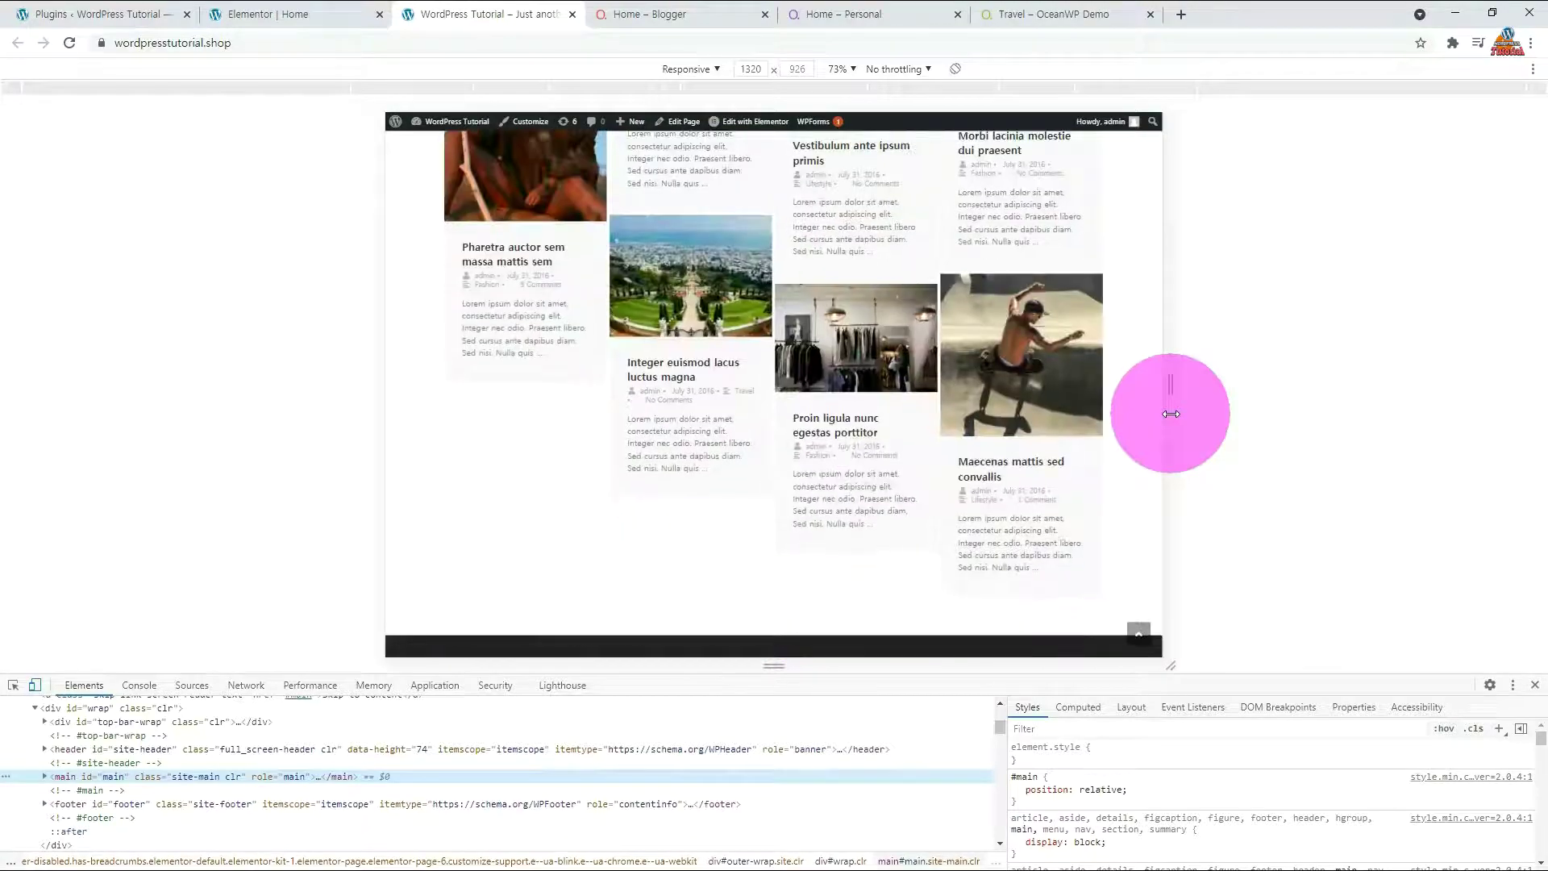
pyautogui.click(1535, 687)
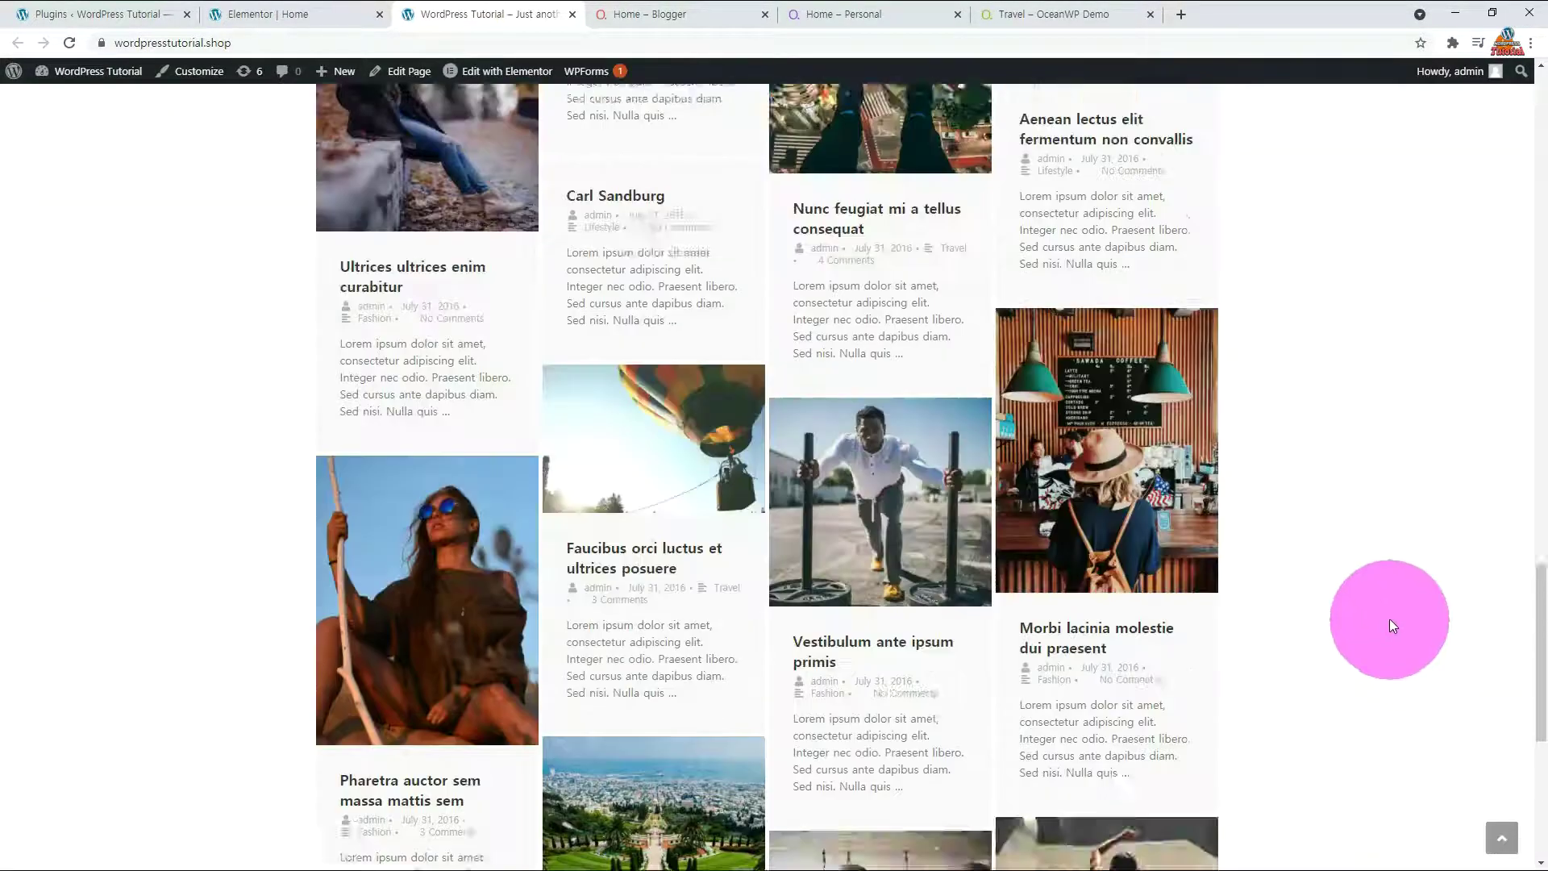
pyautogui.scroll(15, 1389, 617)
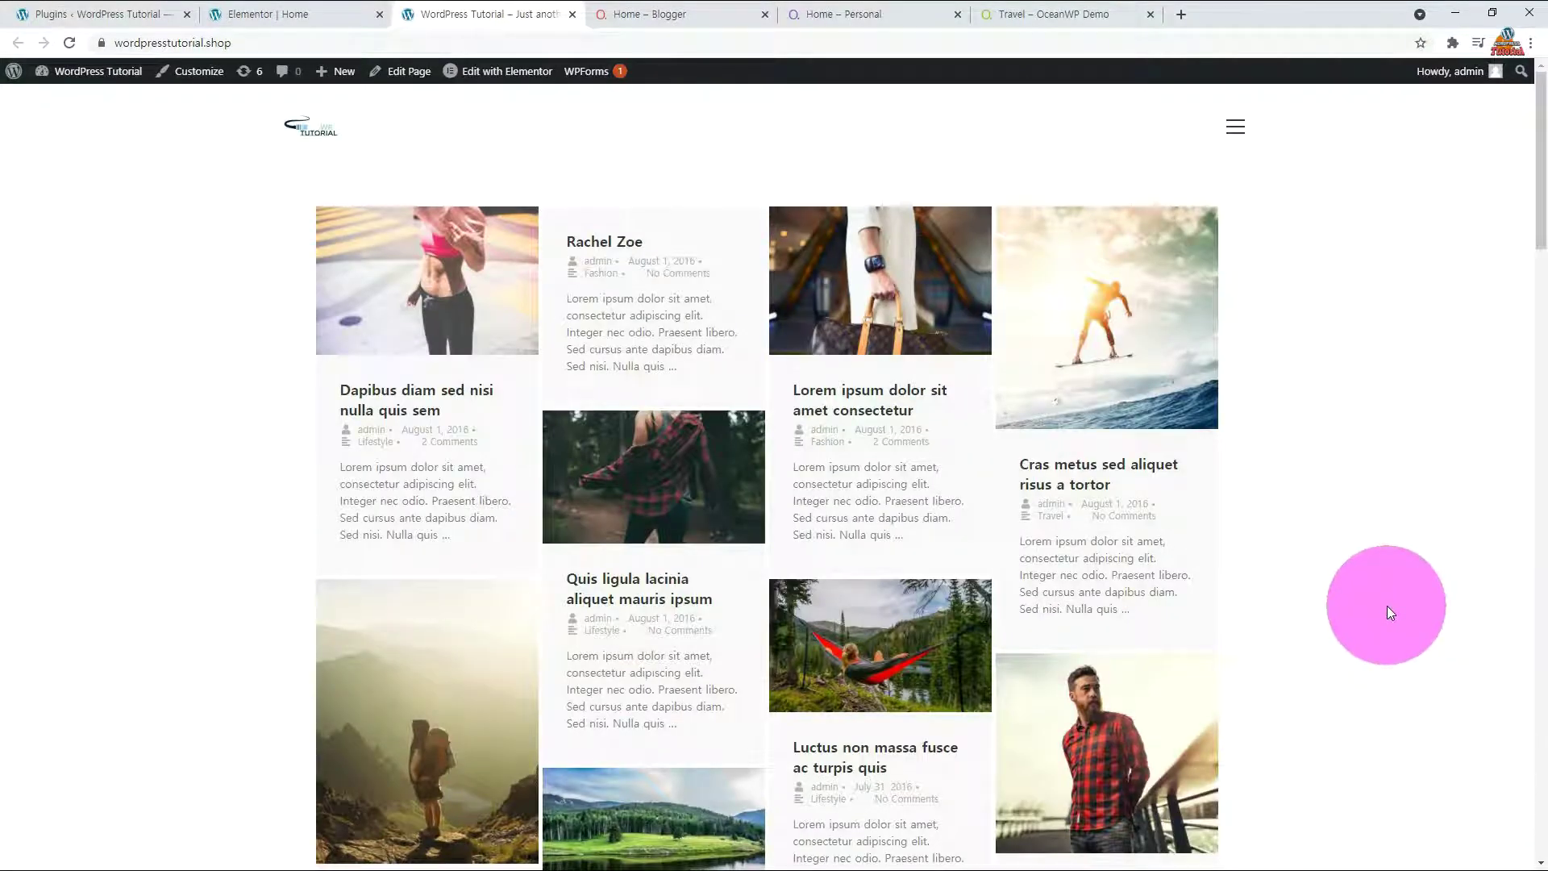
pyautogui.hotkey('ctrl', 'shift', 'Tab')
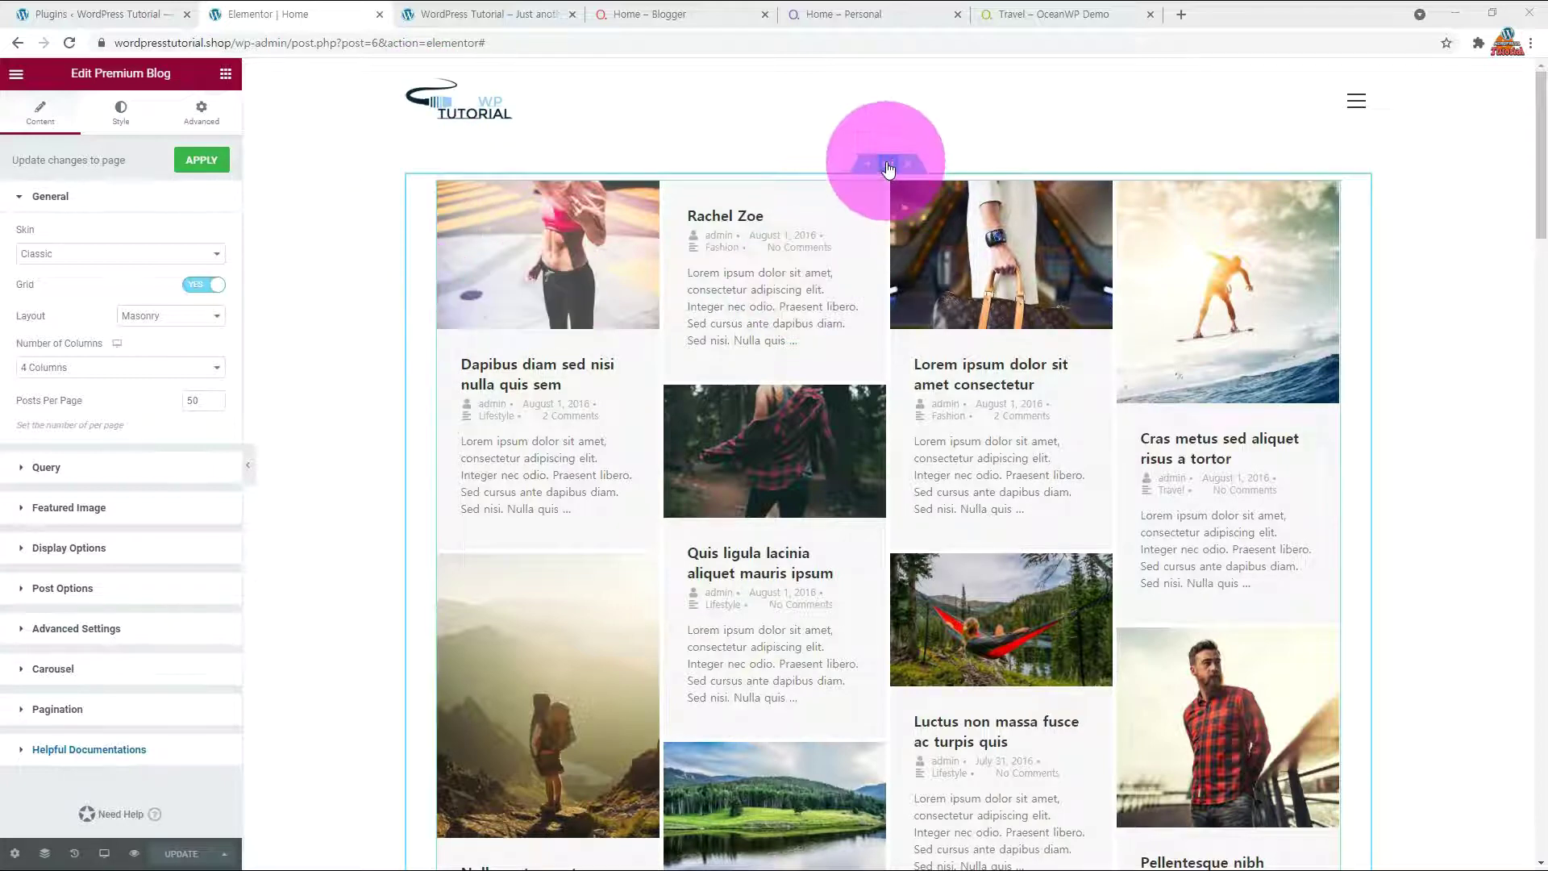
# - Set the blog grid section's Content Width to Full Width
pyautogui.click(887, 167)
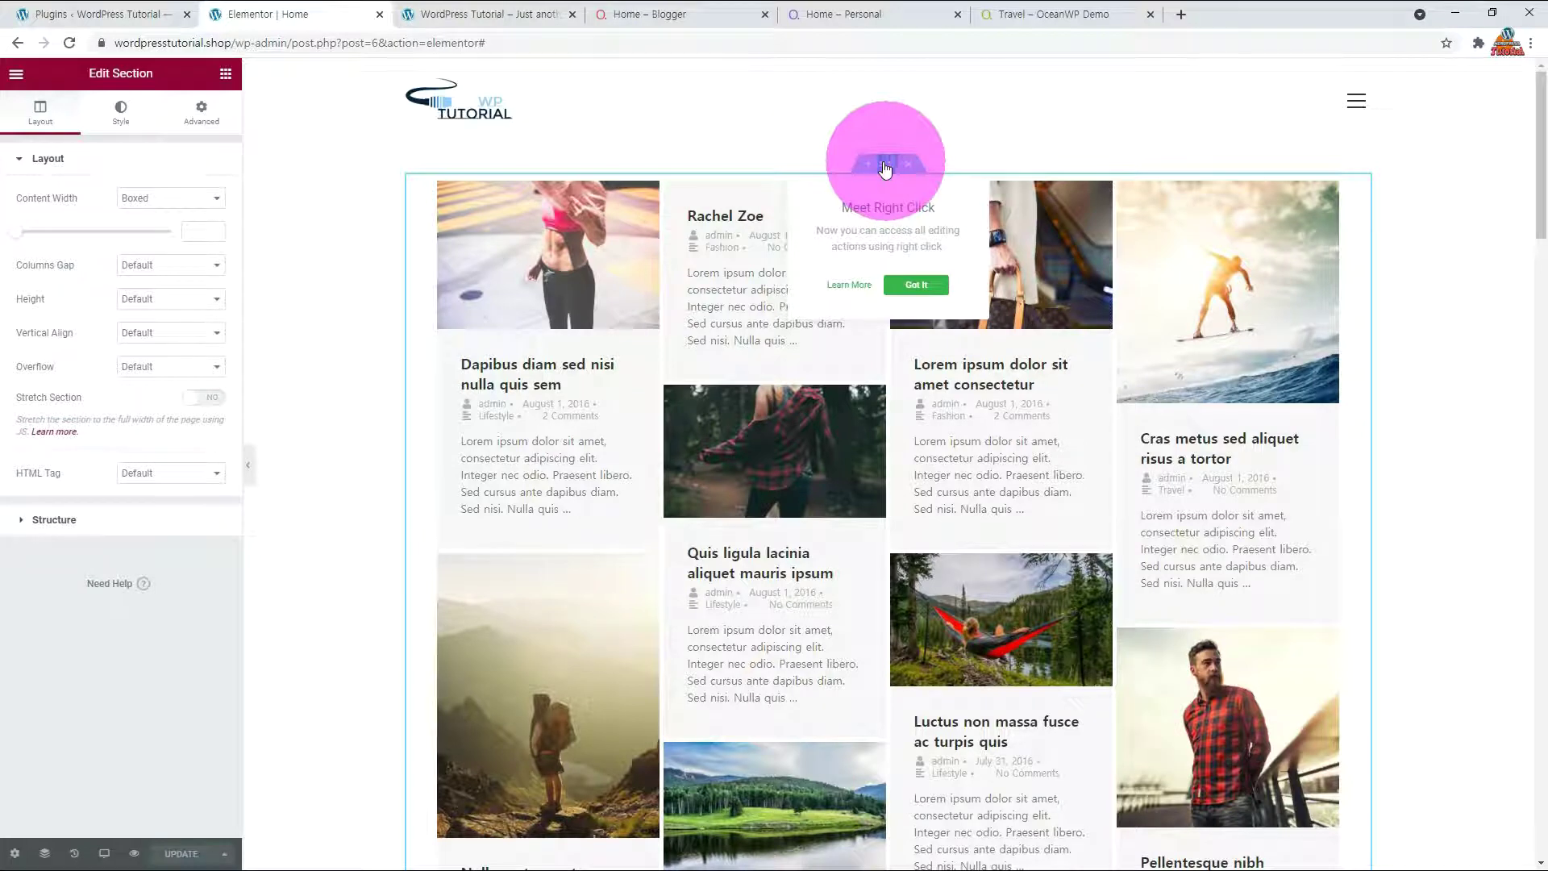
pyautogui.click(192, 199)
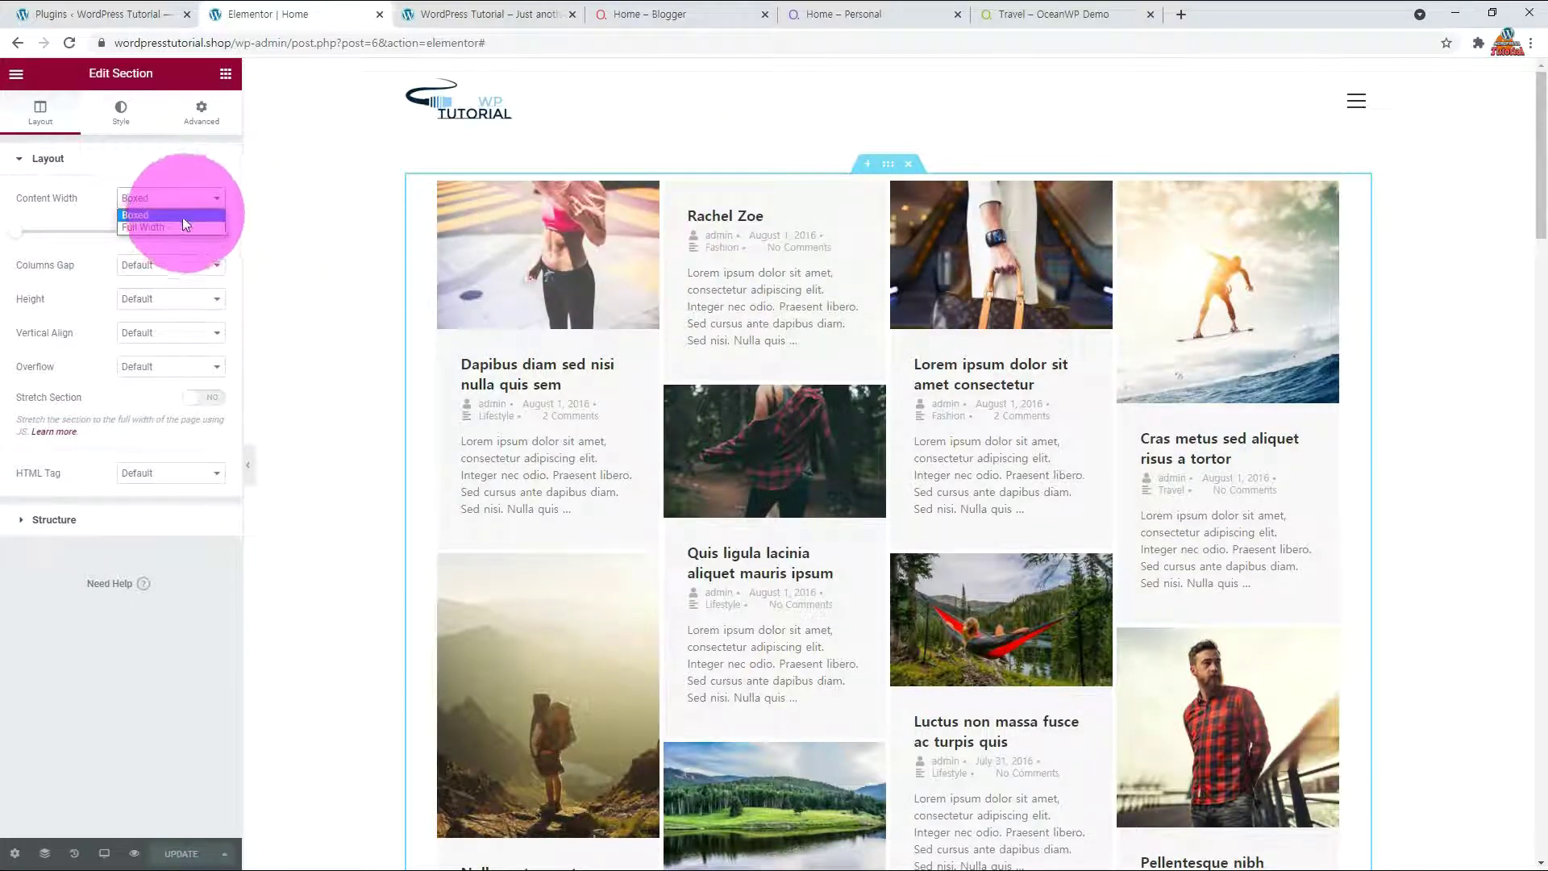
pyautogui.click(177, 229)
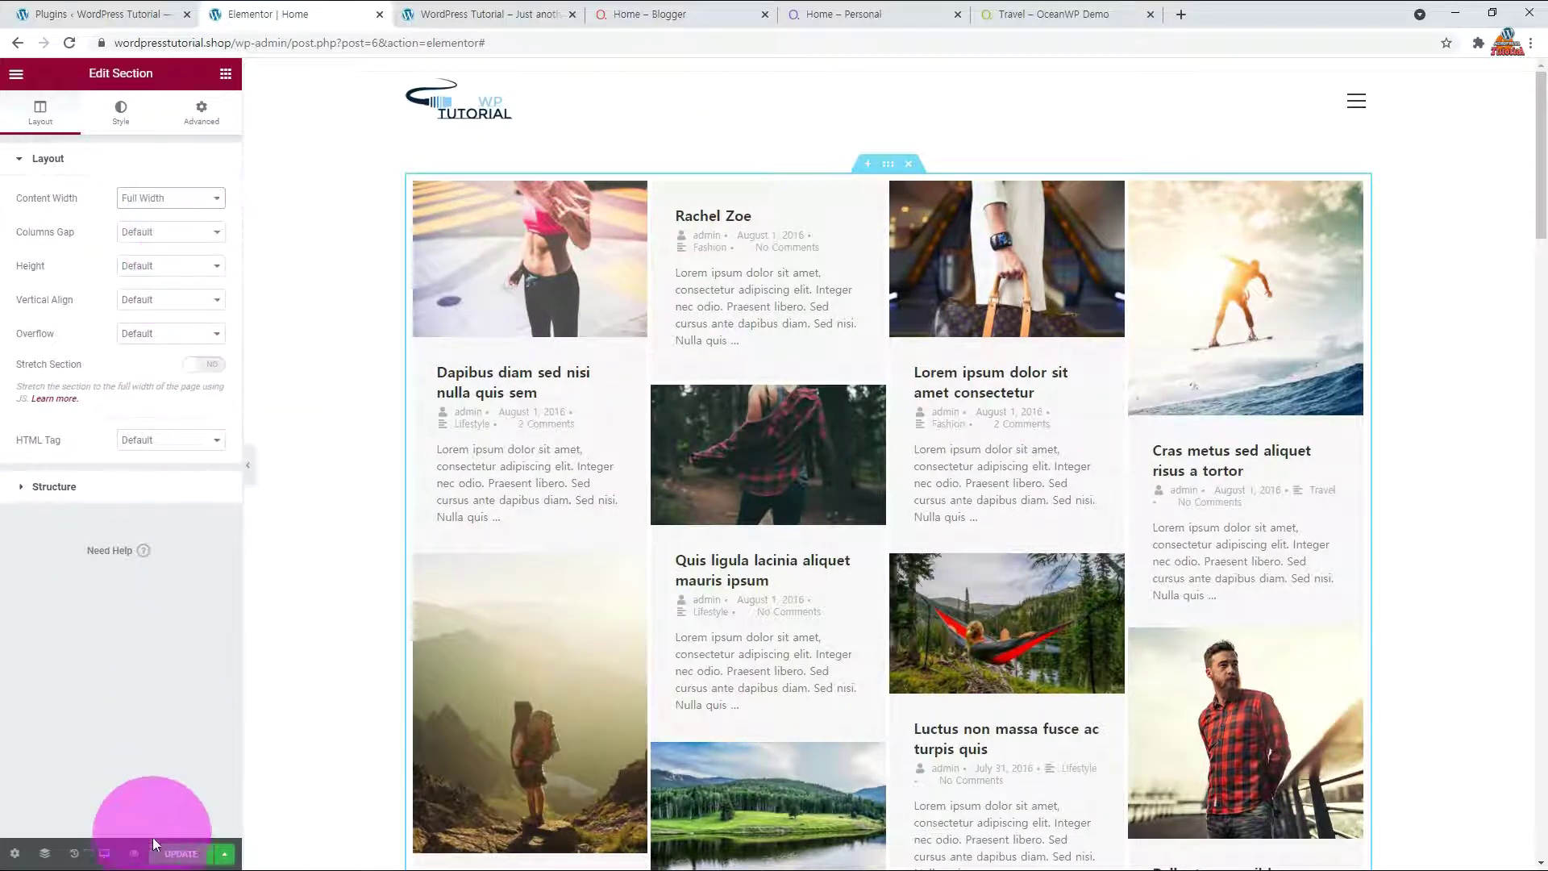
# - Save the Home page in Elementor and reload the live site to view the wider grid
pyautogui.click(170, 855)
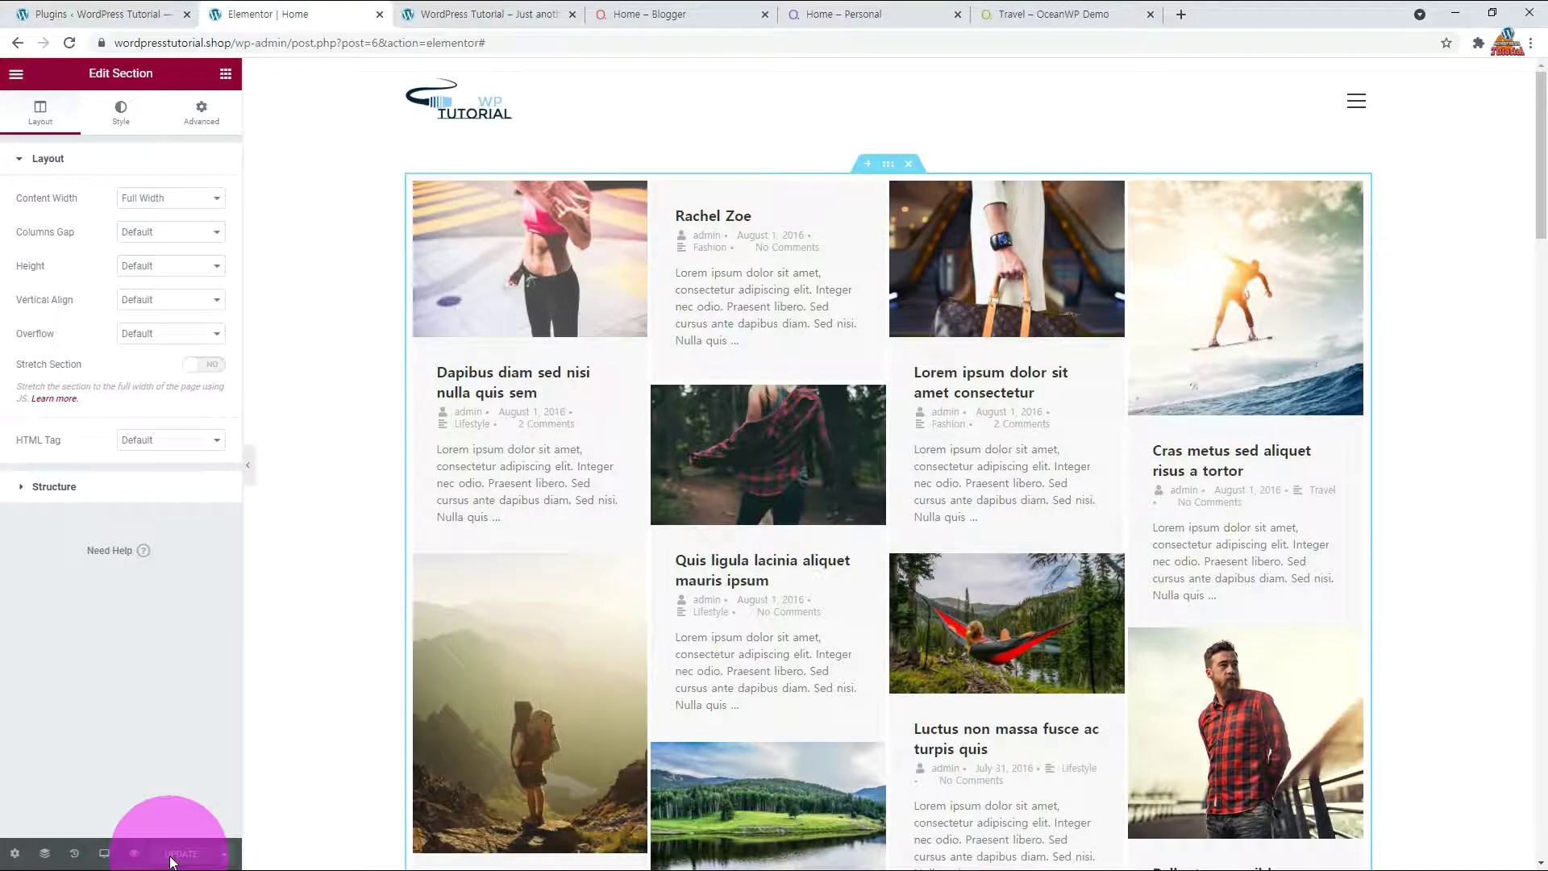
pyautogui.click(495, 17)
pyautogui.press('F5')
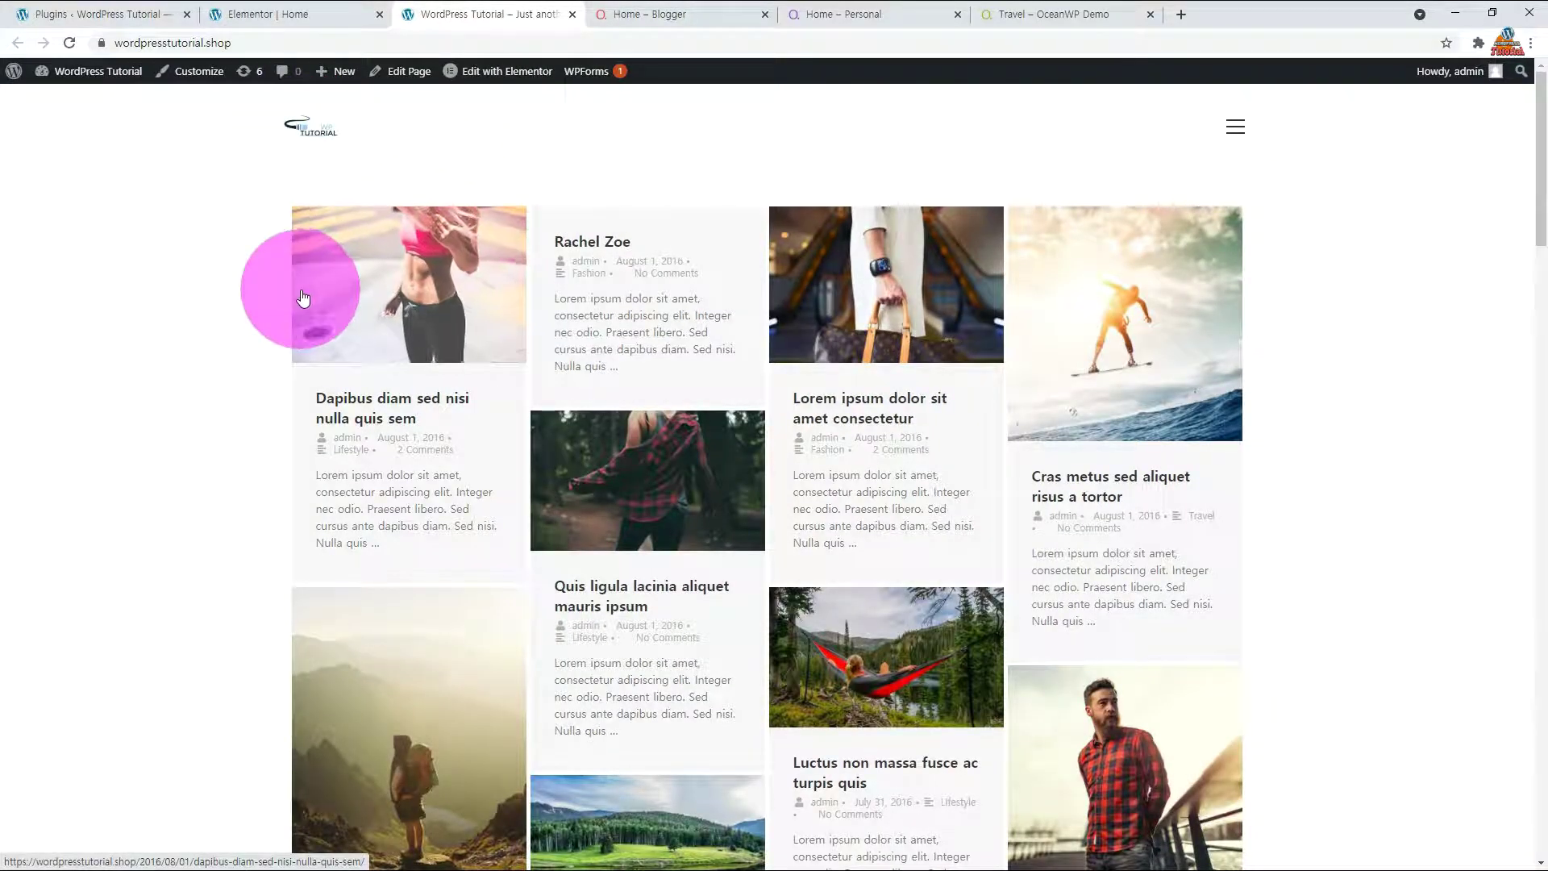
# - Return to the Elementor | Home editor tab showing the section settings
pyautogui.click(288, 13)
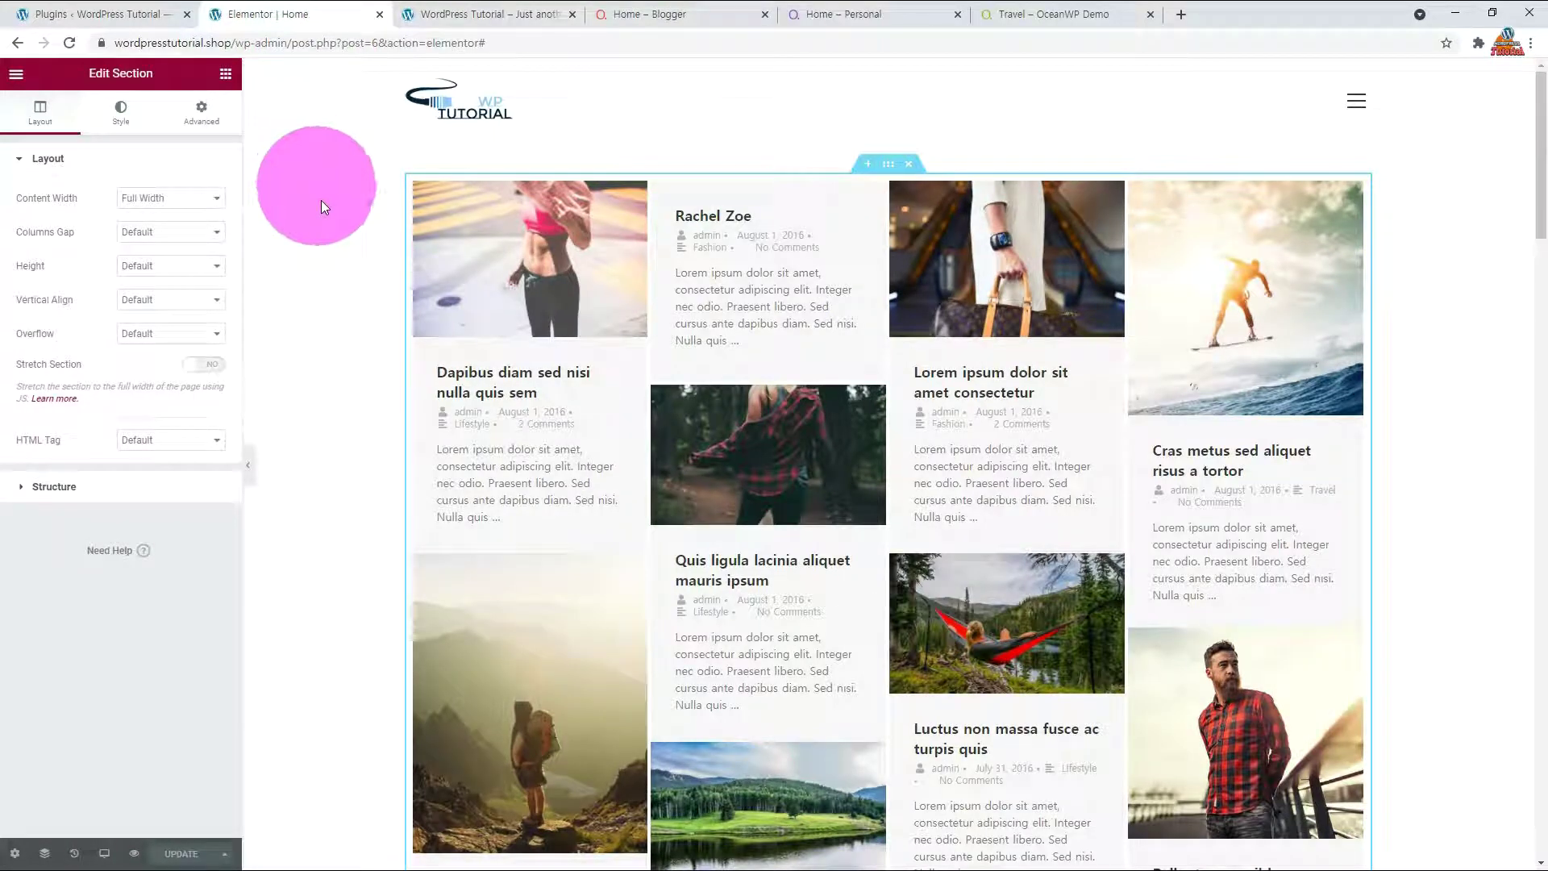